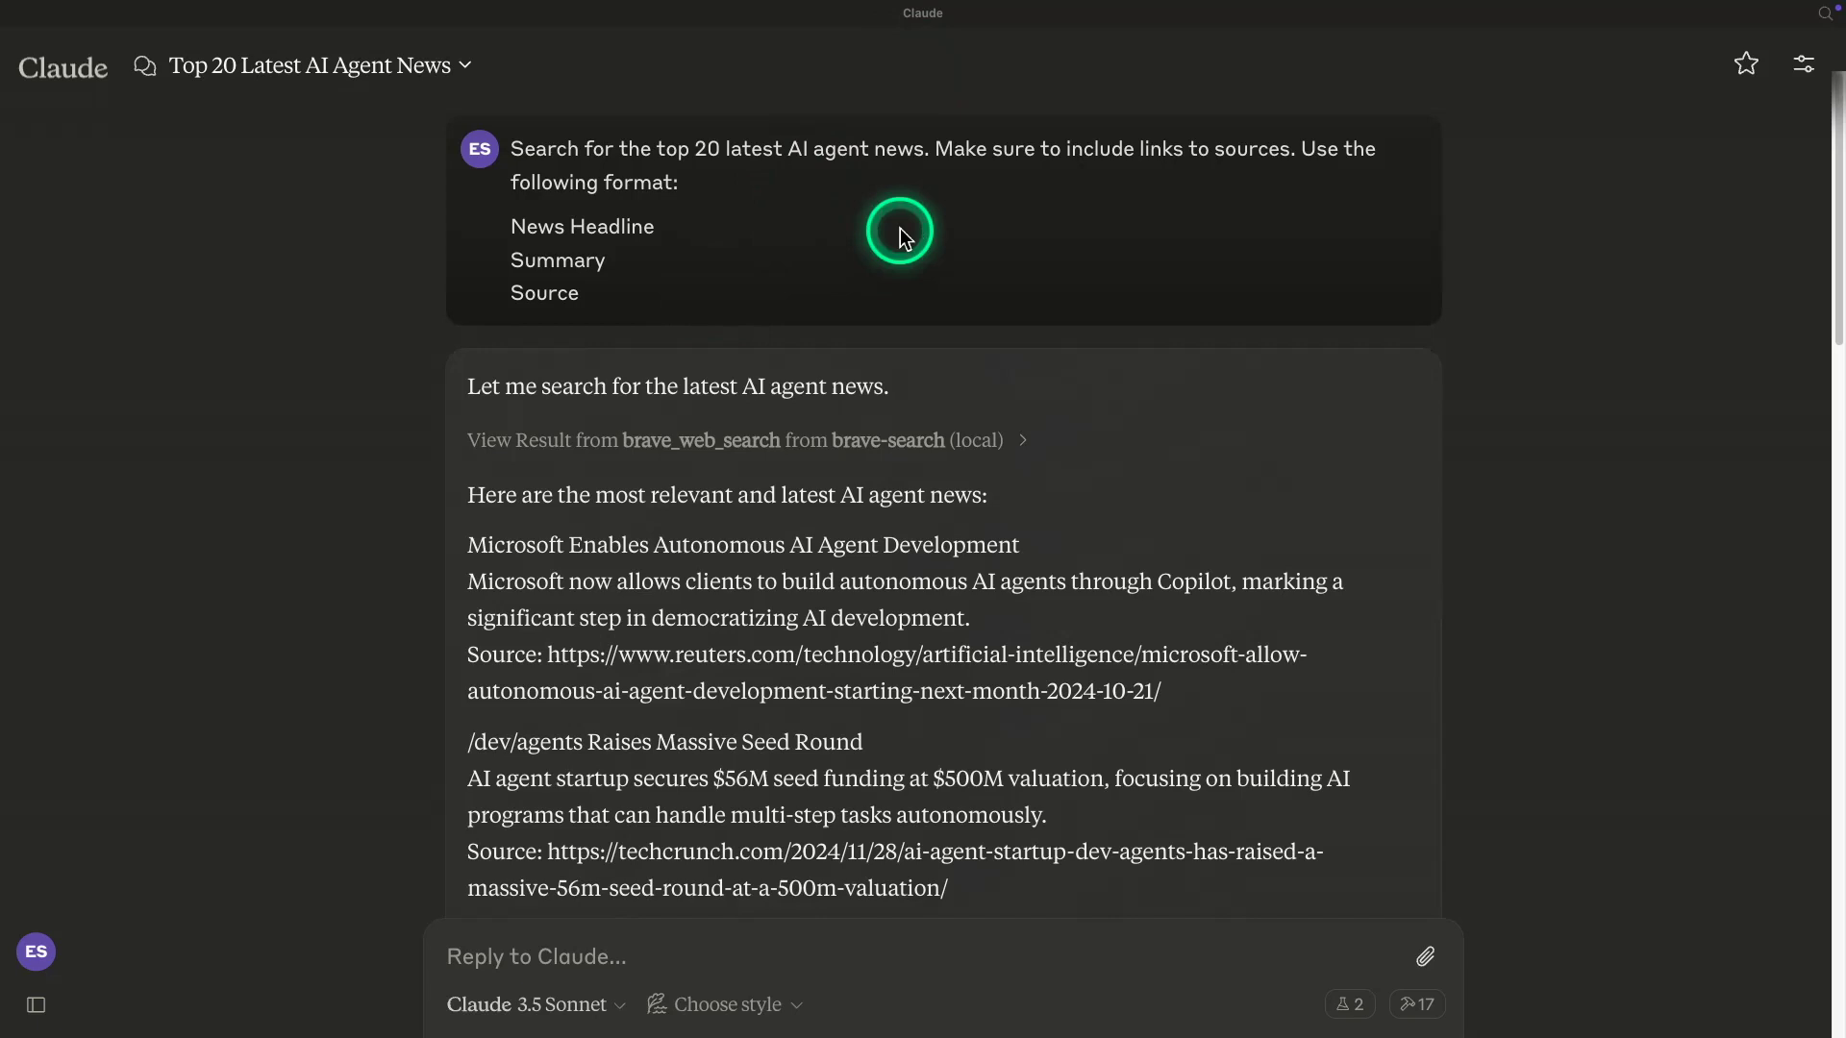
Review the list of available MCP tools from the sqlite, brave-search and github servers, and close it.
{"action": "left_click", "coordinate": [1417, 1007]}
{"action": "scroll", "coordinate": [878, 399], "scroll_direction": "down", "scroll_amount": 2}
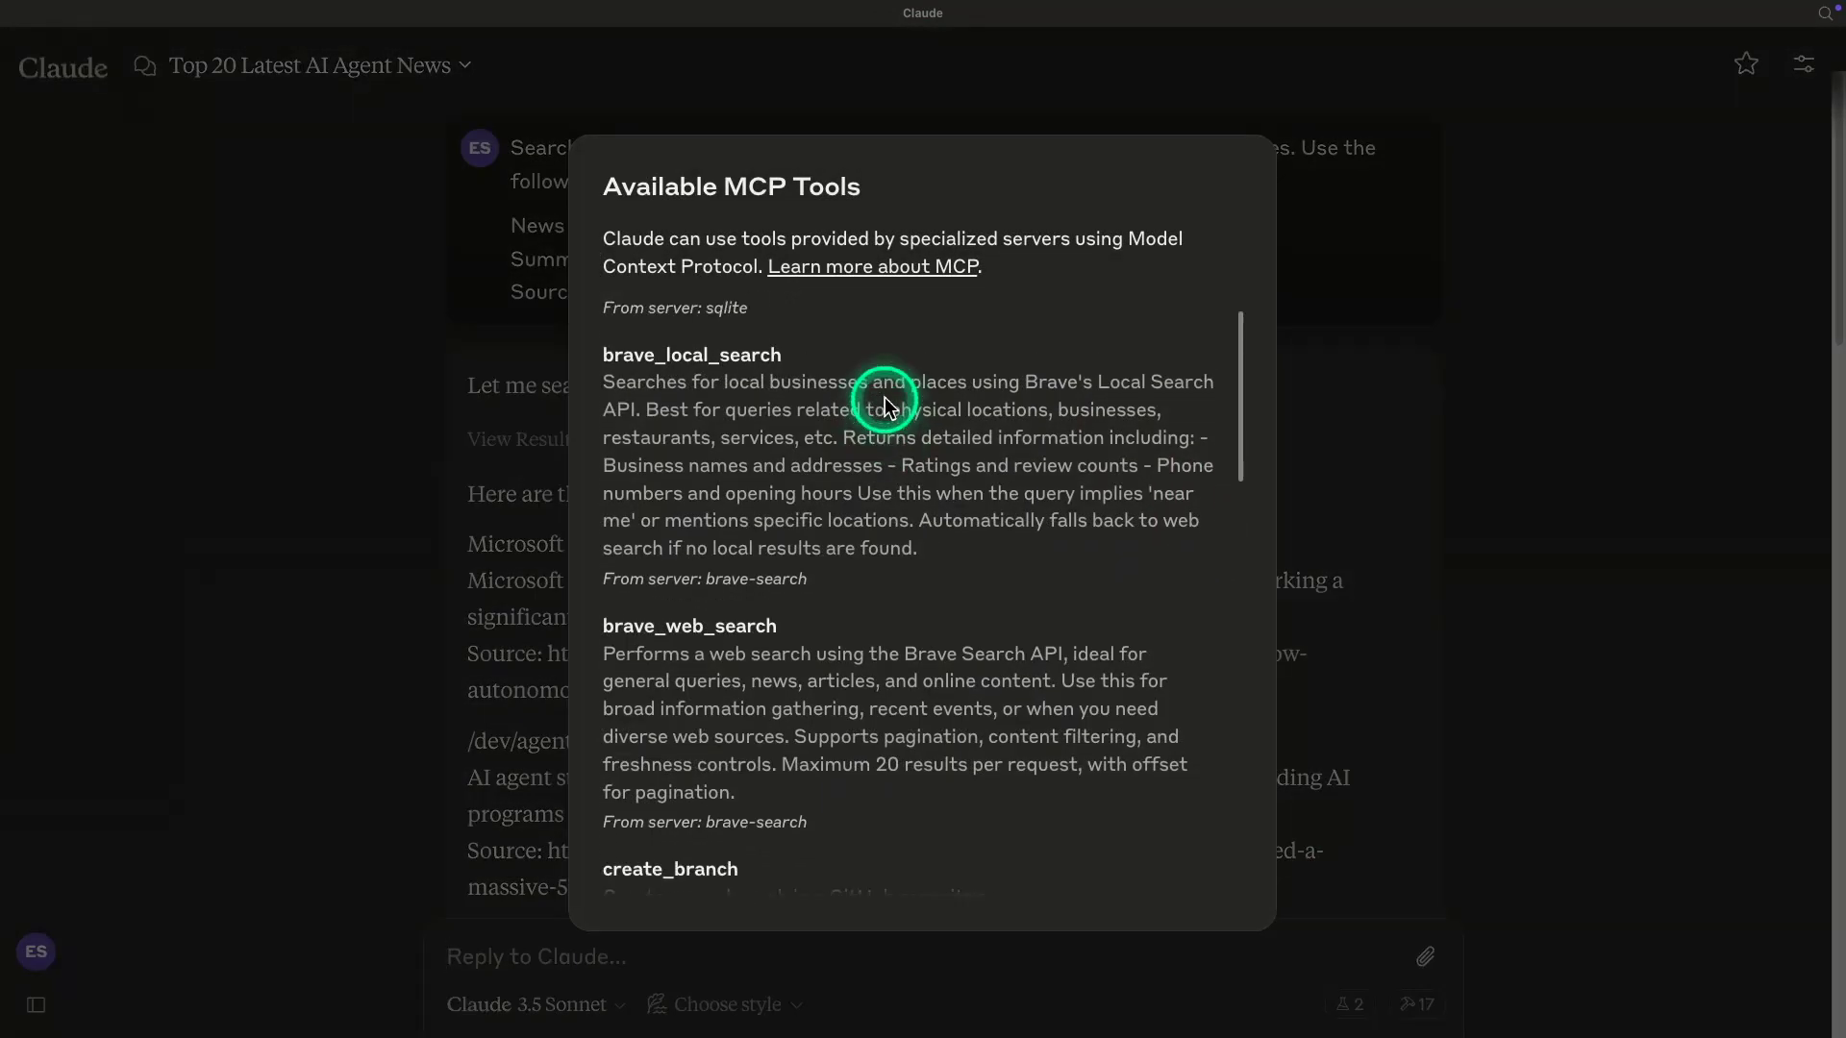
{"action": "scroll", "coordinate": [887, 400], "scroll_direction": "up", "scroll_amount": 2}
{"action": "scroll", "coordinate": [964, 410], "scroll_direction": "down", "scroll_amount": 6}
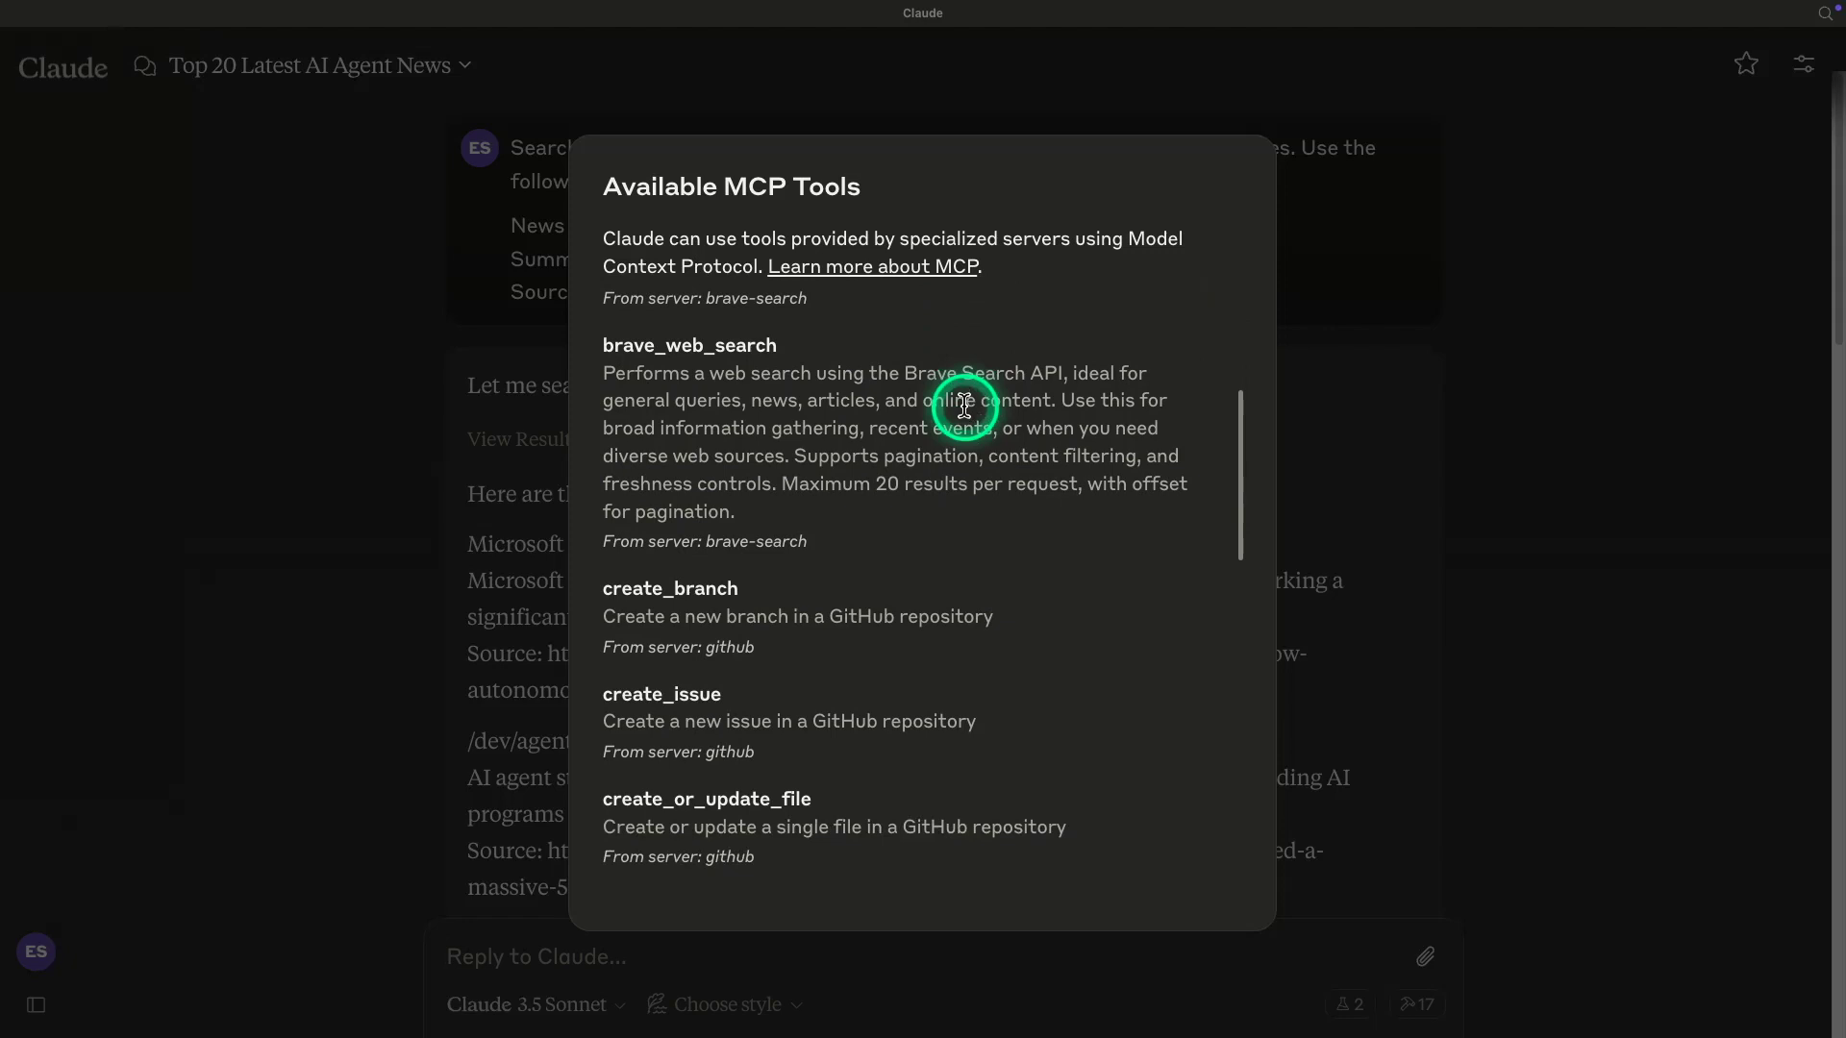
{"action": "scroll", "coordinate": [961, 408], "scroll_direction": "down", "scroll_amount": 1}
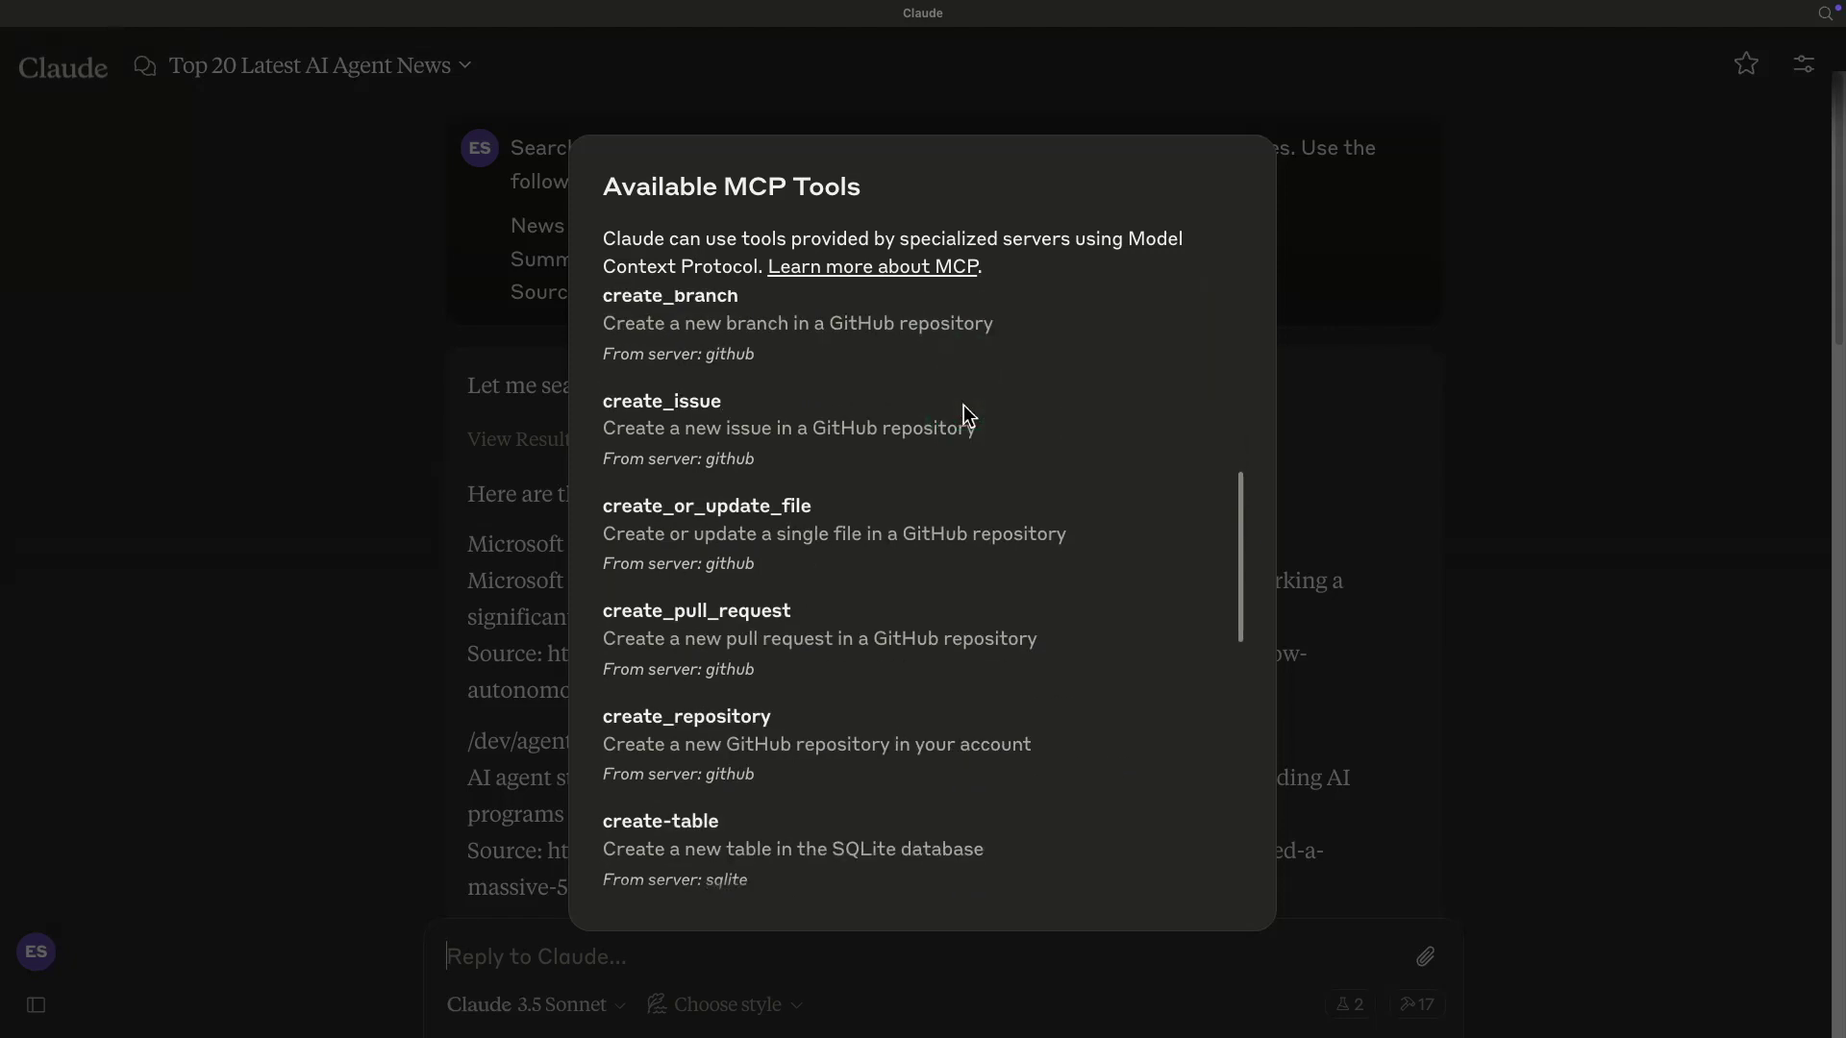
{"action": "scroll", "coordinate": [966, 414], "scroll_direction": "down", "scroll_amount": 1}
{"action": "scroll", "coordinate": [966, 413], "scroll_direction": "down", "scroll_amount": 6}
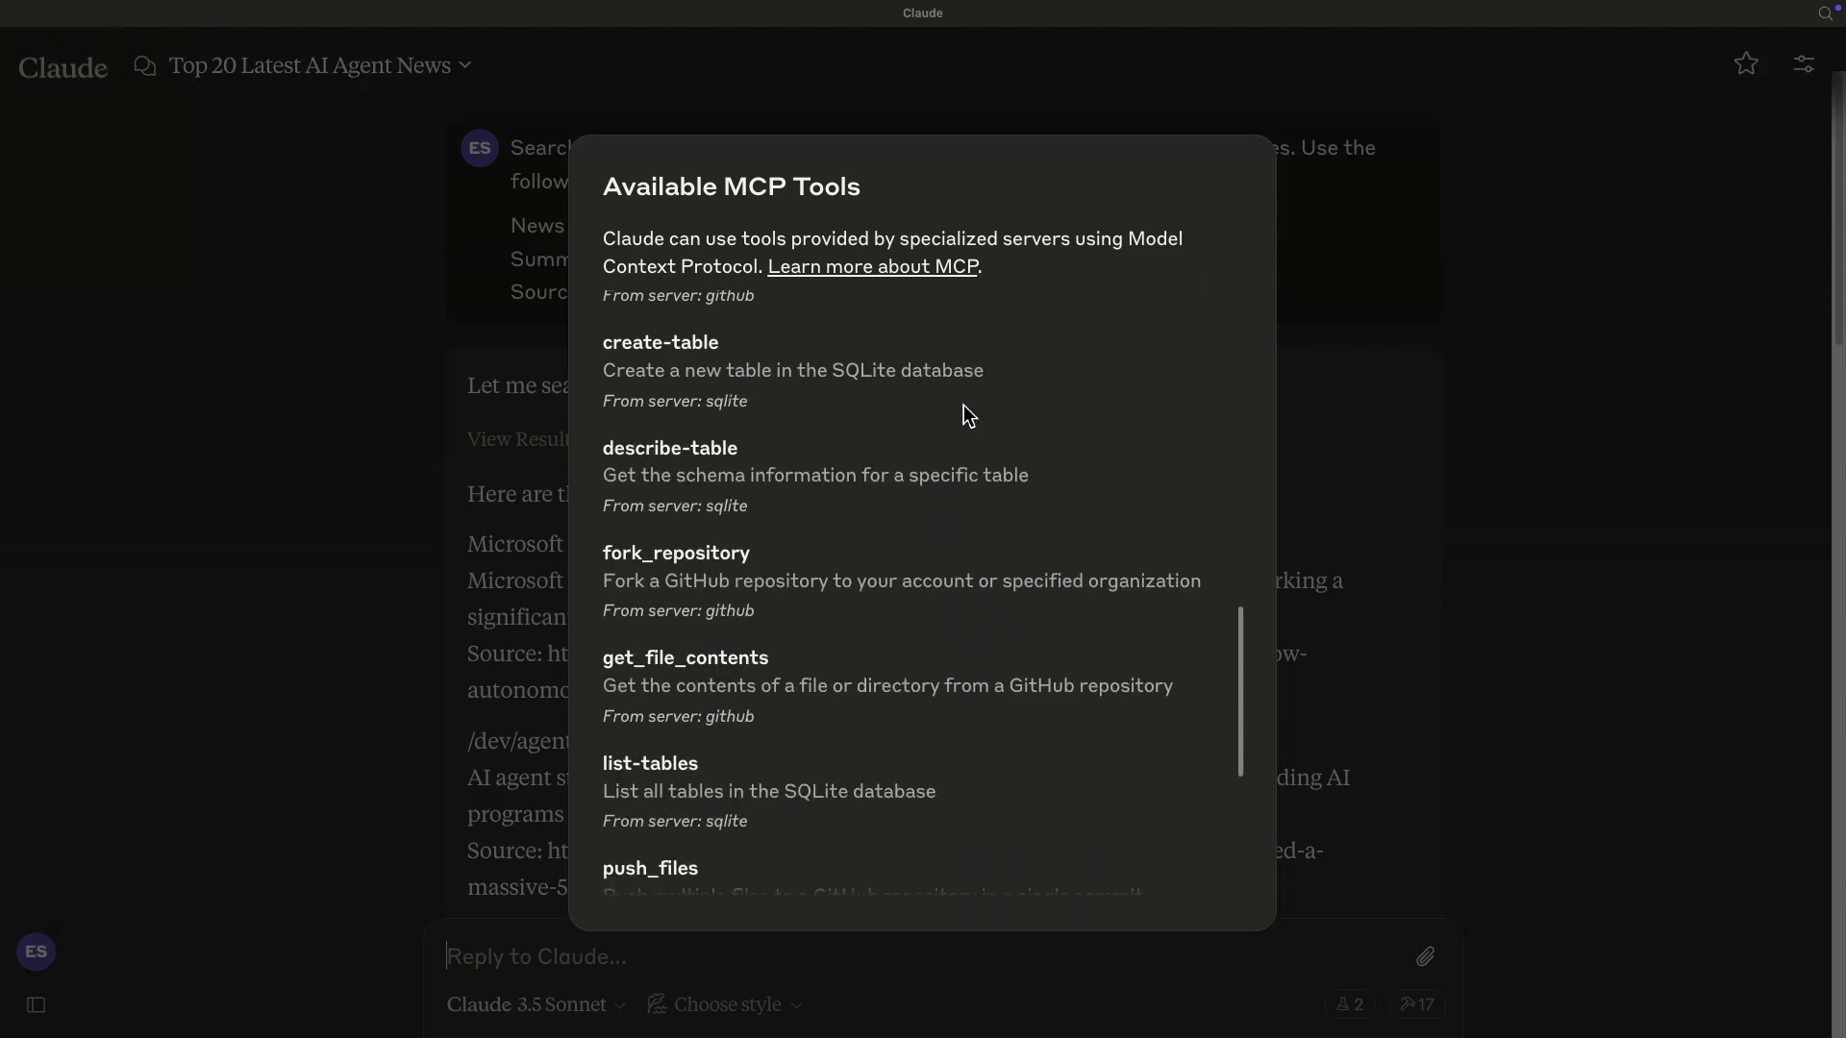
{"action": "left_click", "coordinate": [966, 413]}
{"action": "scroll", "coordinate": [966, 413], "scroll_direction": "up", "scroll_amount": 8}
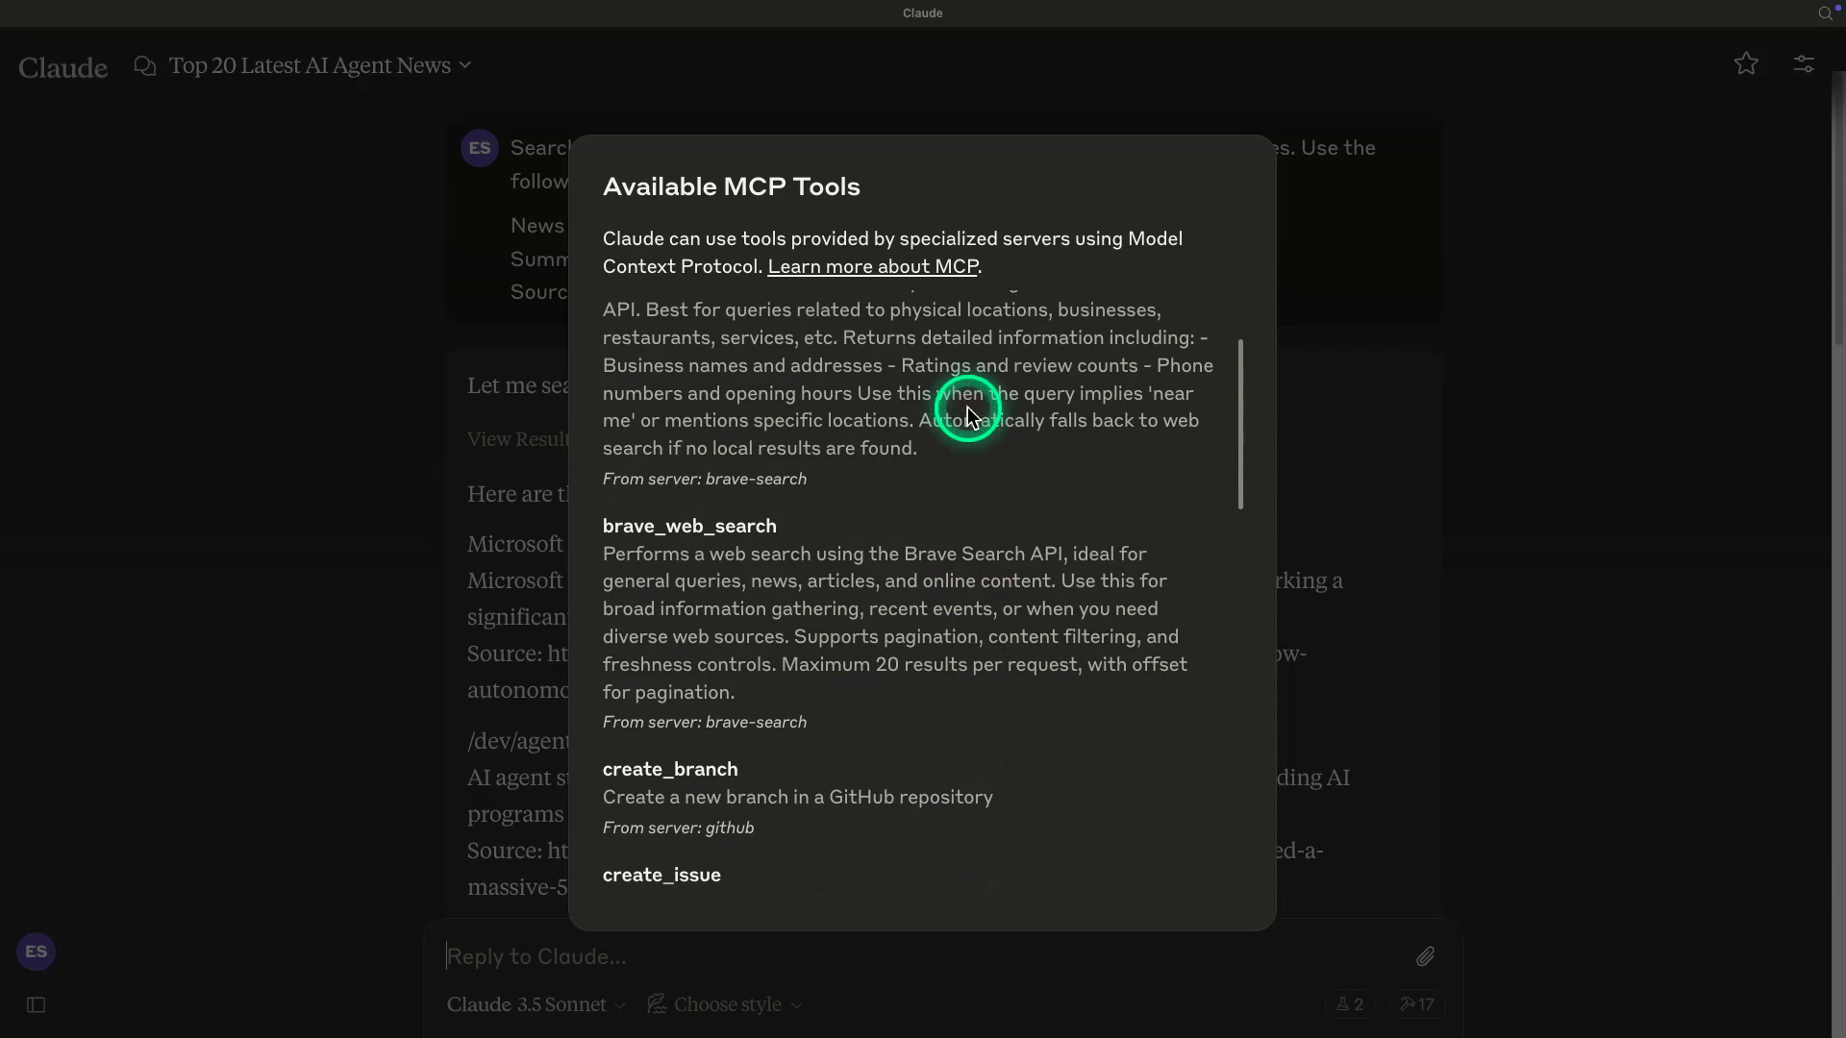
{"action": "scroll", "coordinate": [968, 408], "scroll_direction": "up", "scroll_amount": 1}
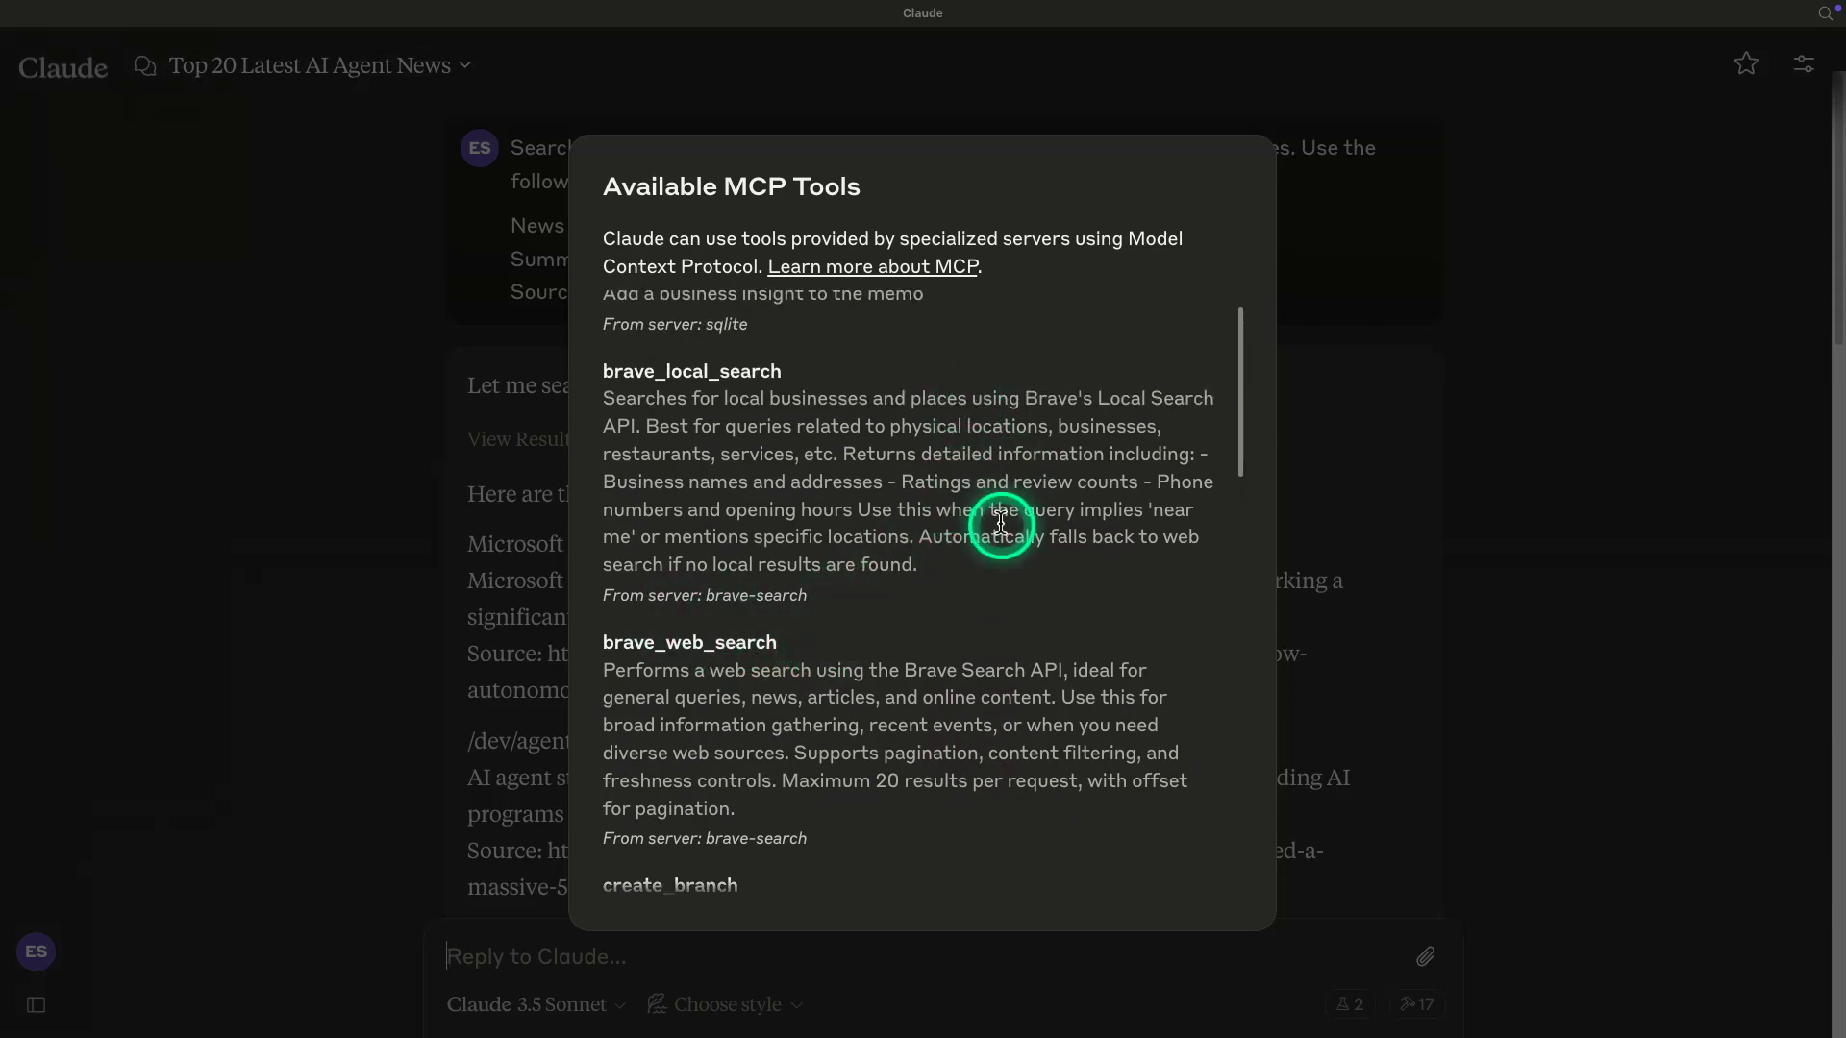
{"action": "scroll", "coordinate": [1003, 488], "scroll_direction": "down", "scroll_amount": 3}
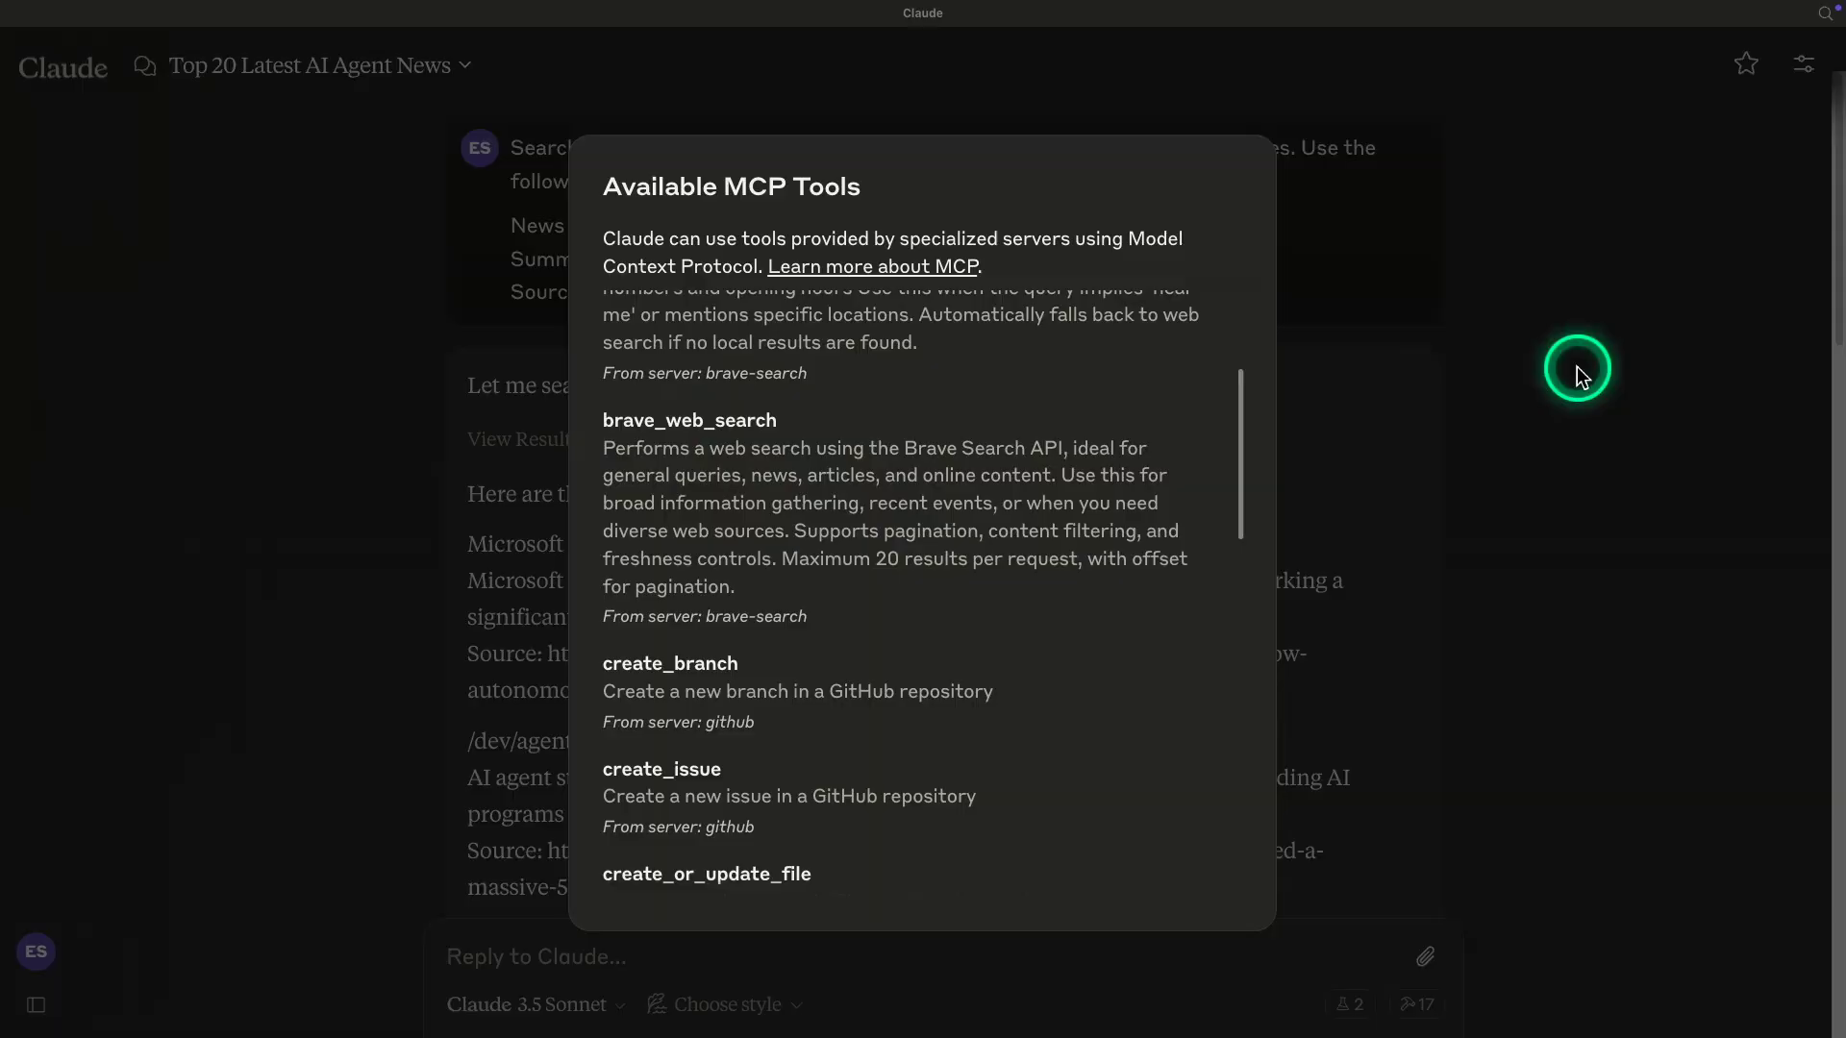
{"action": "left_click", "coordinate": [1577, 362]}
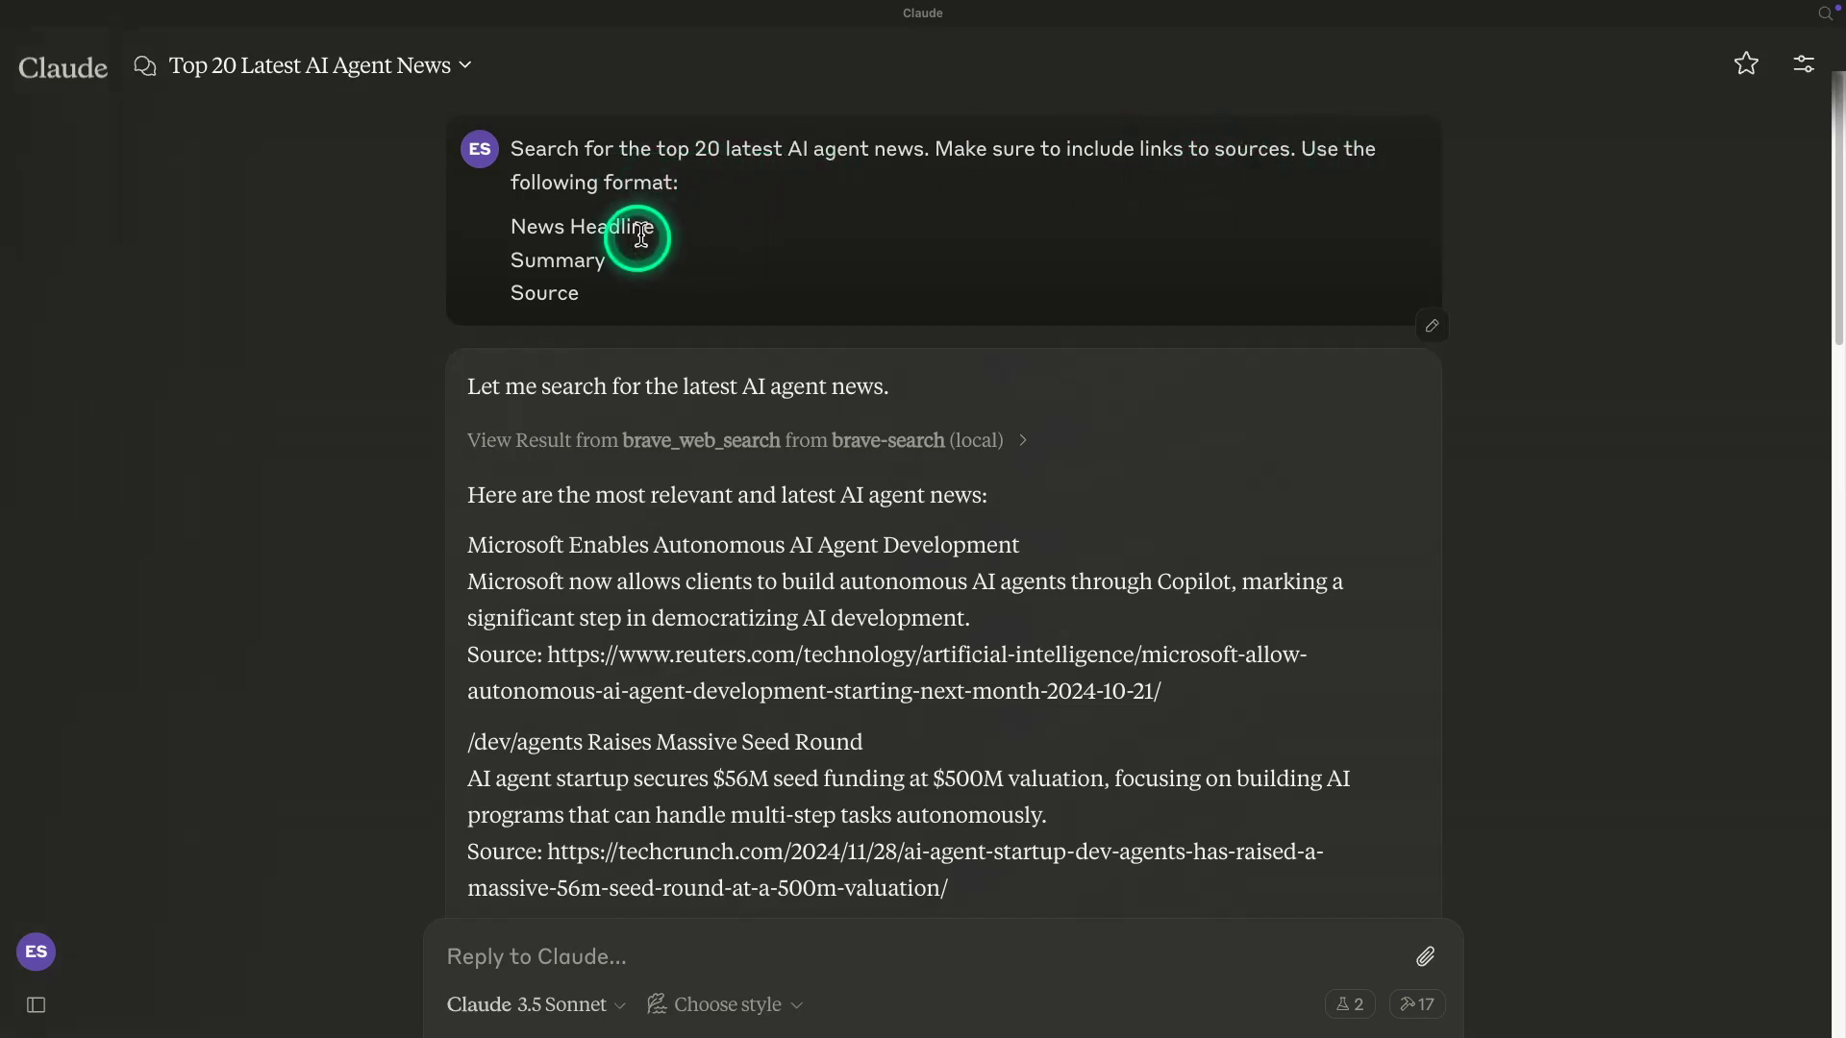
Expand the brave_web_search result under the first prompt and examine its query parameters and returned articles.
{"action": "scroll", "coordinate": [890, 400], "scroll_direction": "down", "scroll_amount": 1}
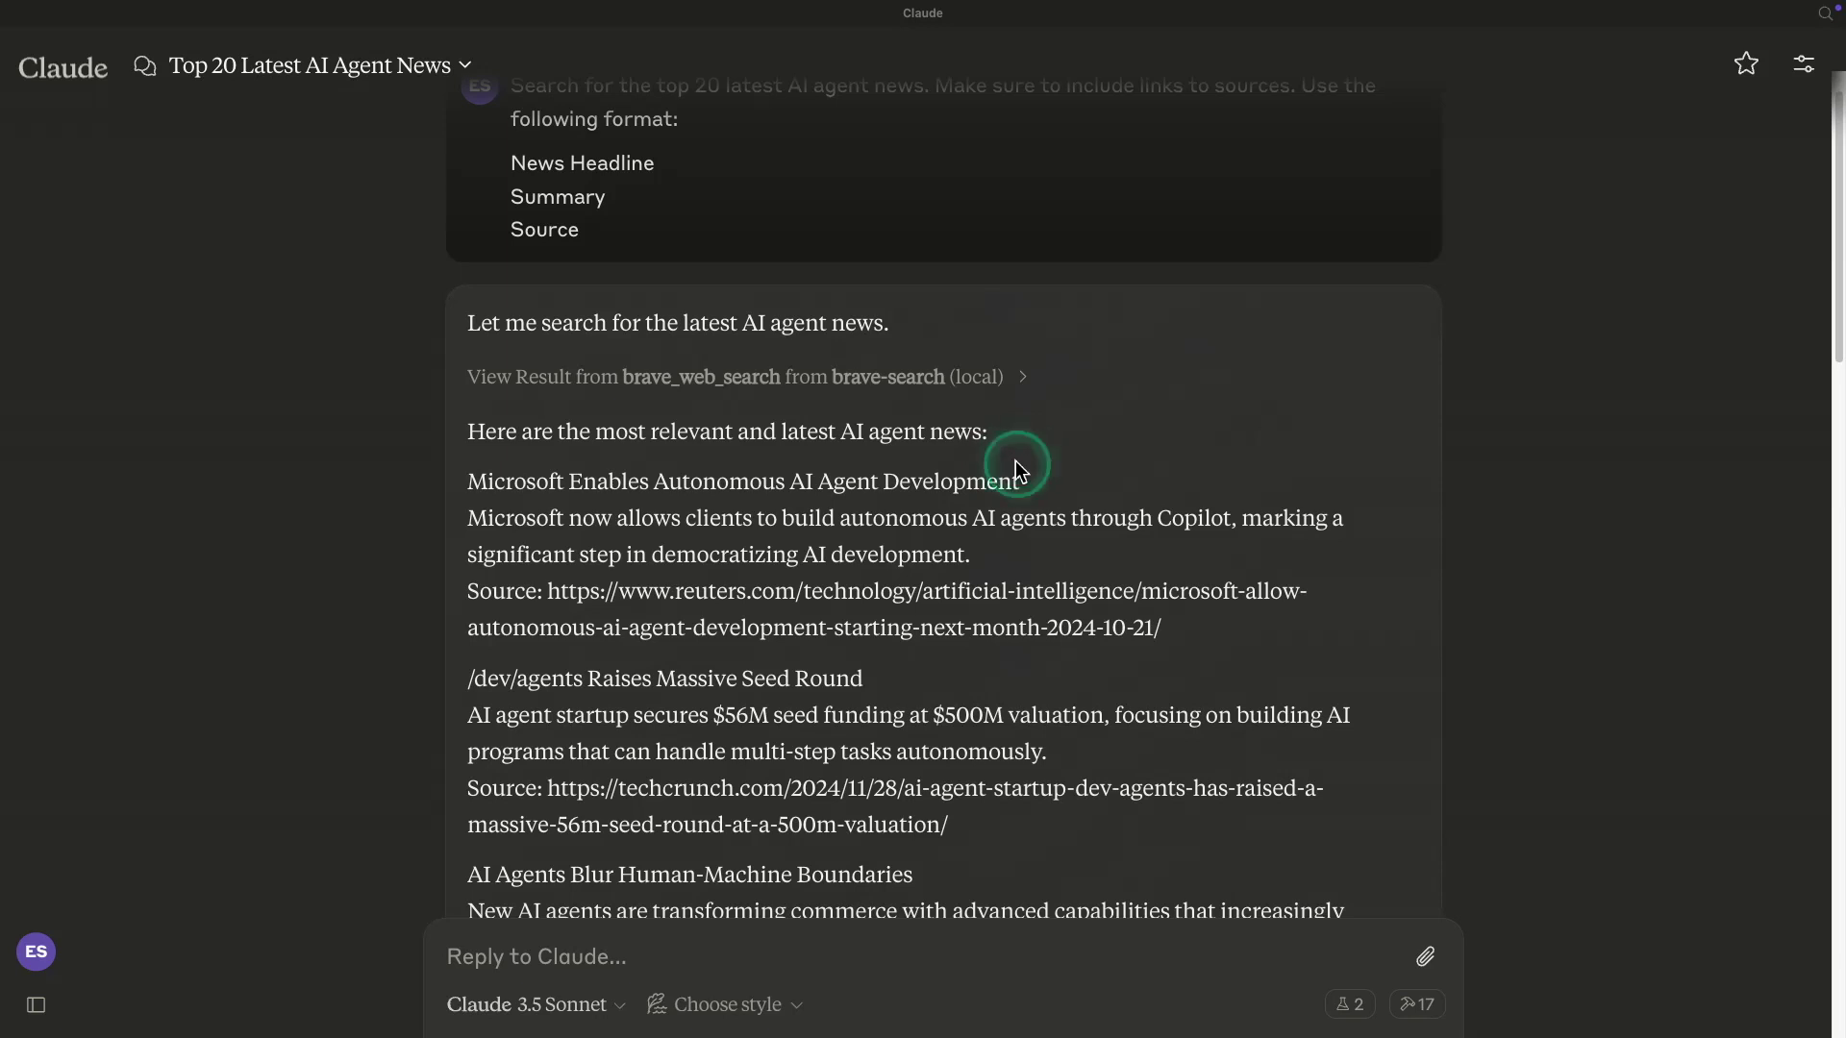
{"action": "scroll", "coordinate": [950, 326], "scroll_direction": "up", "scroll_amount": 1}
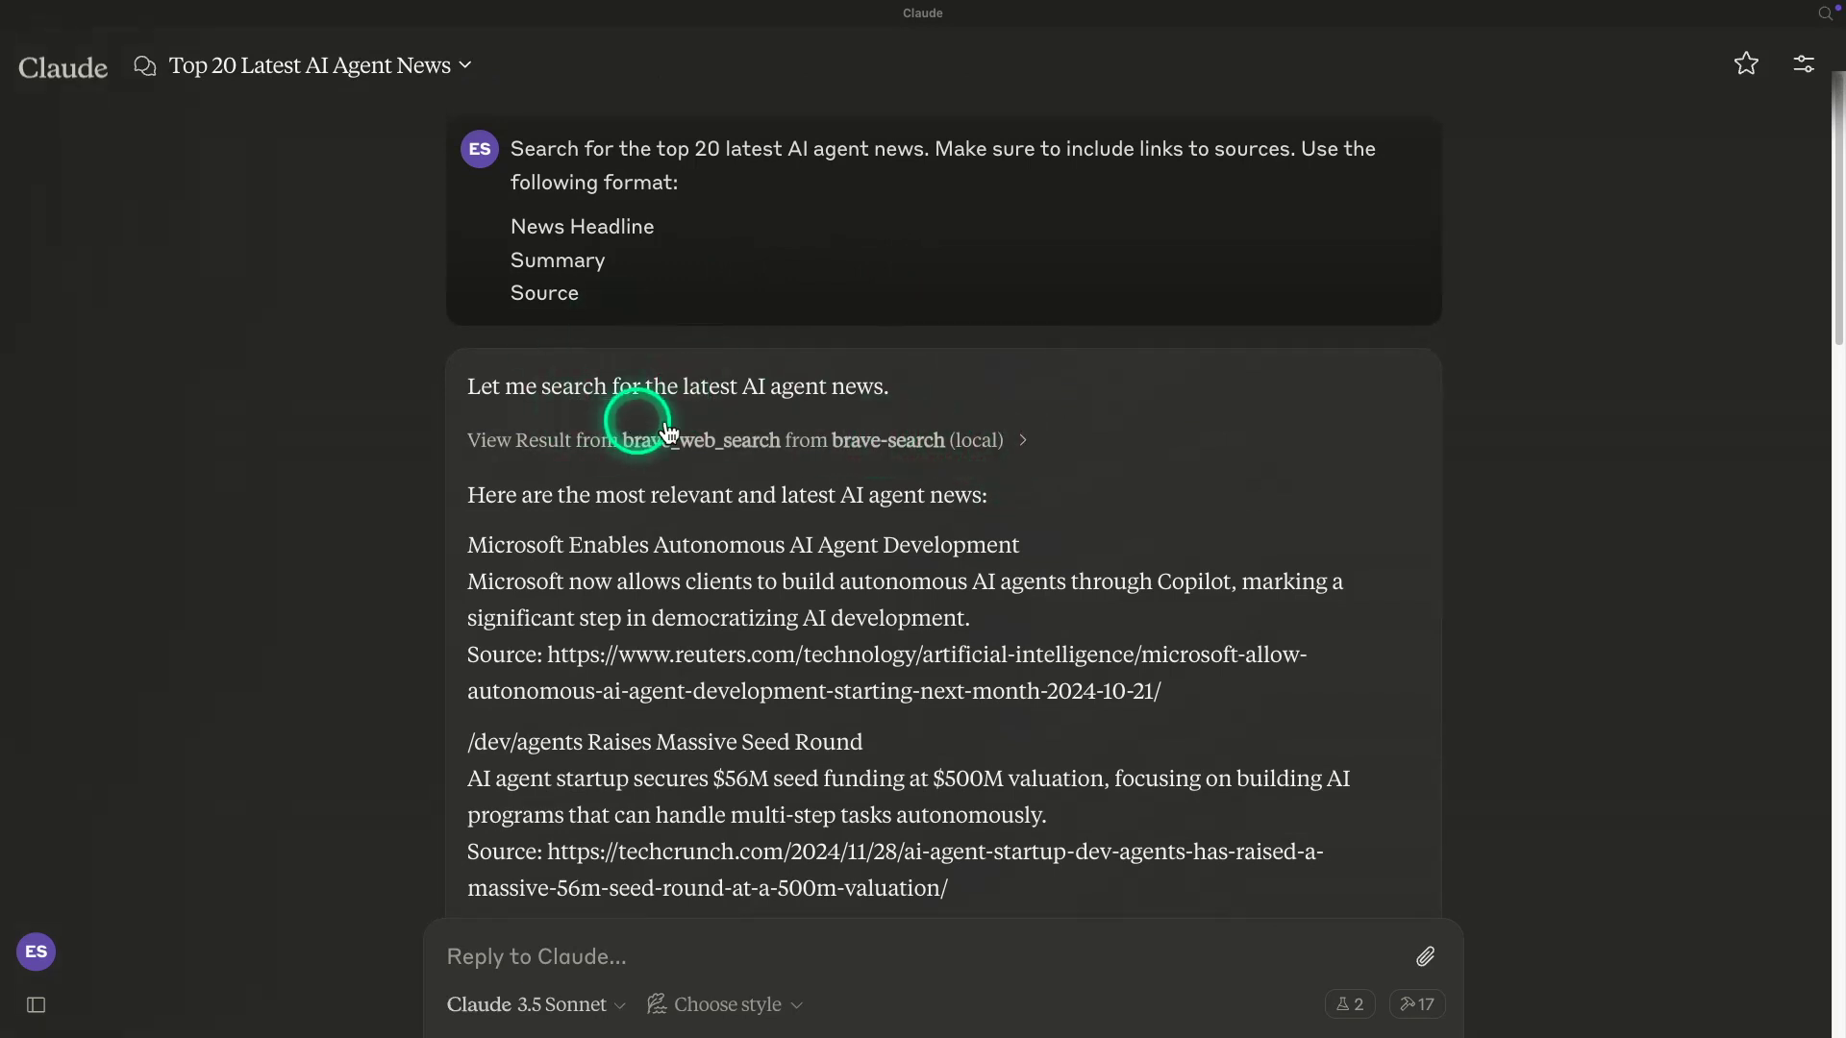
{"action": "scroll", "coordinate": [796, 421], "scroll_direction": "down", "scroll_amount": 1}
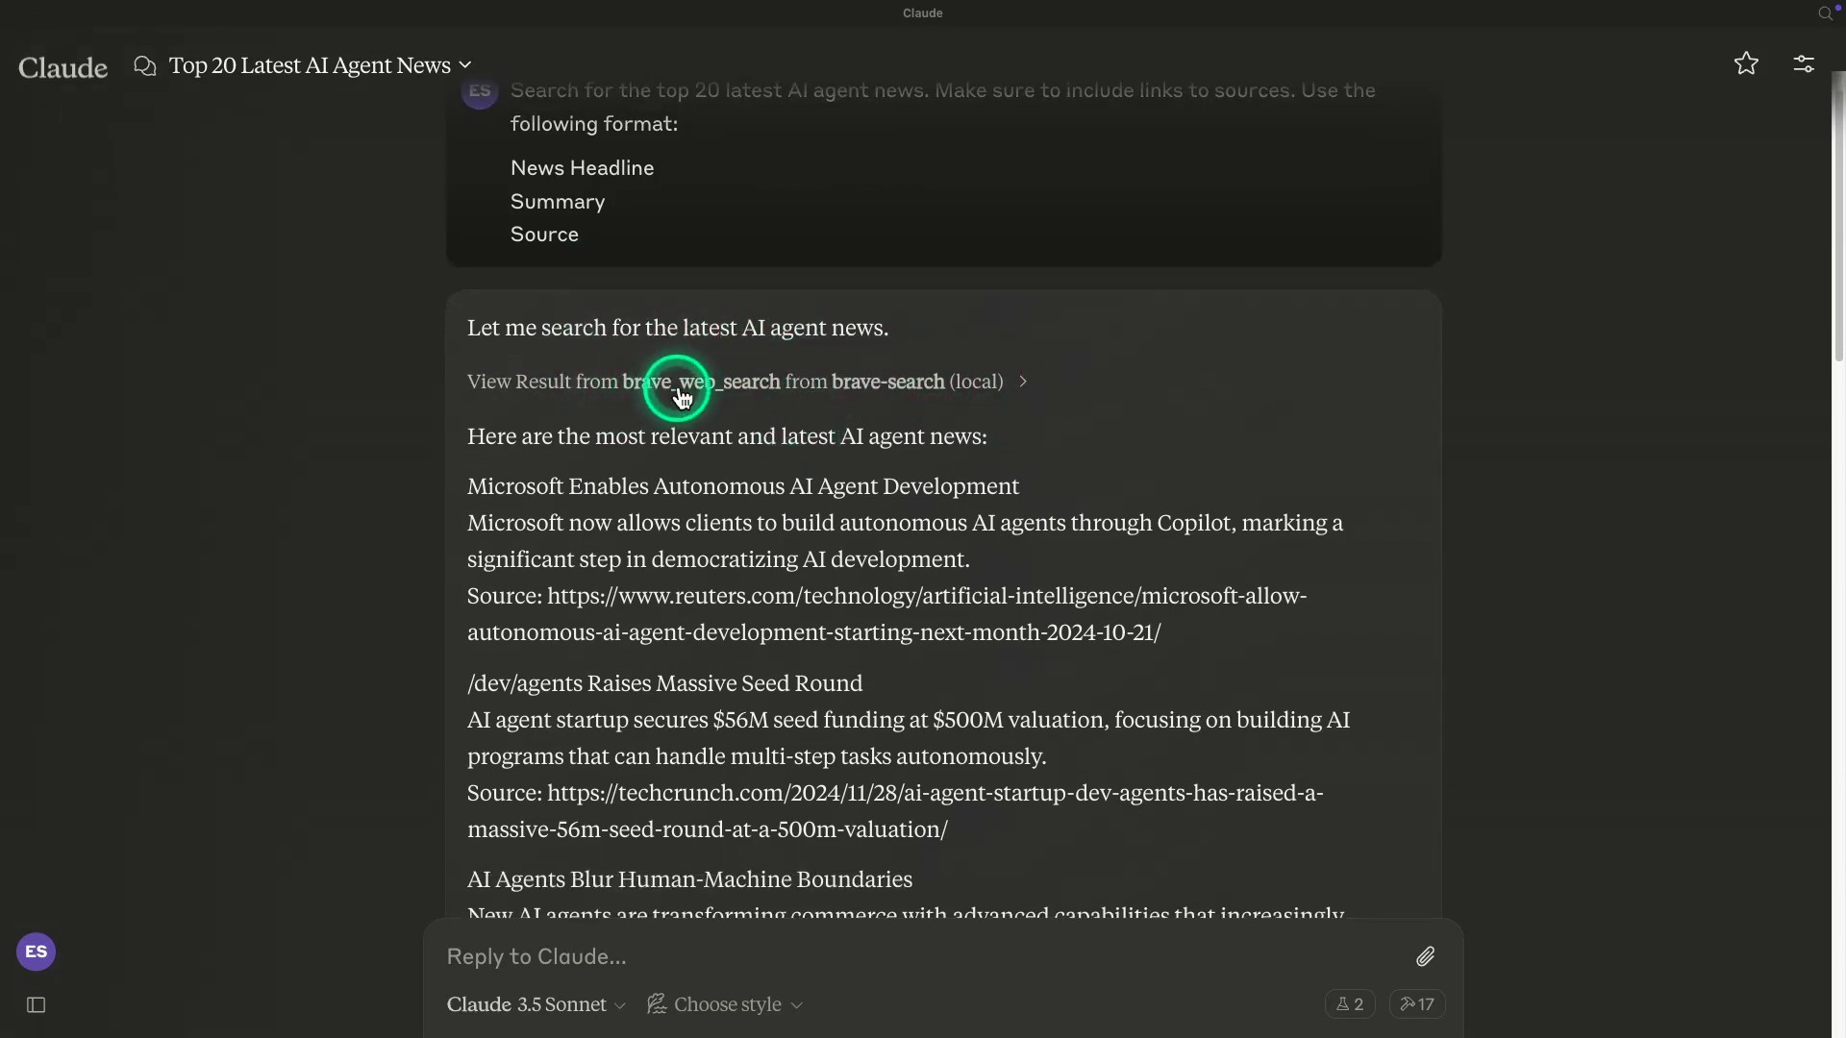
{"action": "left_click", "coordinate": [976, 383]}
{"action": "scroll", "coordinate": [865, 433], "scroll_direction": "down", "scroll_amount": 1}
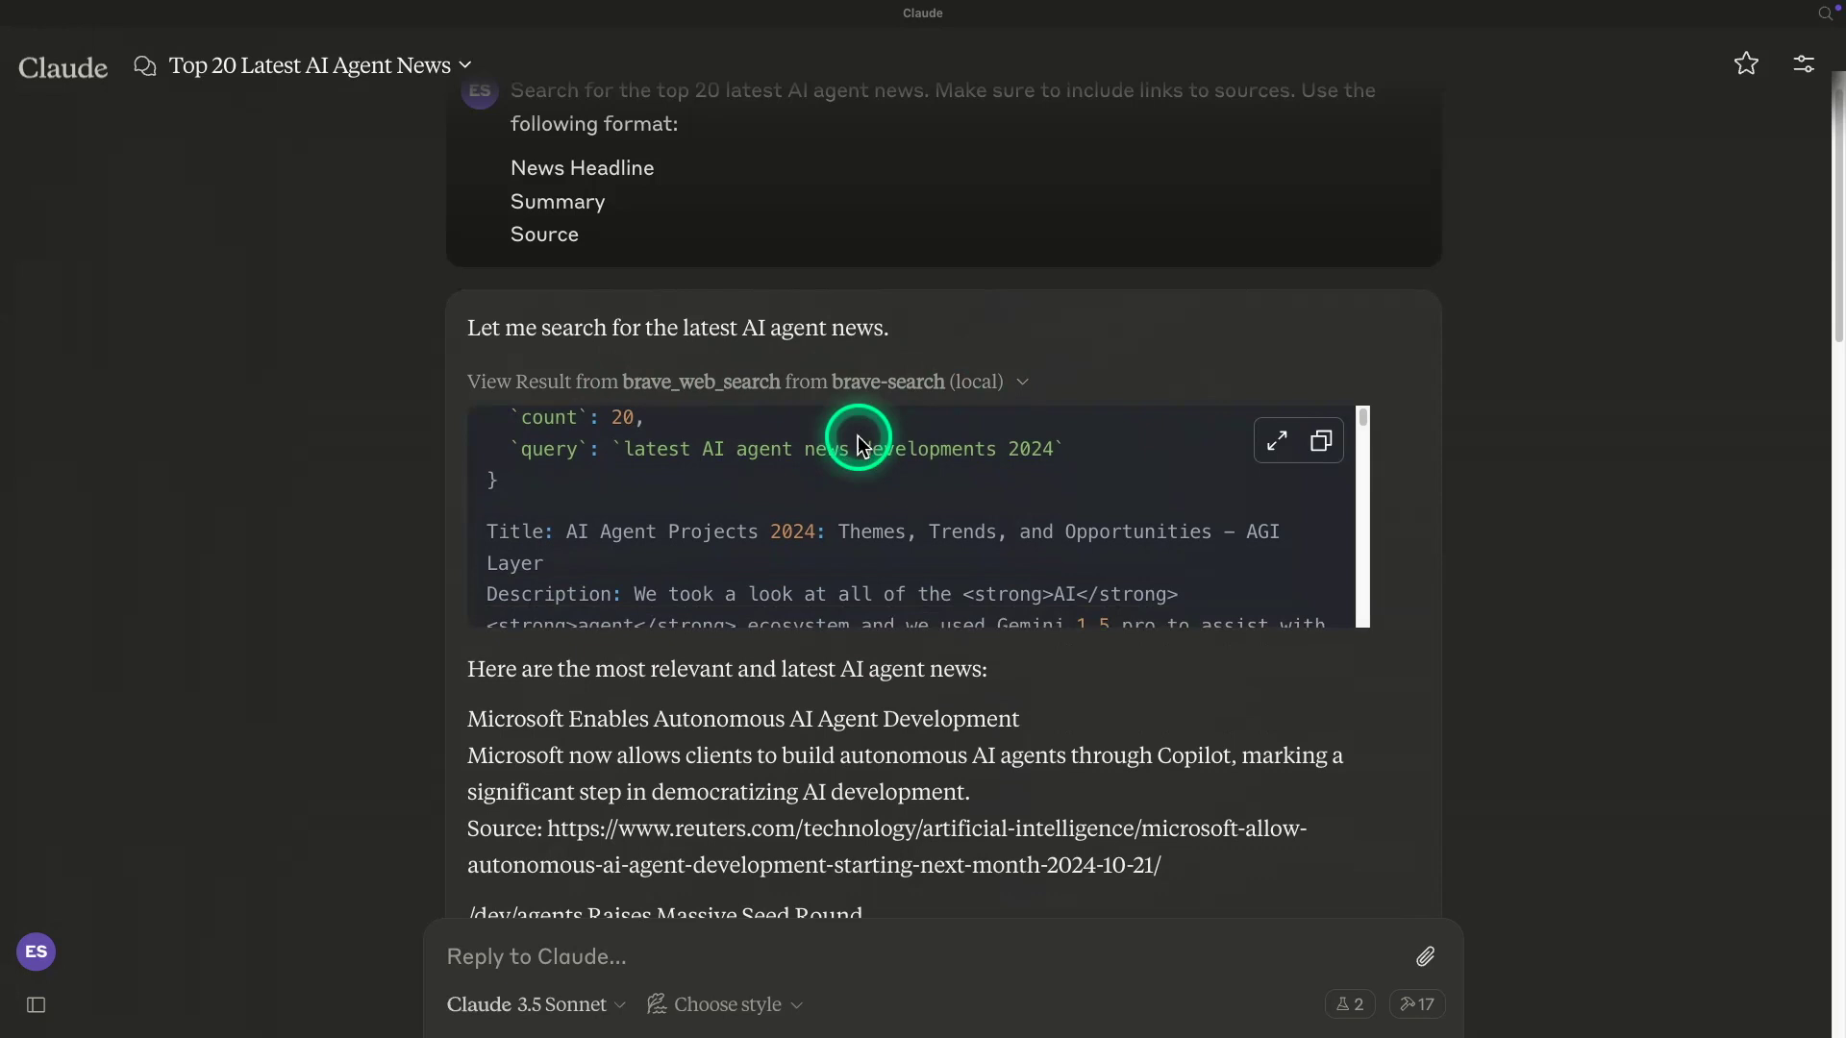
{"action": "scroll", "coordinate": [861, 441], "scroll_direction": "up", "scroll_amount": 1}
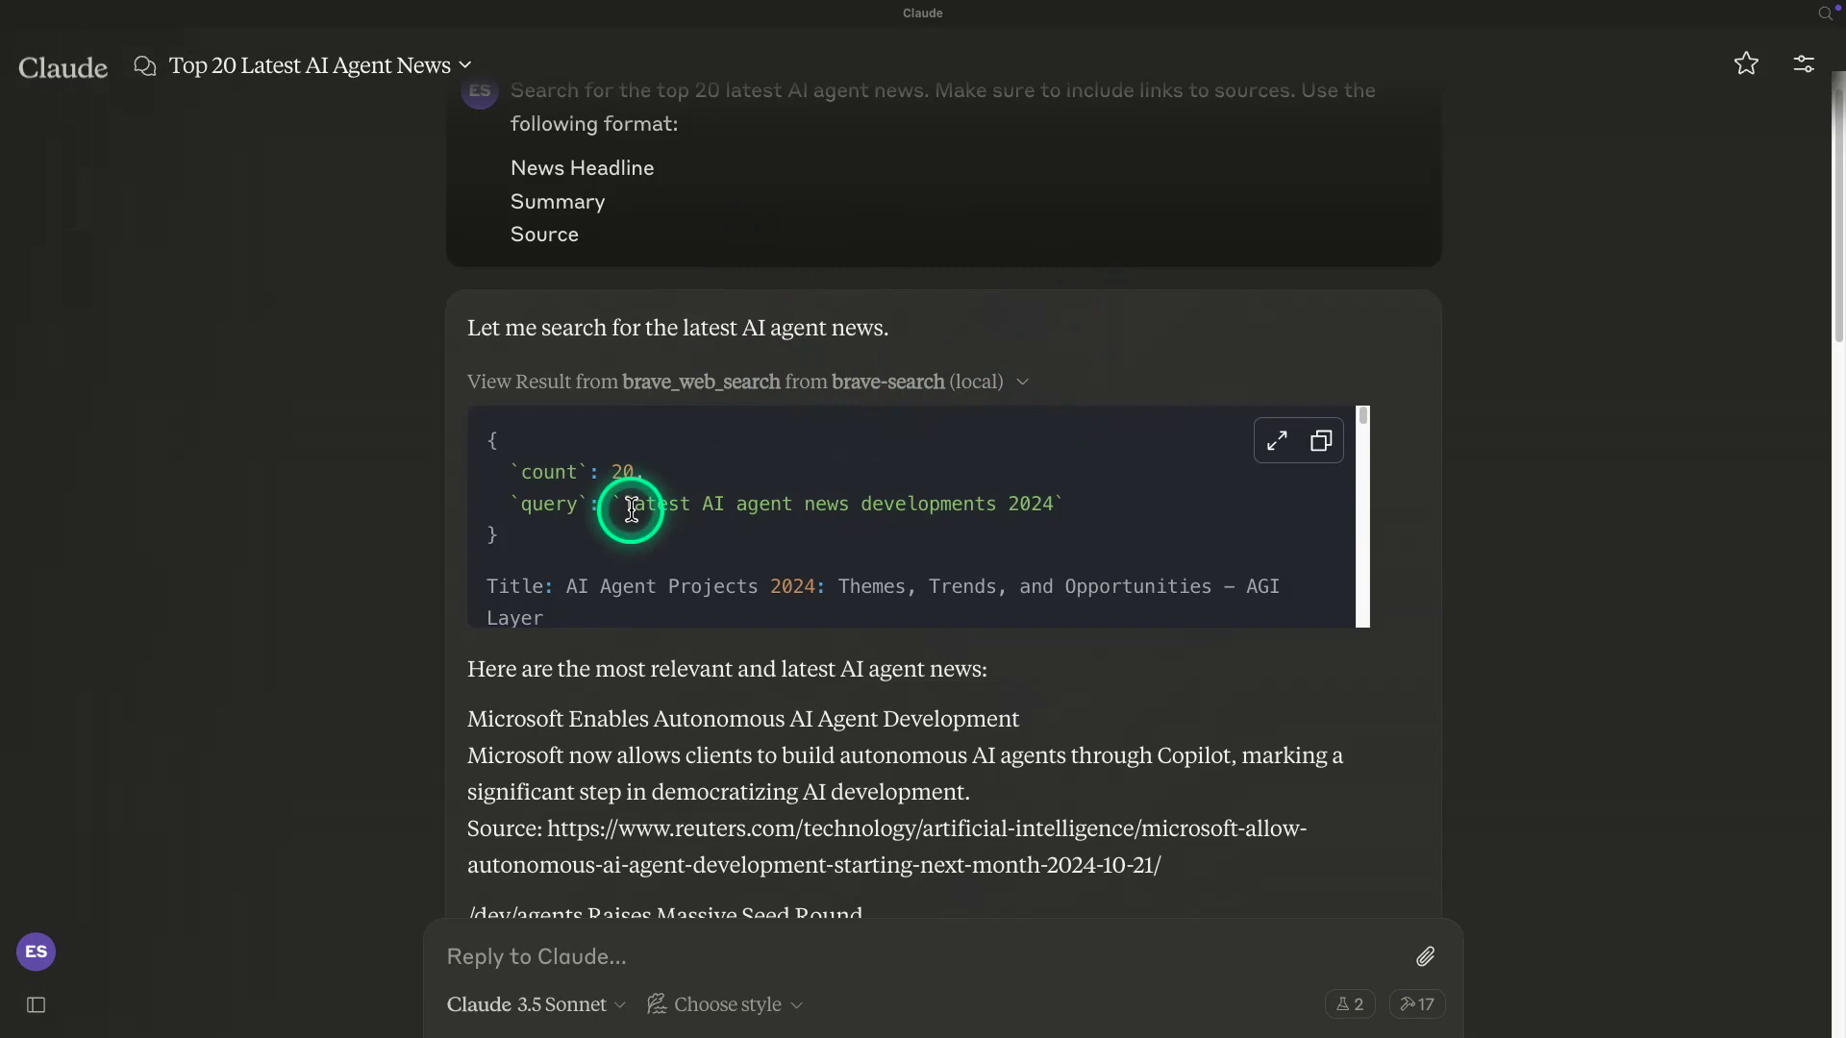
{"action": "scroll", "coordinate": [952, 495], "scroll_direction": "down", "scroll_amount": 3}
{"action": "scroll", "coordinate": [952, 494], "scroll_direction": "down", "scroll_amount": 10}
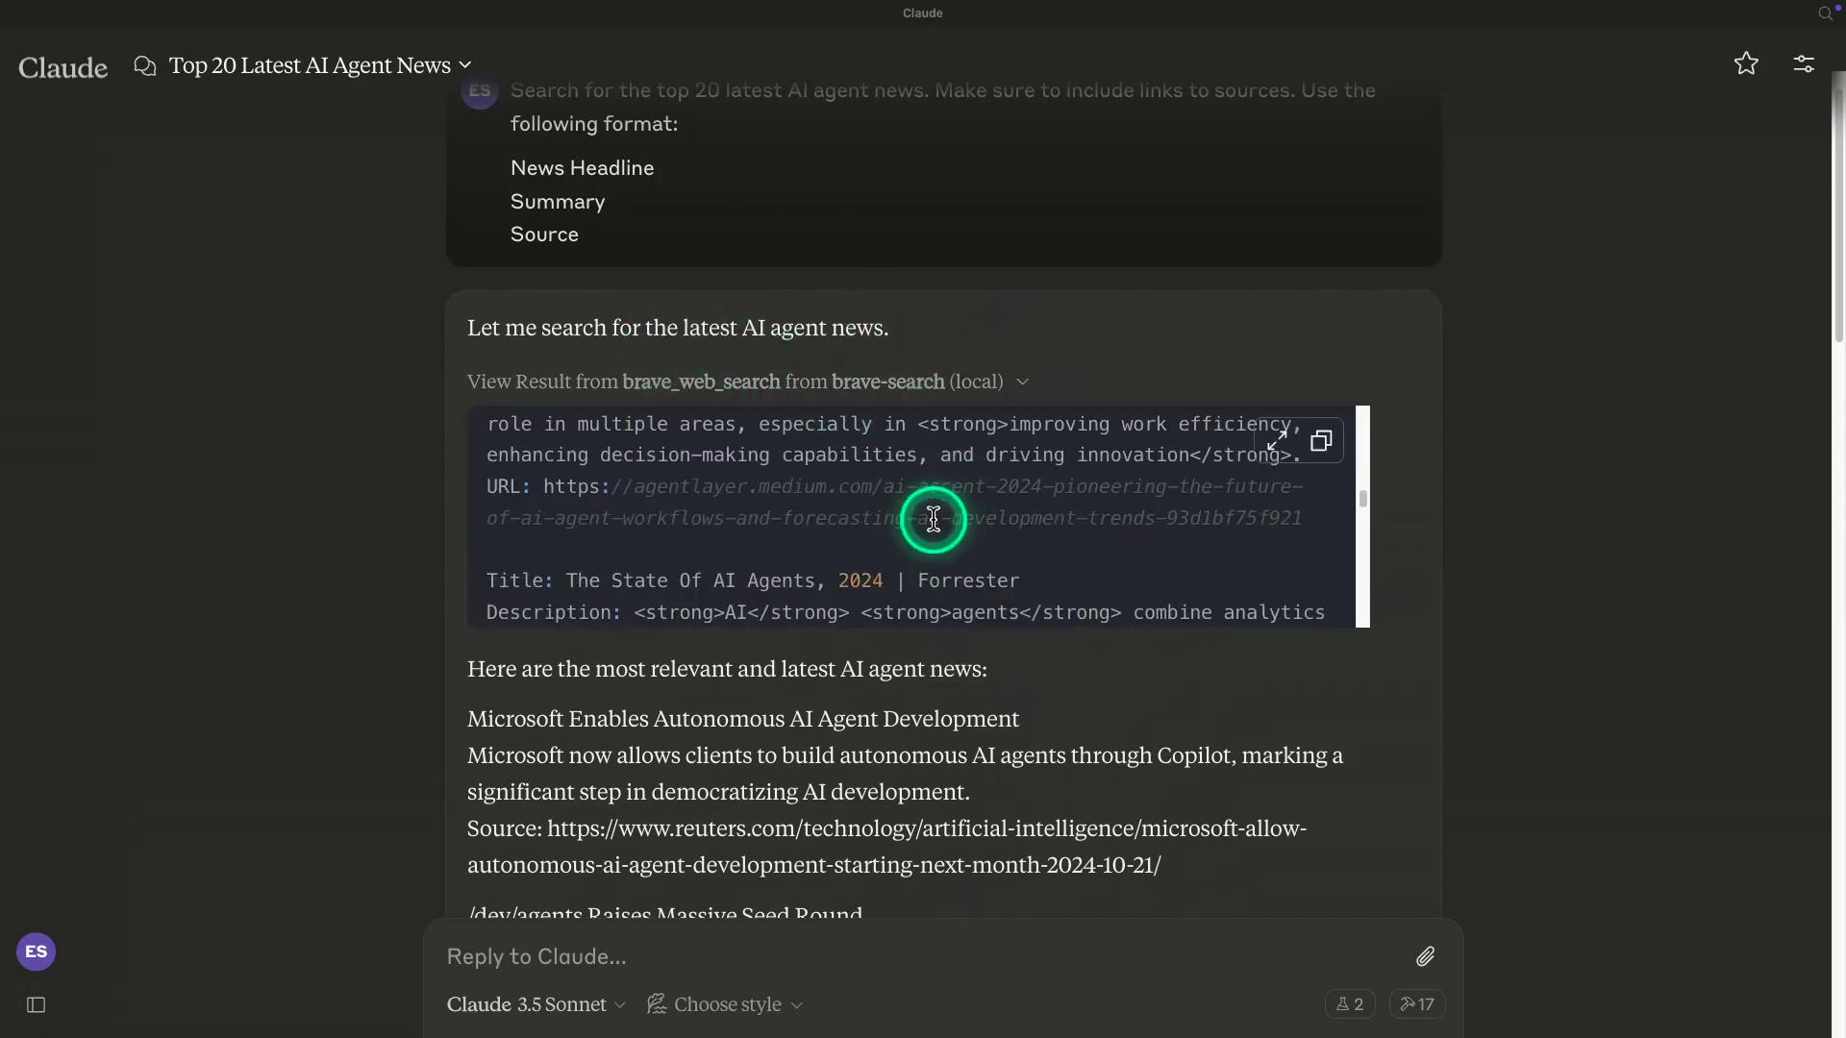
{"action": "scroll", "coordinate": [932, 522], "scroll_direction": "down", "scroll_amount": 3}
{"action": "scroll", "coordinate": [933, 524], "scroll_direction": "down", "scroll_amount": 5}
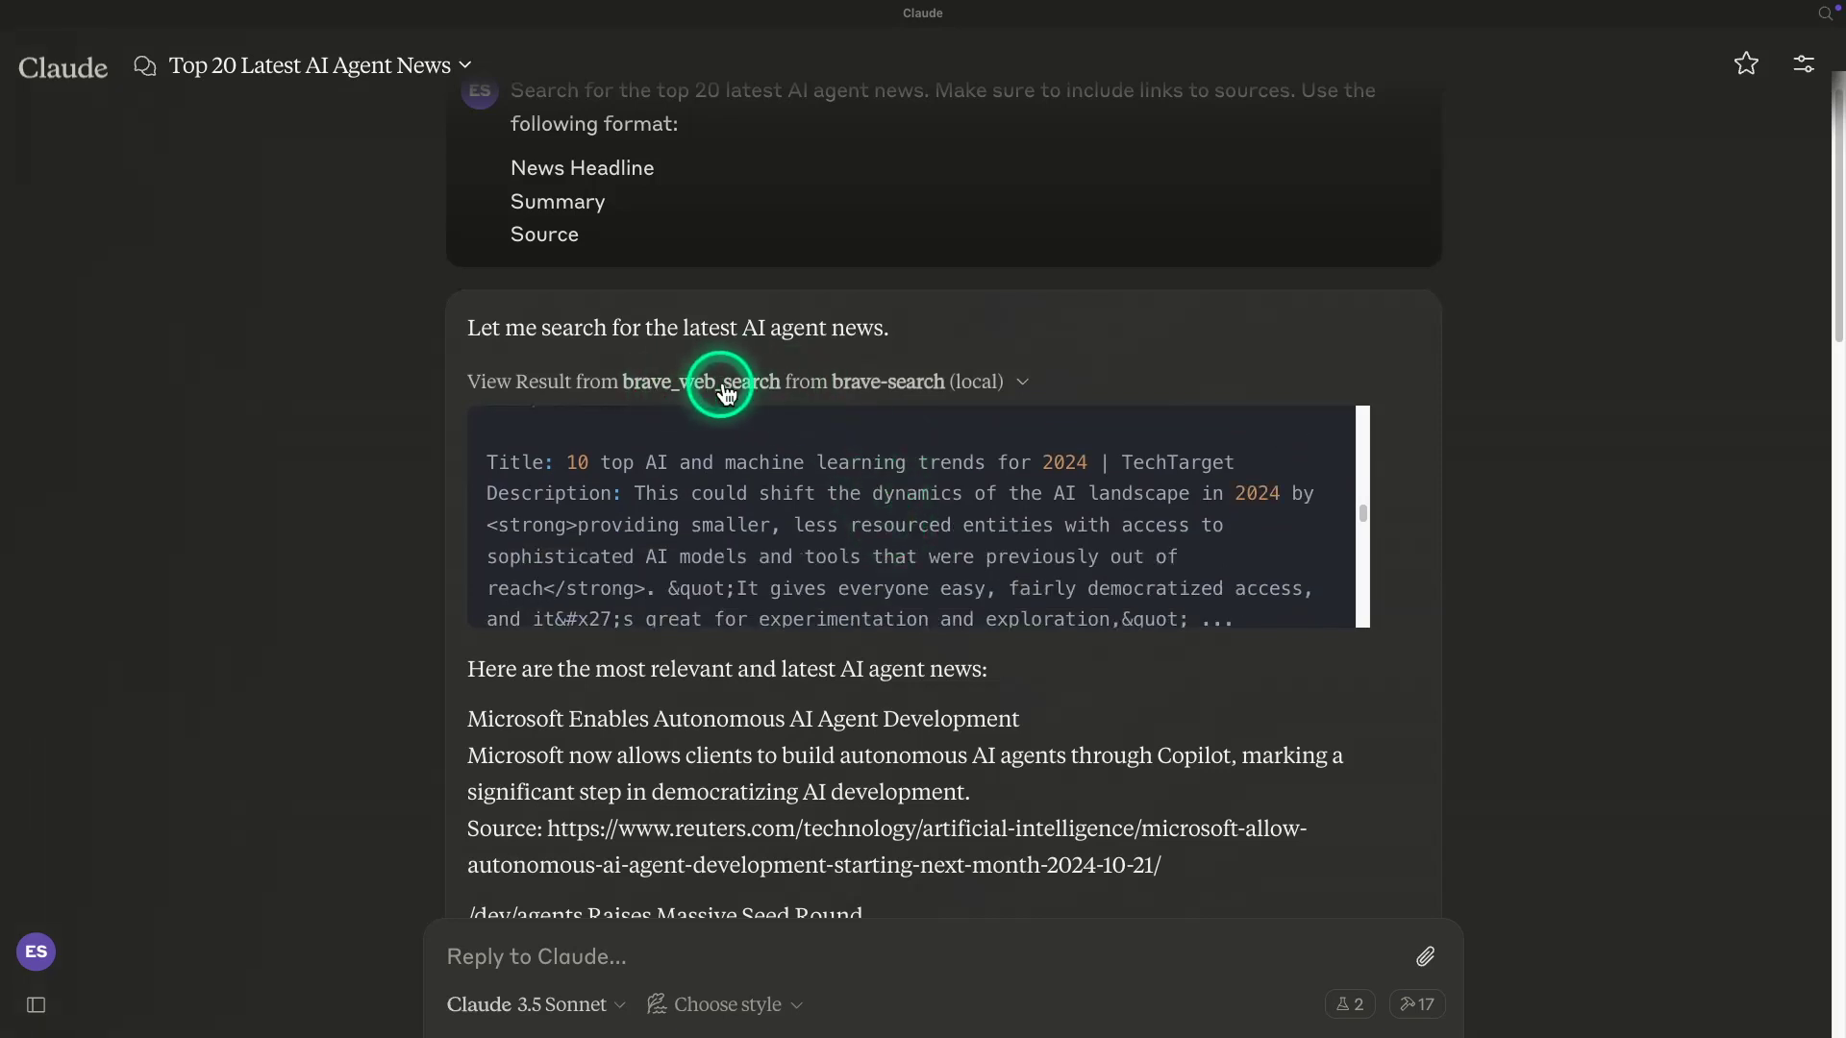
{"action": "scroll", "coordinate": [887, 530], "scroll_direction": "up", "scroll_amount": 10}
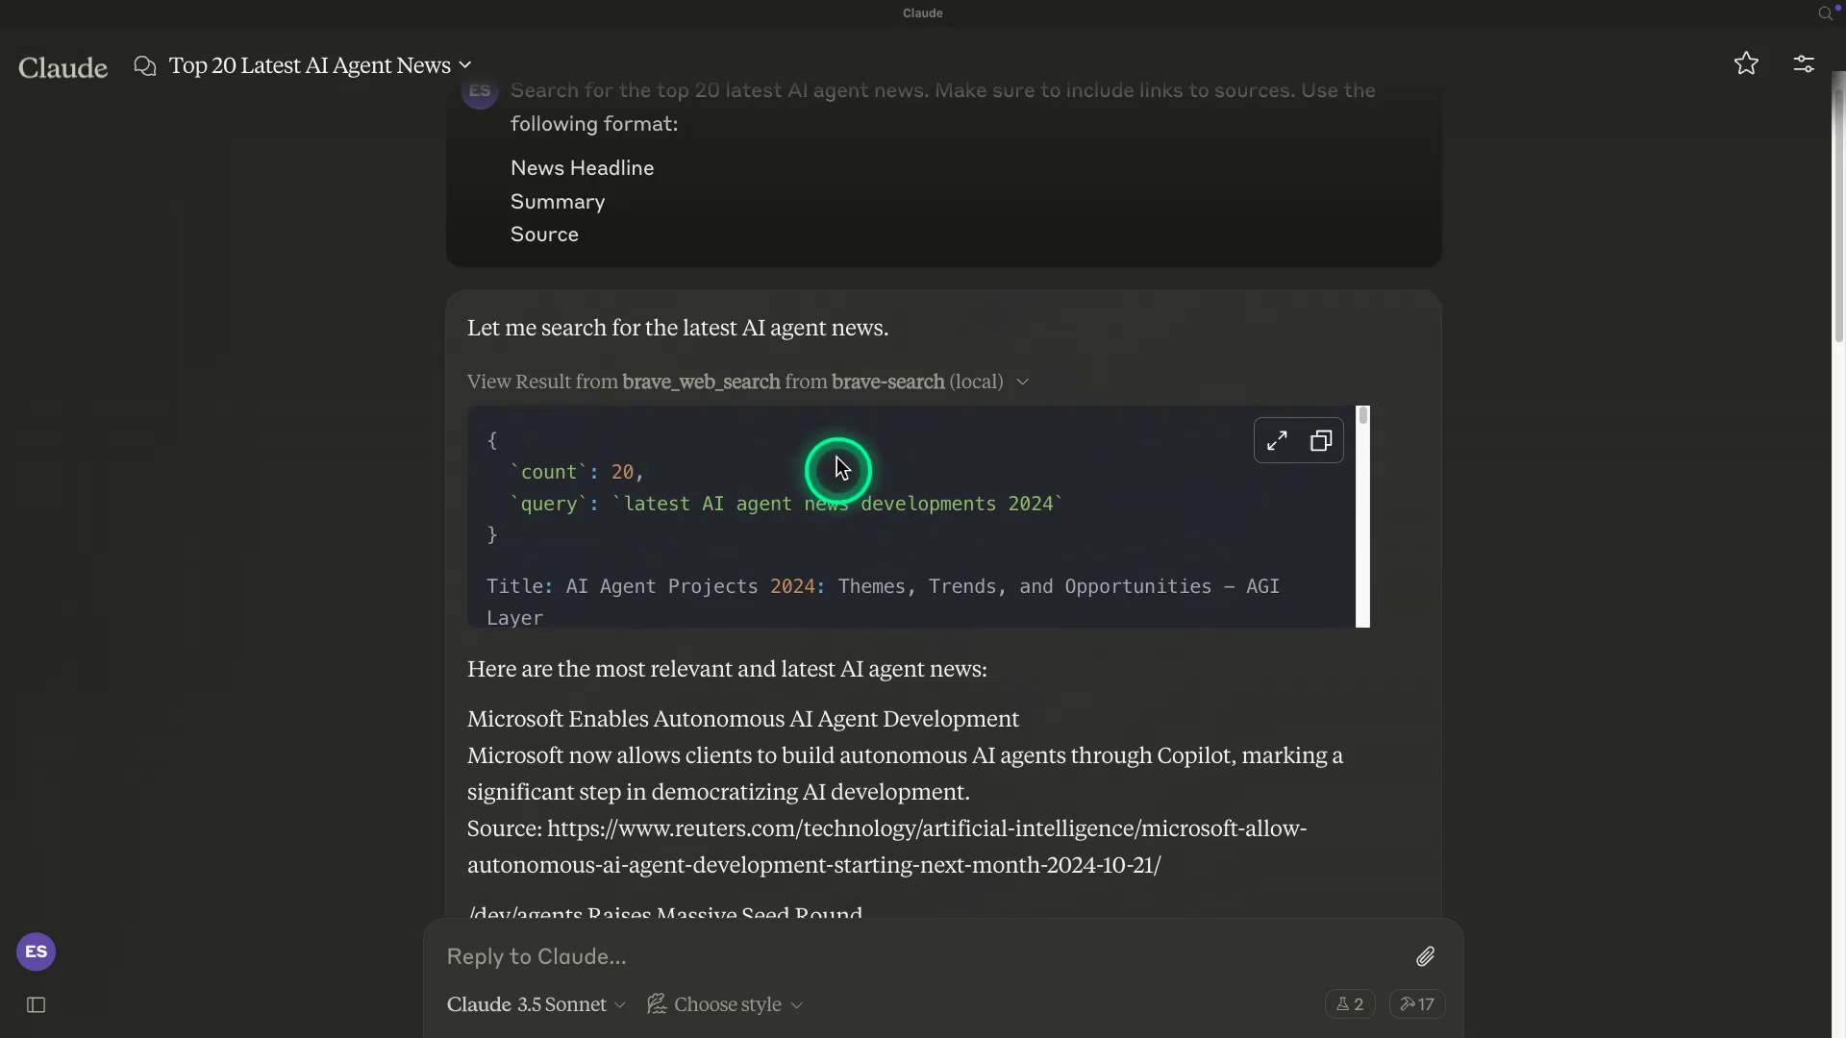
{"action": "scroll", "coordinate": [894, 749], "scroll_direction": "down", "scroll_amount": 1}
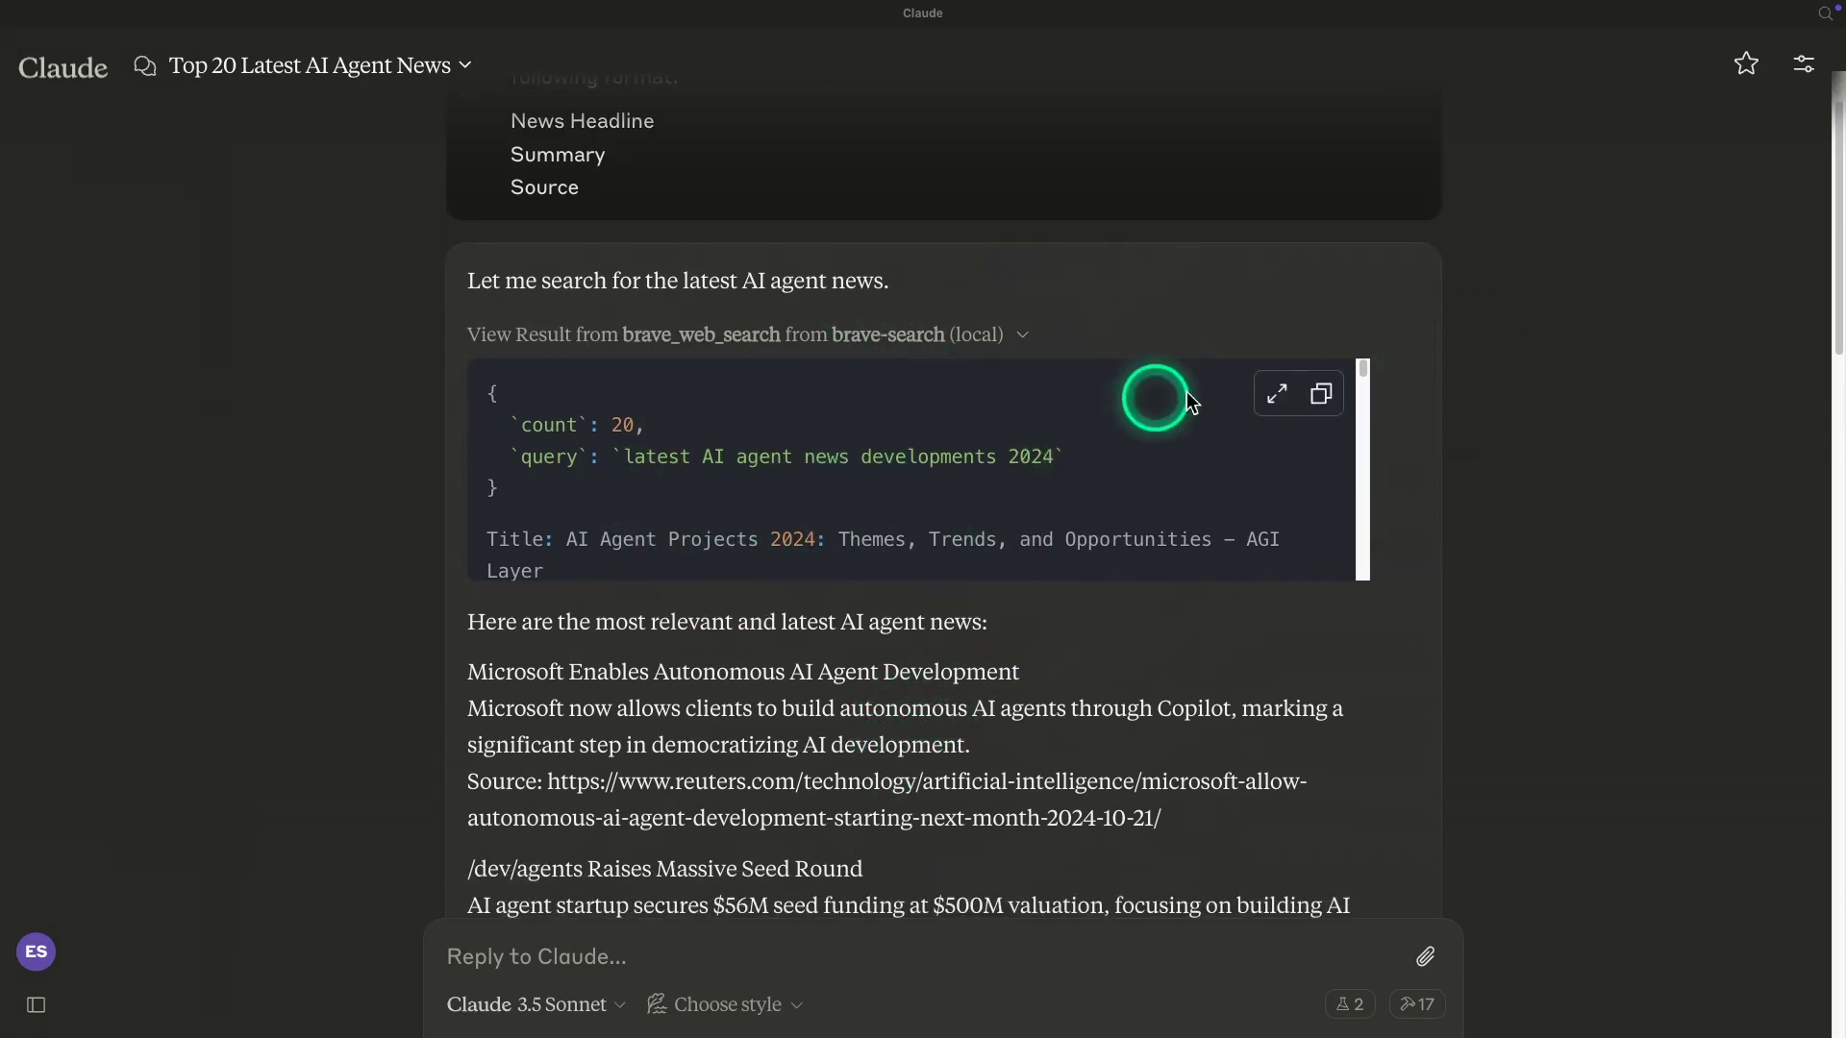
{"action": "scroll", "coordinate": [759, 548], "scroll_direction": "down", "scroll_amount": 1}
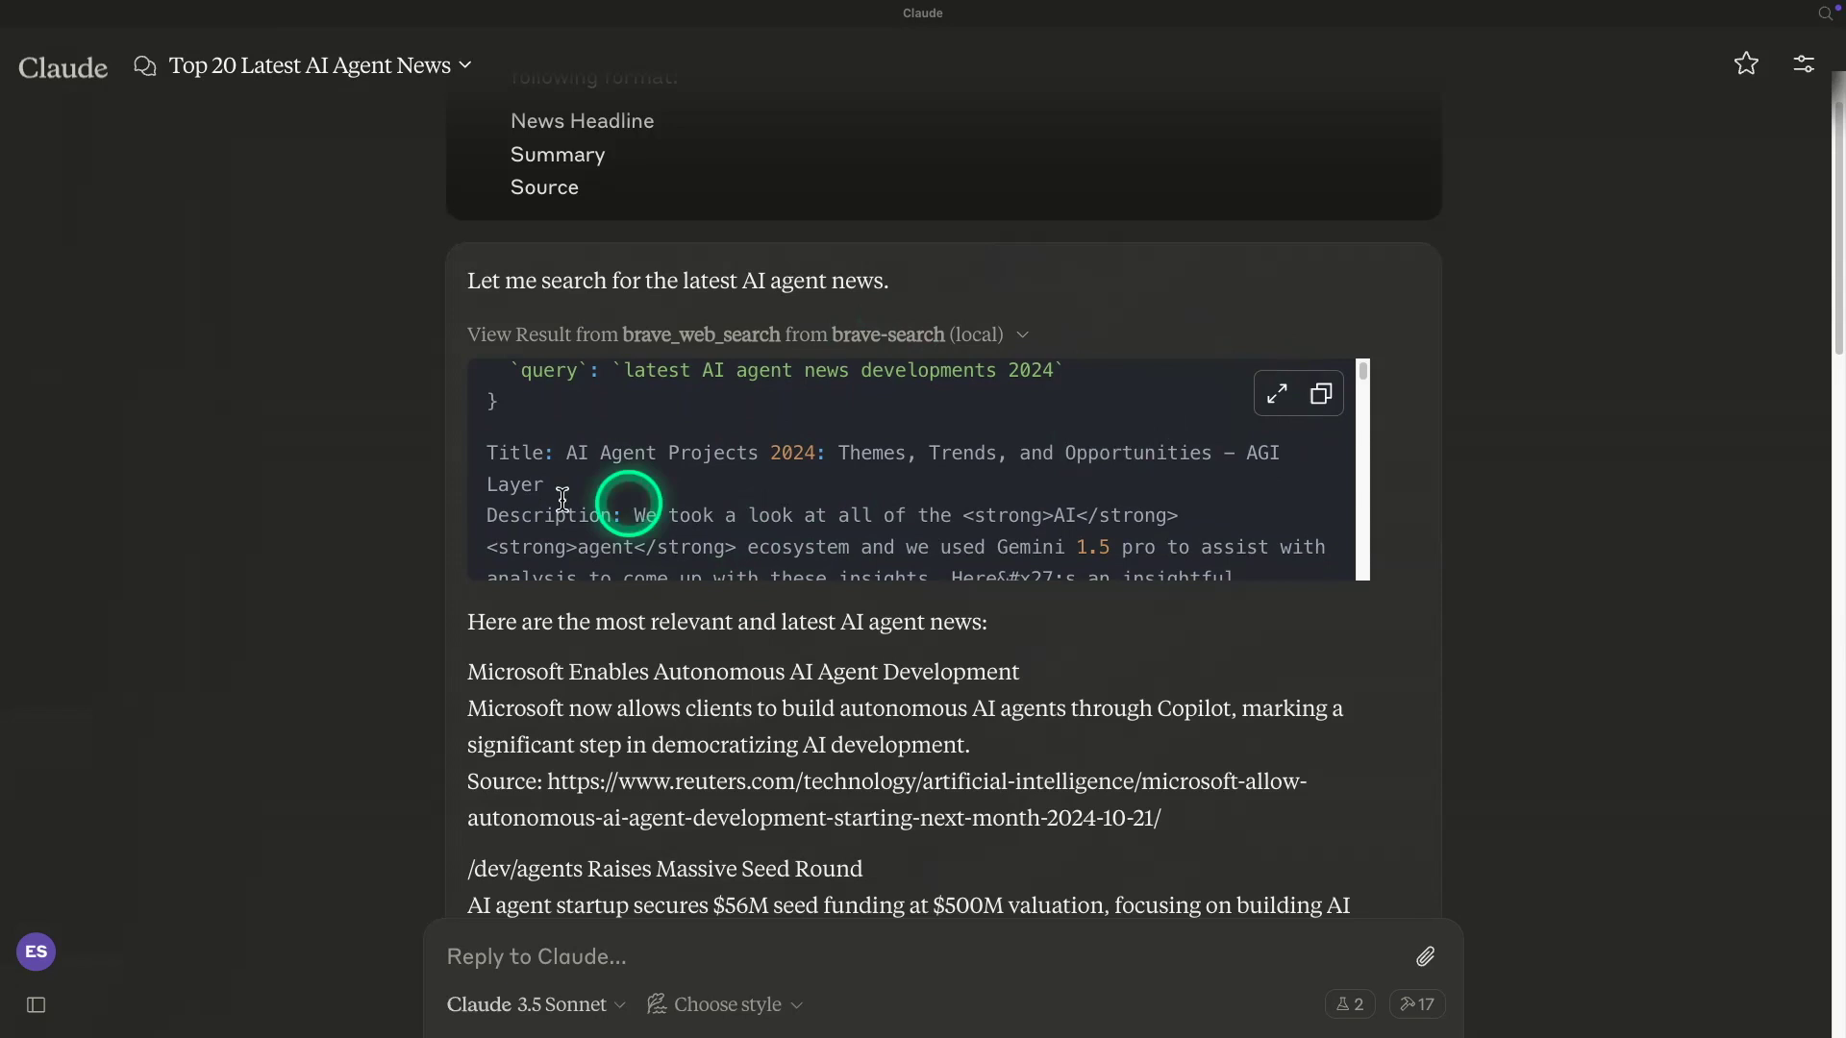
{"action": "scroll", "coordinate": [487, 240], "scroll_direction": "up", "scroll_amount": 2}
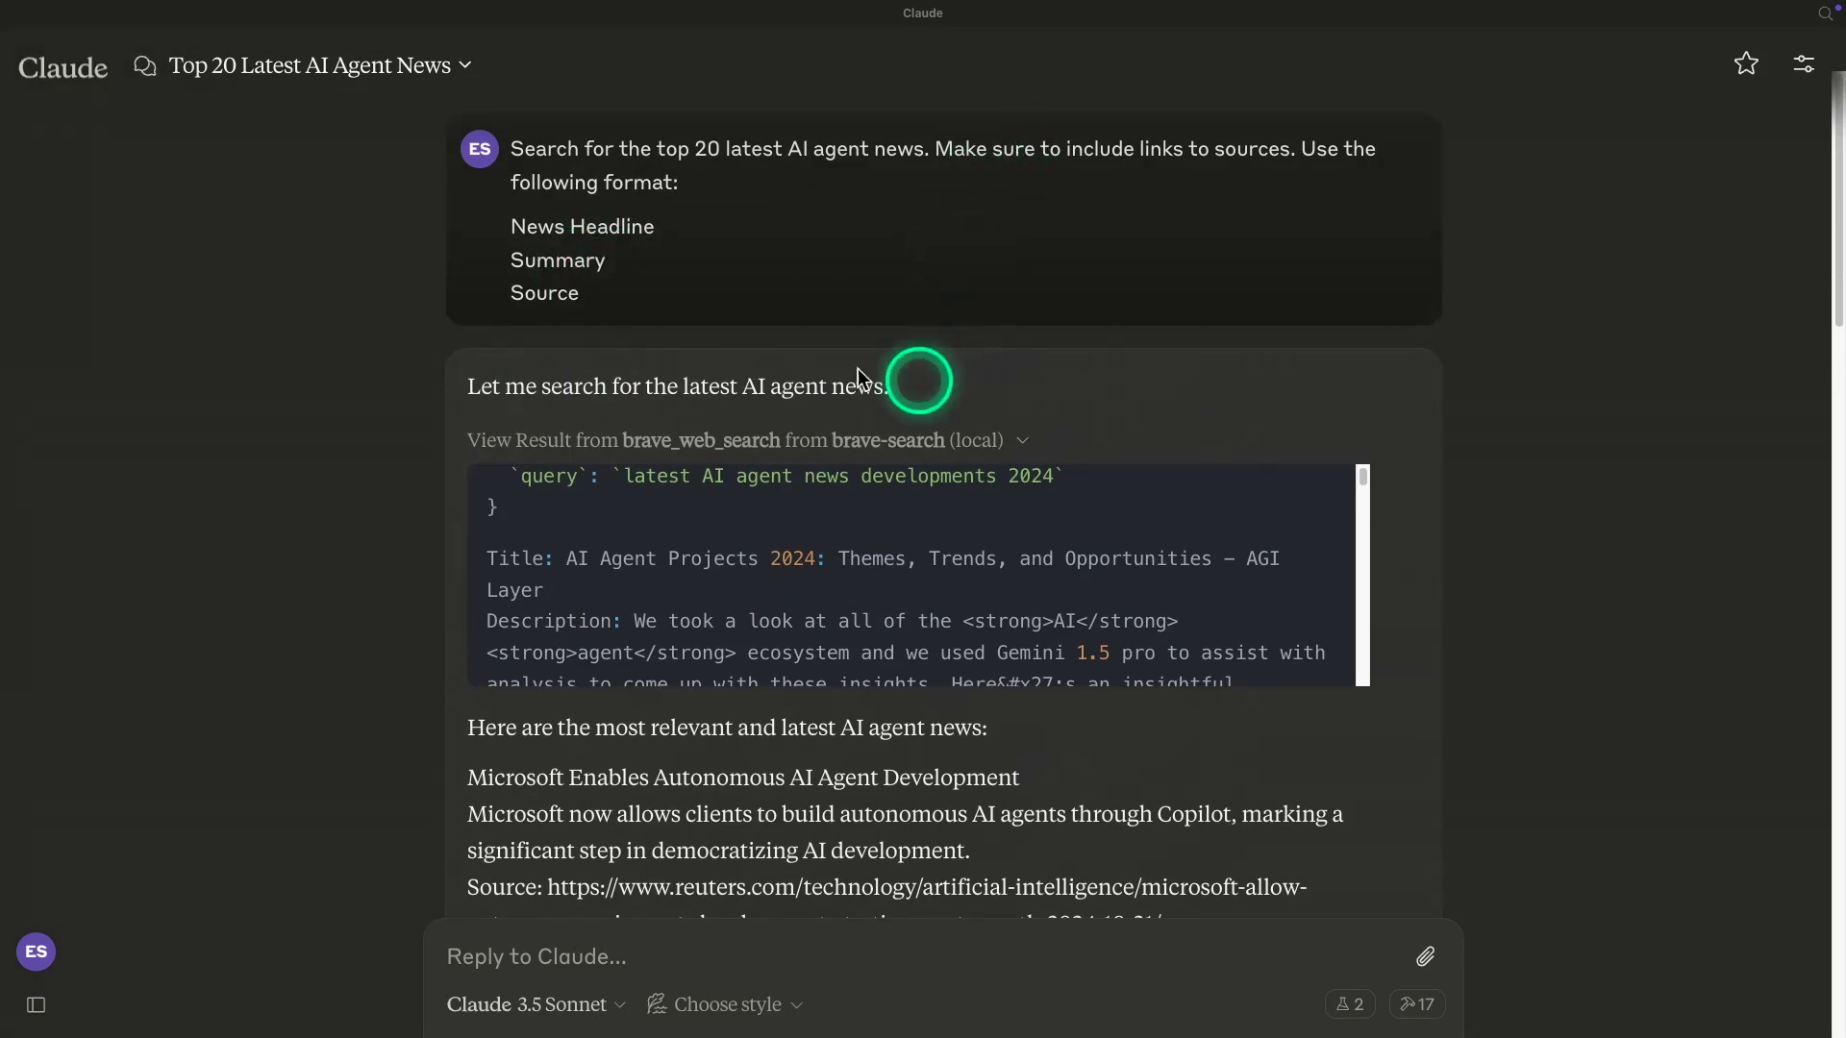
Read through the AI agent news list, checking each item's headline, summary and source link.
{"action": "scroll", "coordinate": [721, 365], "scroll_direction": "down", "scroll_amount": 4}
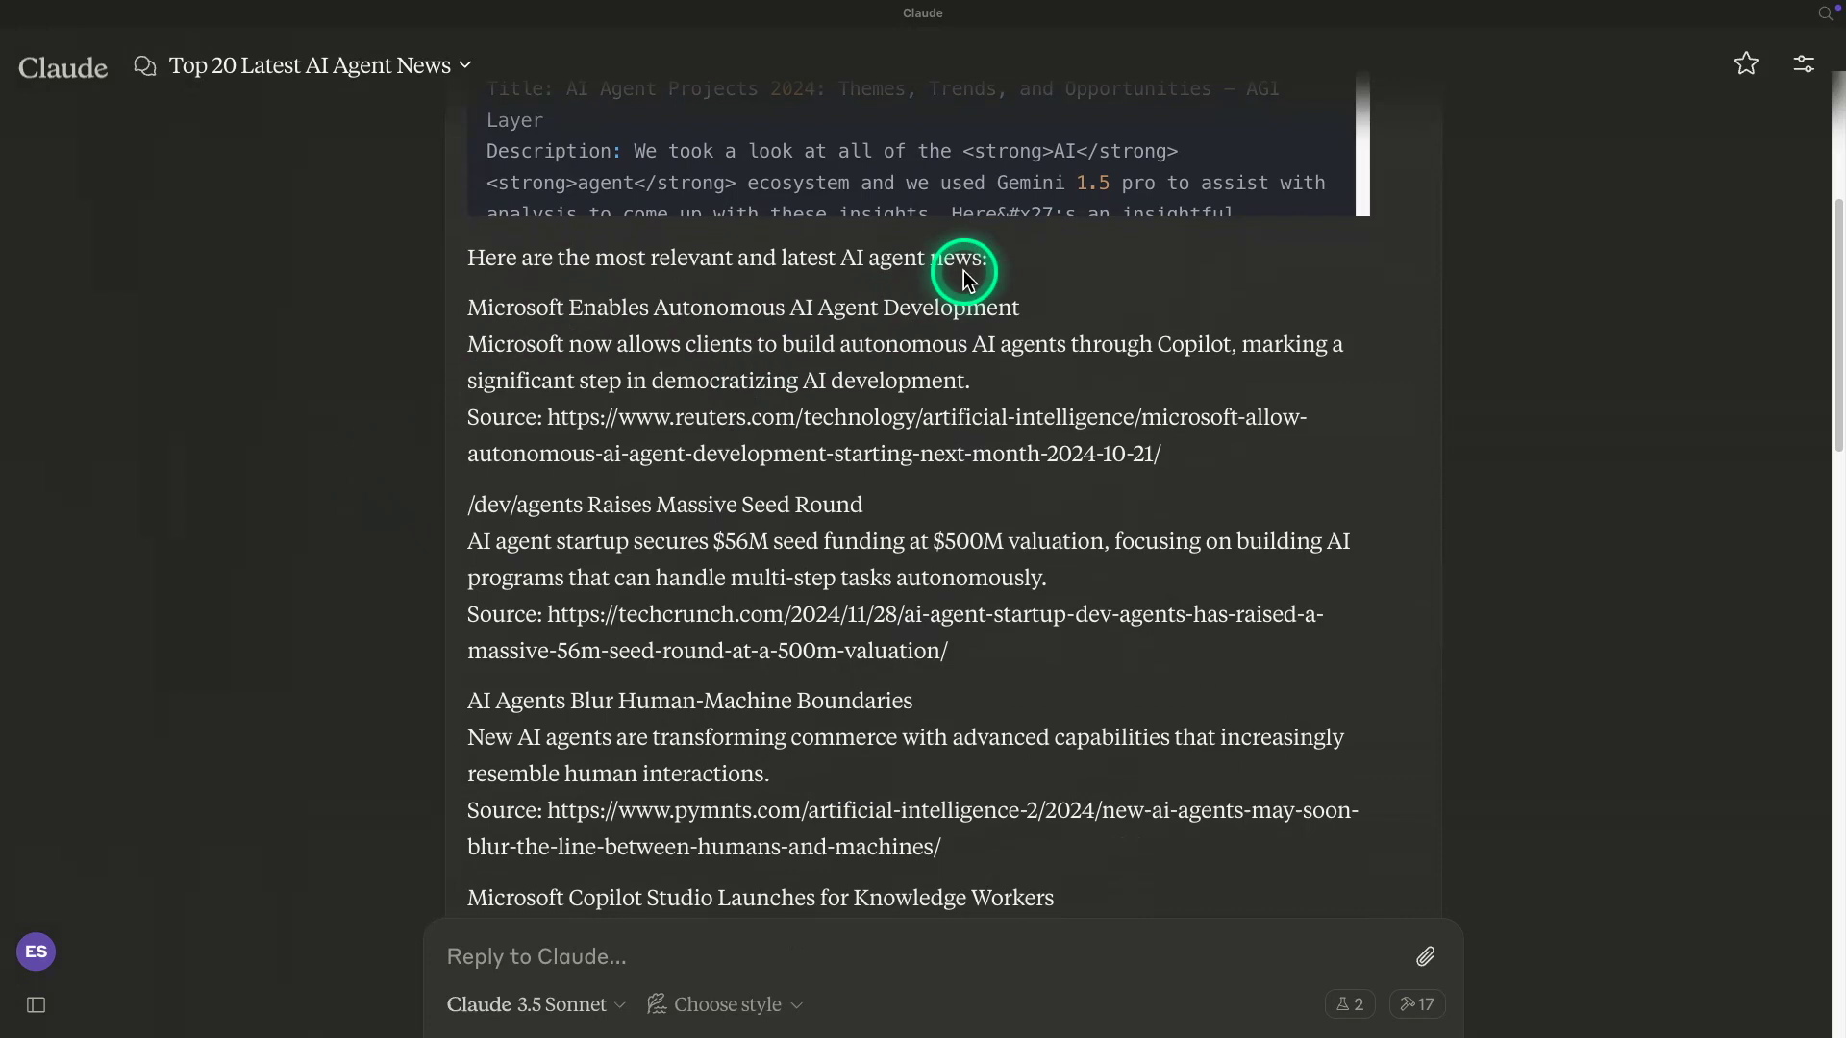
{"action": "scroll", "coordinate": [528, 337], "scroll_direction": "down", "scroll_amount": 1}
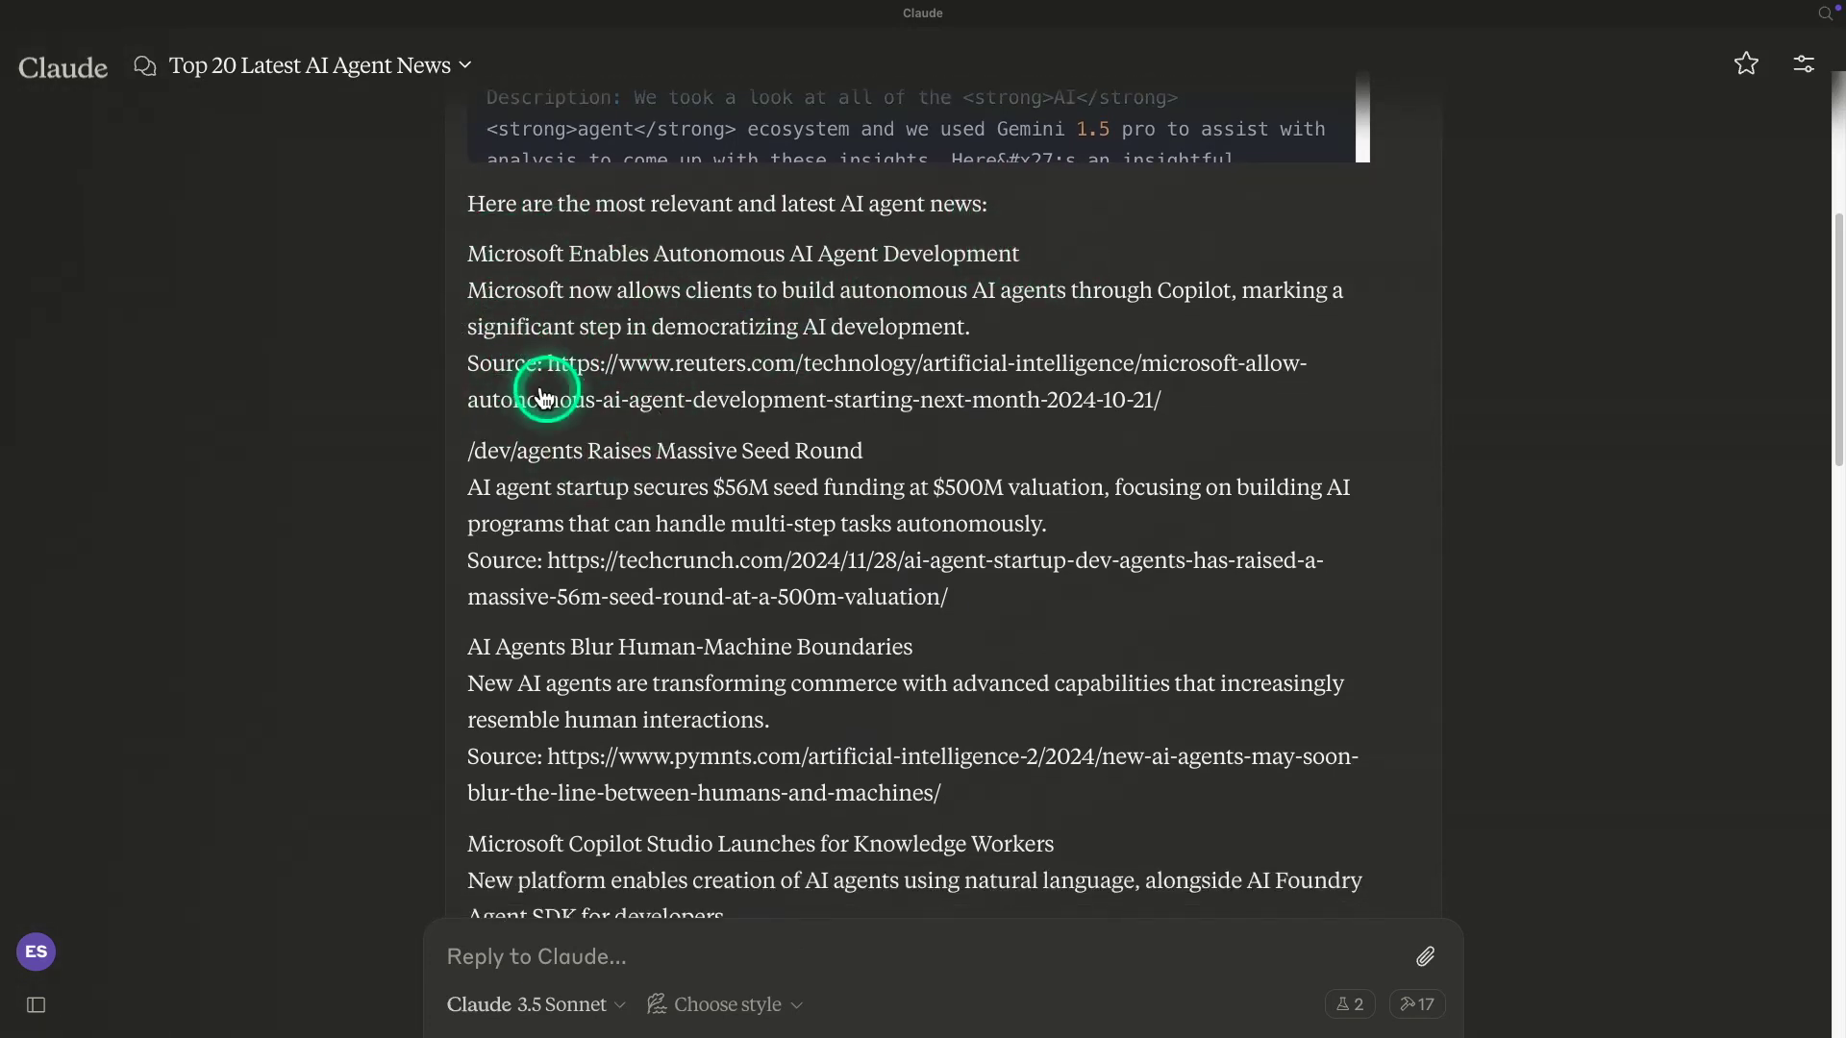
{"action": "scroll", "coordinate": [856, 379], "scroll_direction": "down", "scroll_amount": 10}
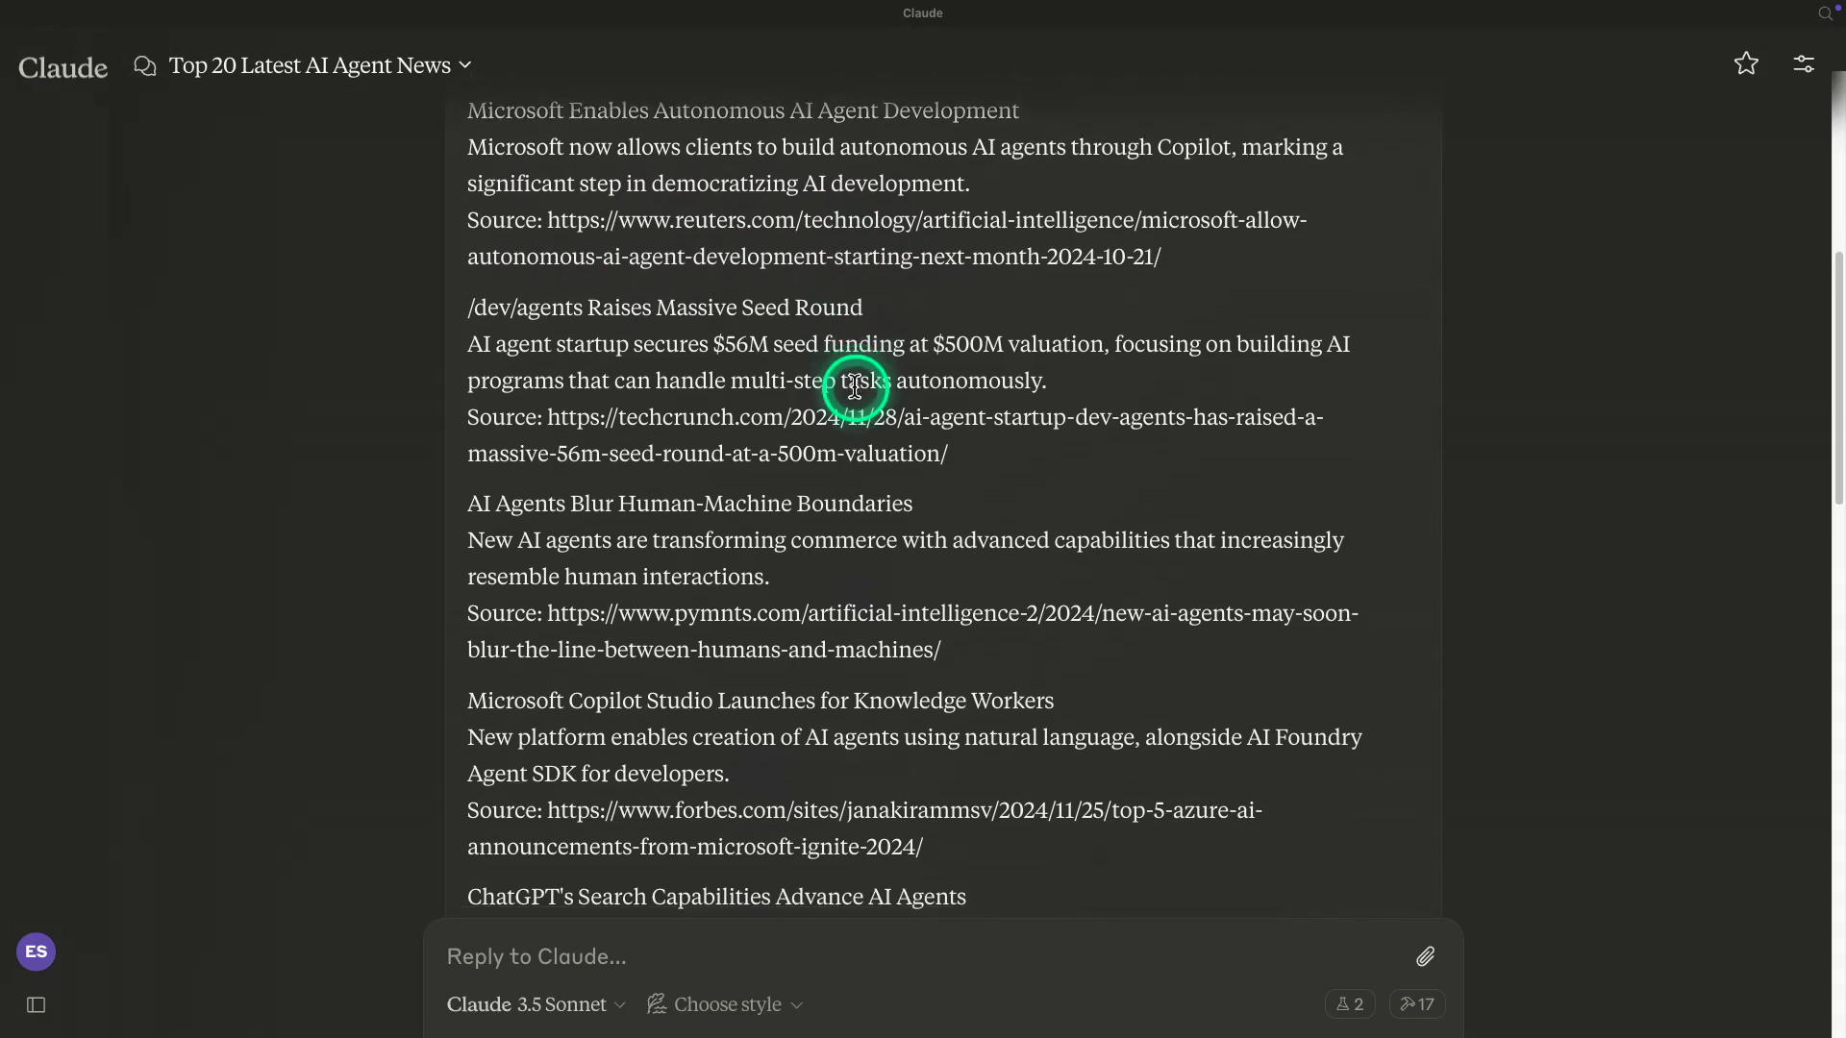
{"action": "scroll", "coordinate": [850, 386], "scroll_direction": "down", "scroll_amount": 2}
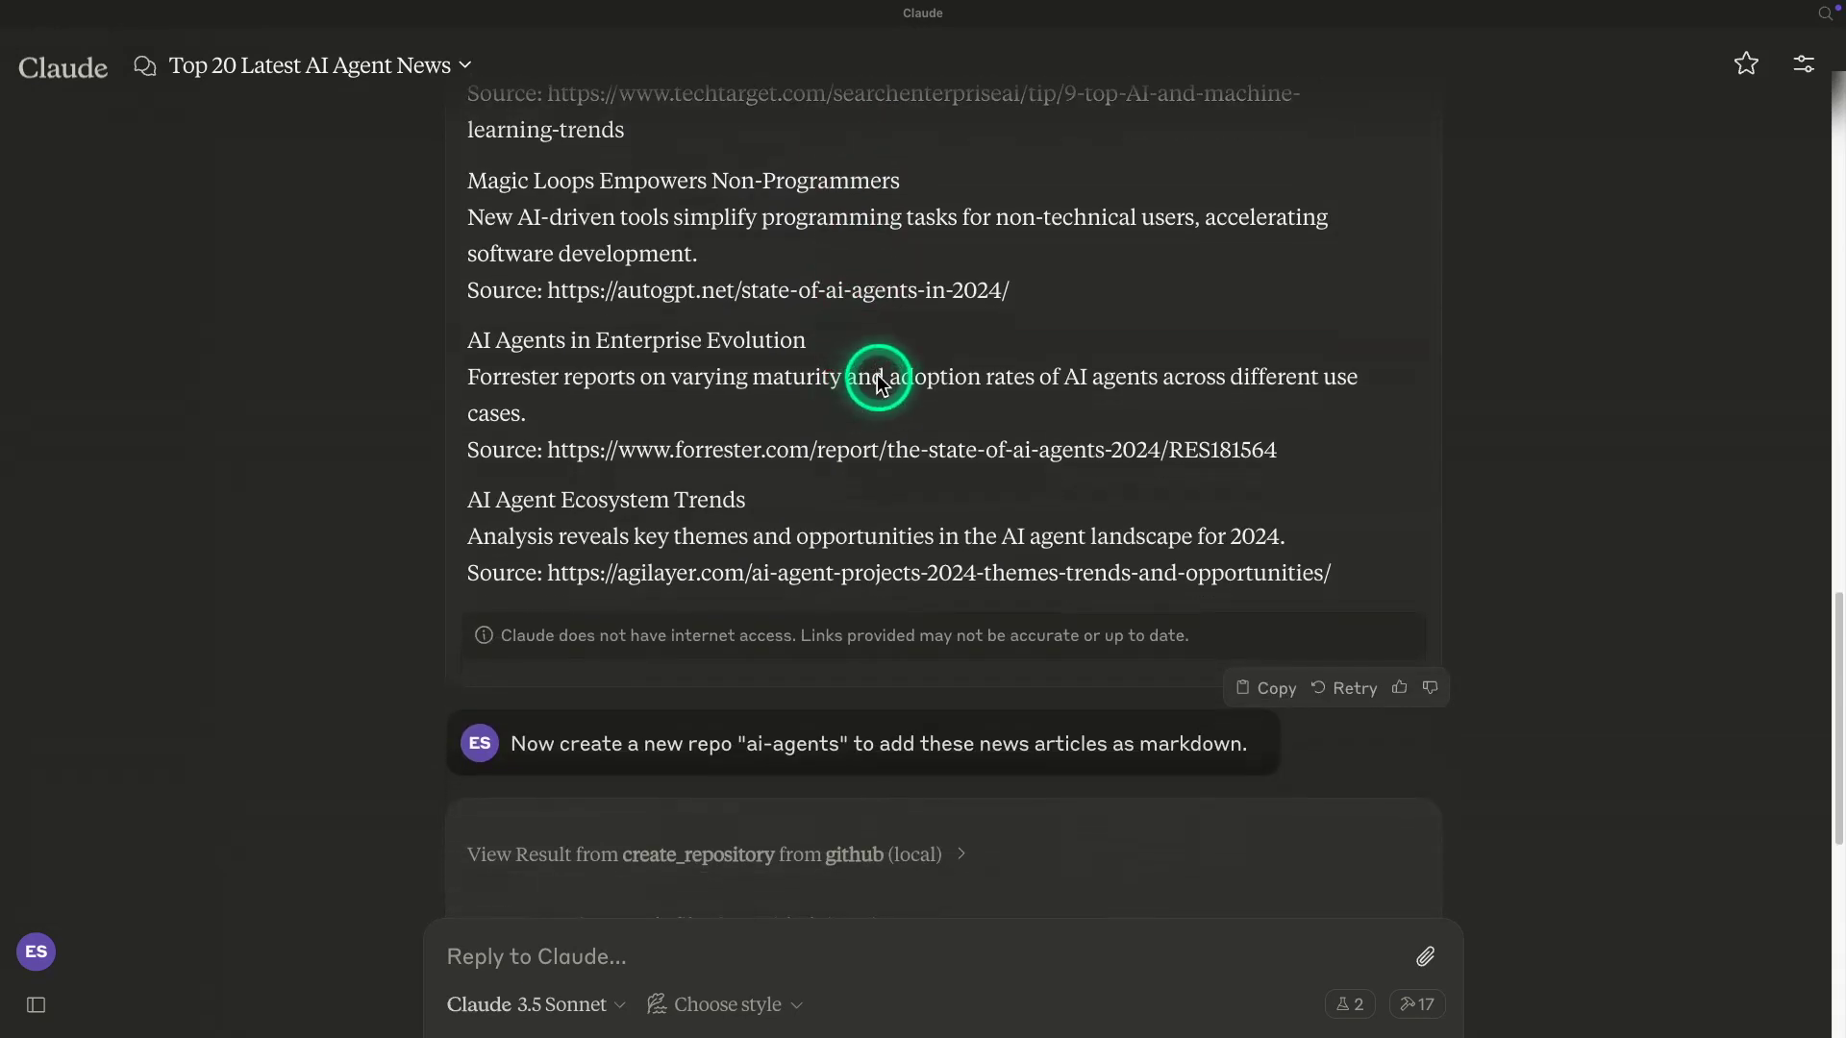
{"action": "scroll", "coordinate": [873, 375], "scroll_direction": "up", "scroll_amount": 8}
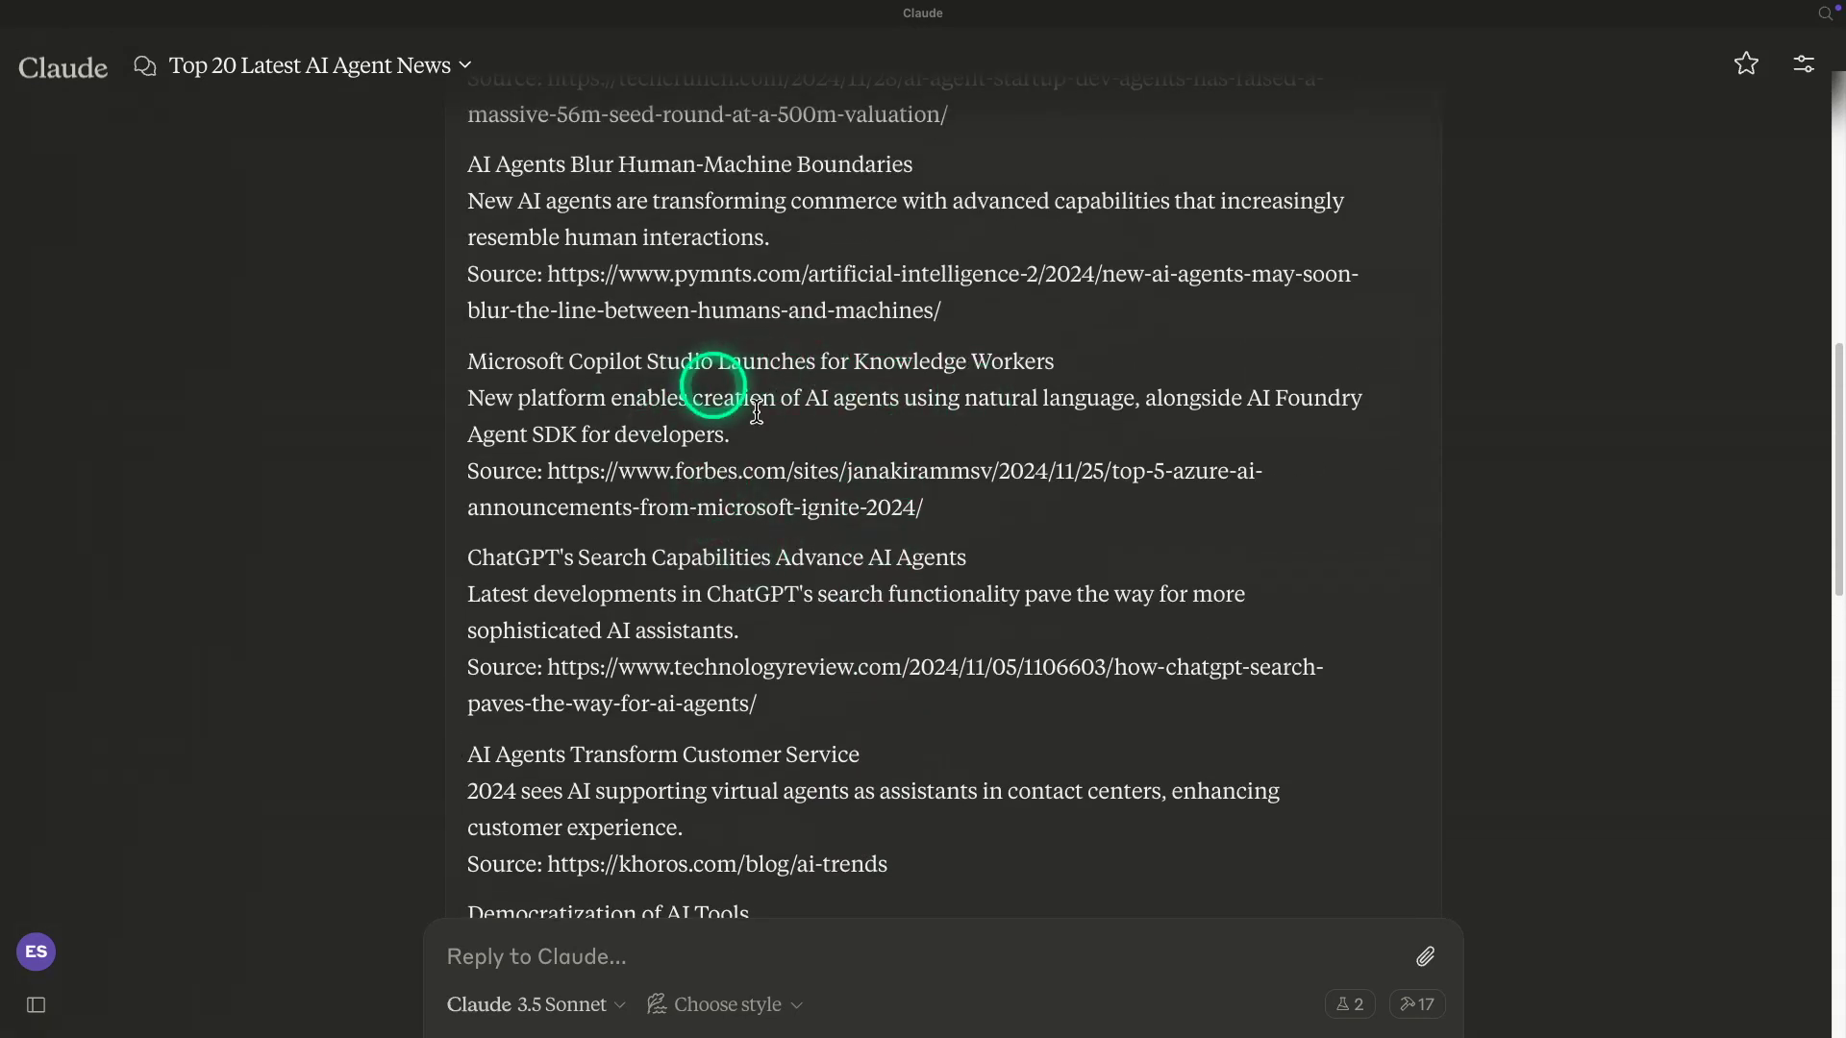
{"action": "scroll", "coordinate": [788, 423], "scroll_direction": "up", "scroll_amount": 2}
{"action": "scroll", "coordinate": [762, 368], "scroll_direction": "up", "scroll_amount": 3}
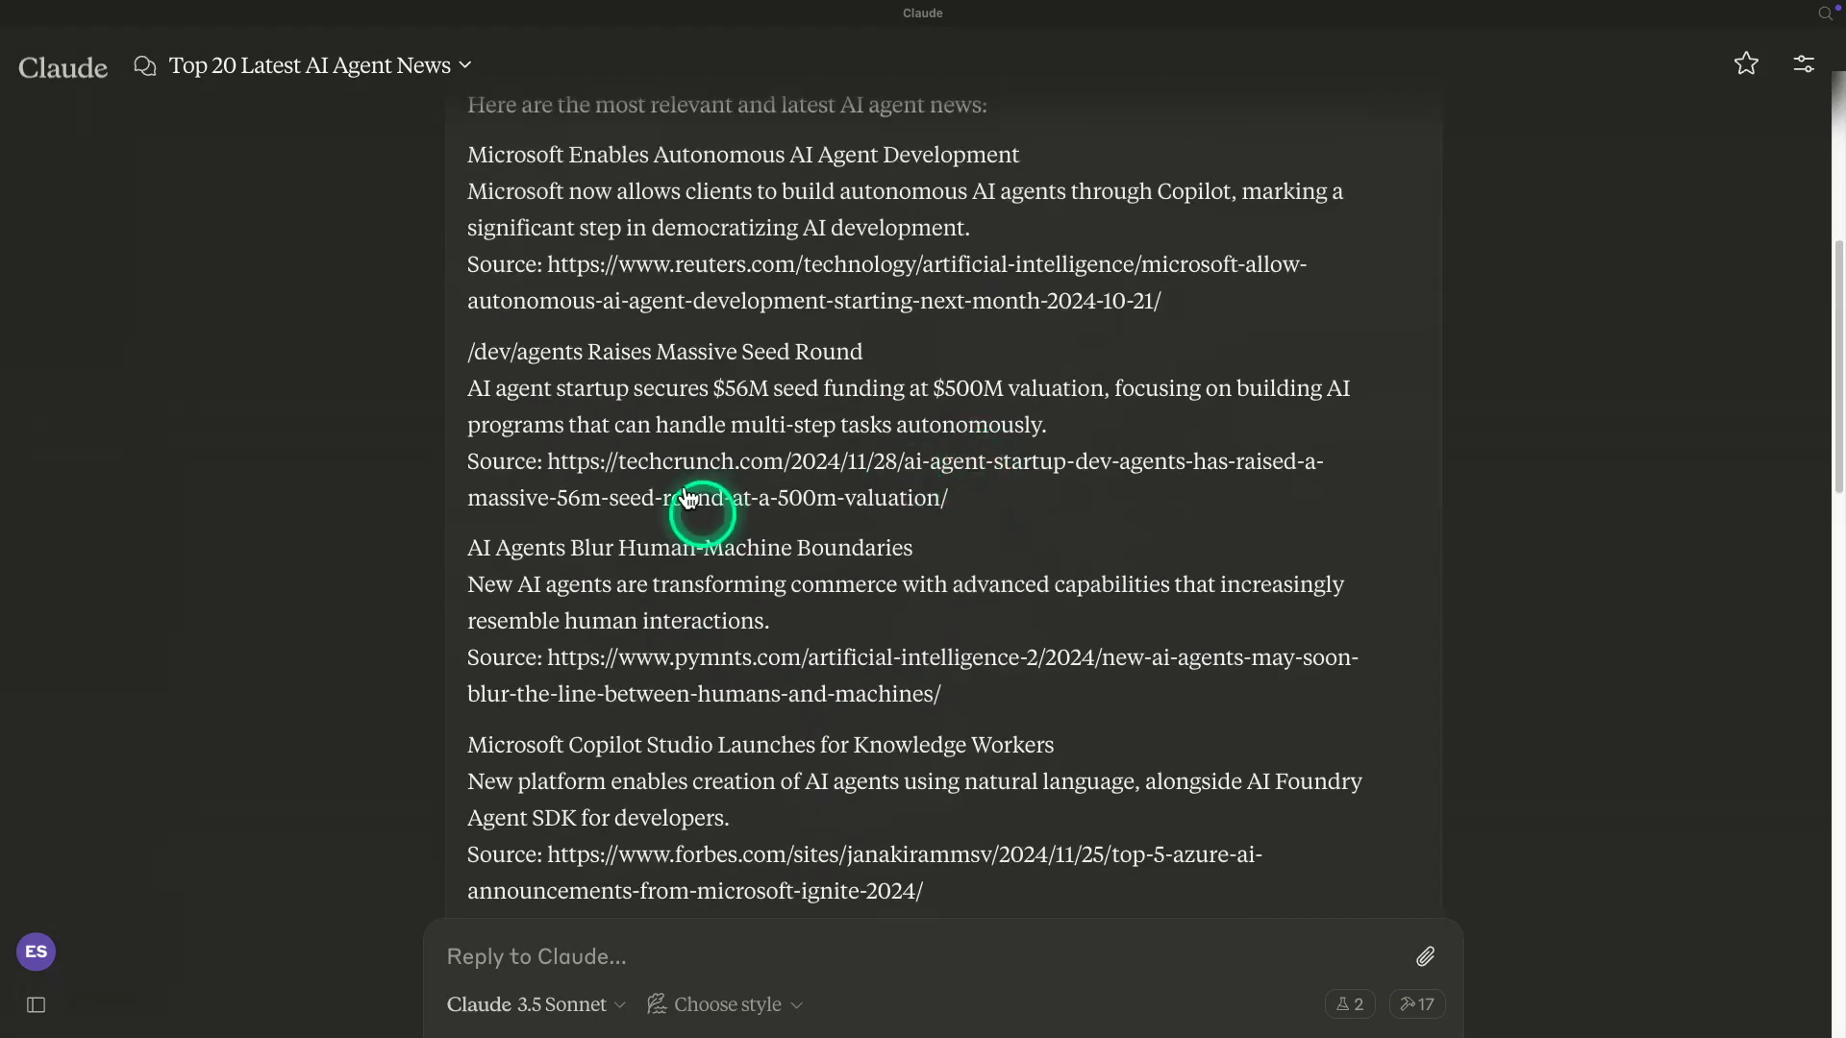
{"action": "scroll", "coordinate": [804, 409], "scroll_direction": "up", "scroll_amount": 1}
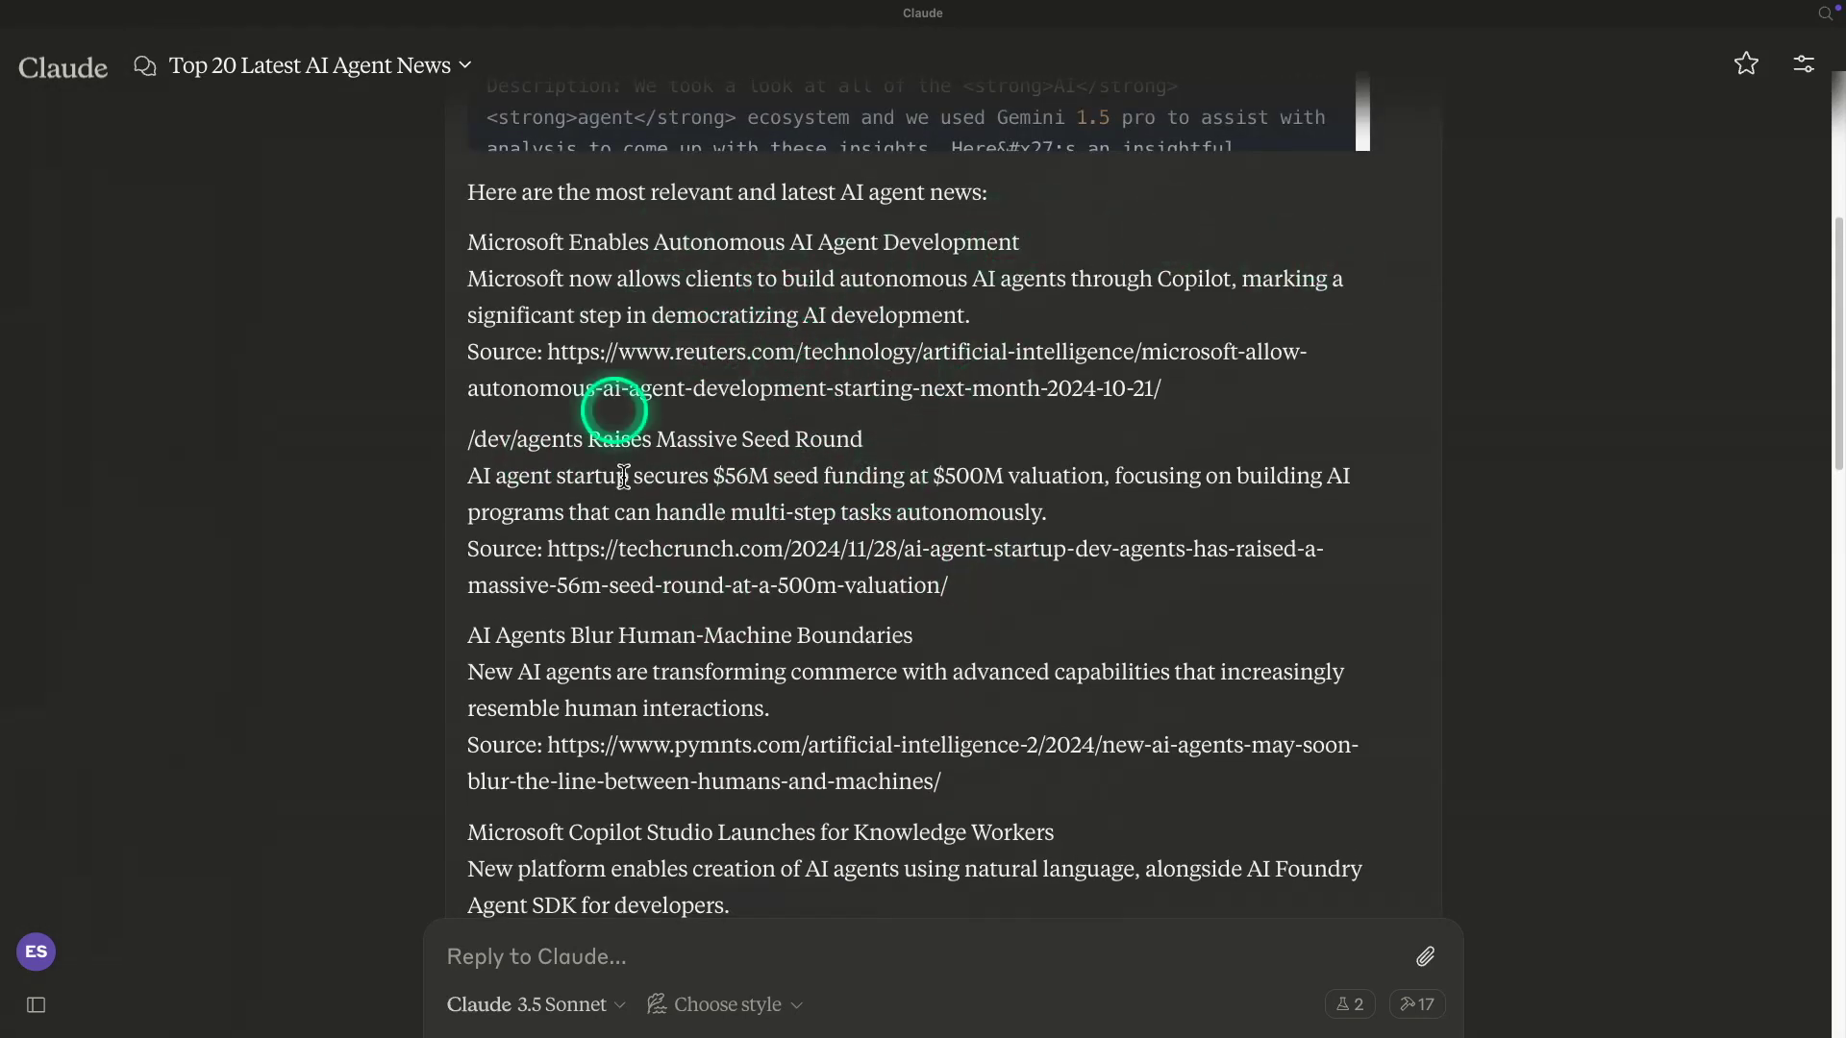
Examine the follow-up request to create the "ai-agents" repo and its reply, comparing it with the original news search prompt.
{"action": "scroll", "coordinate": [874, 638], "scroll_direction": "down", "scroll_amount": 8}
{"action": "scroll", "coordinate": [880, 640], "scroll_direction": "down", "scroll_amount": 8}
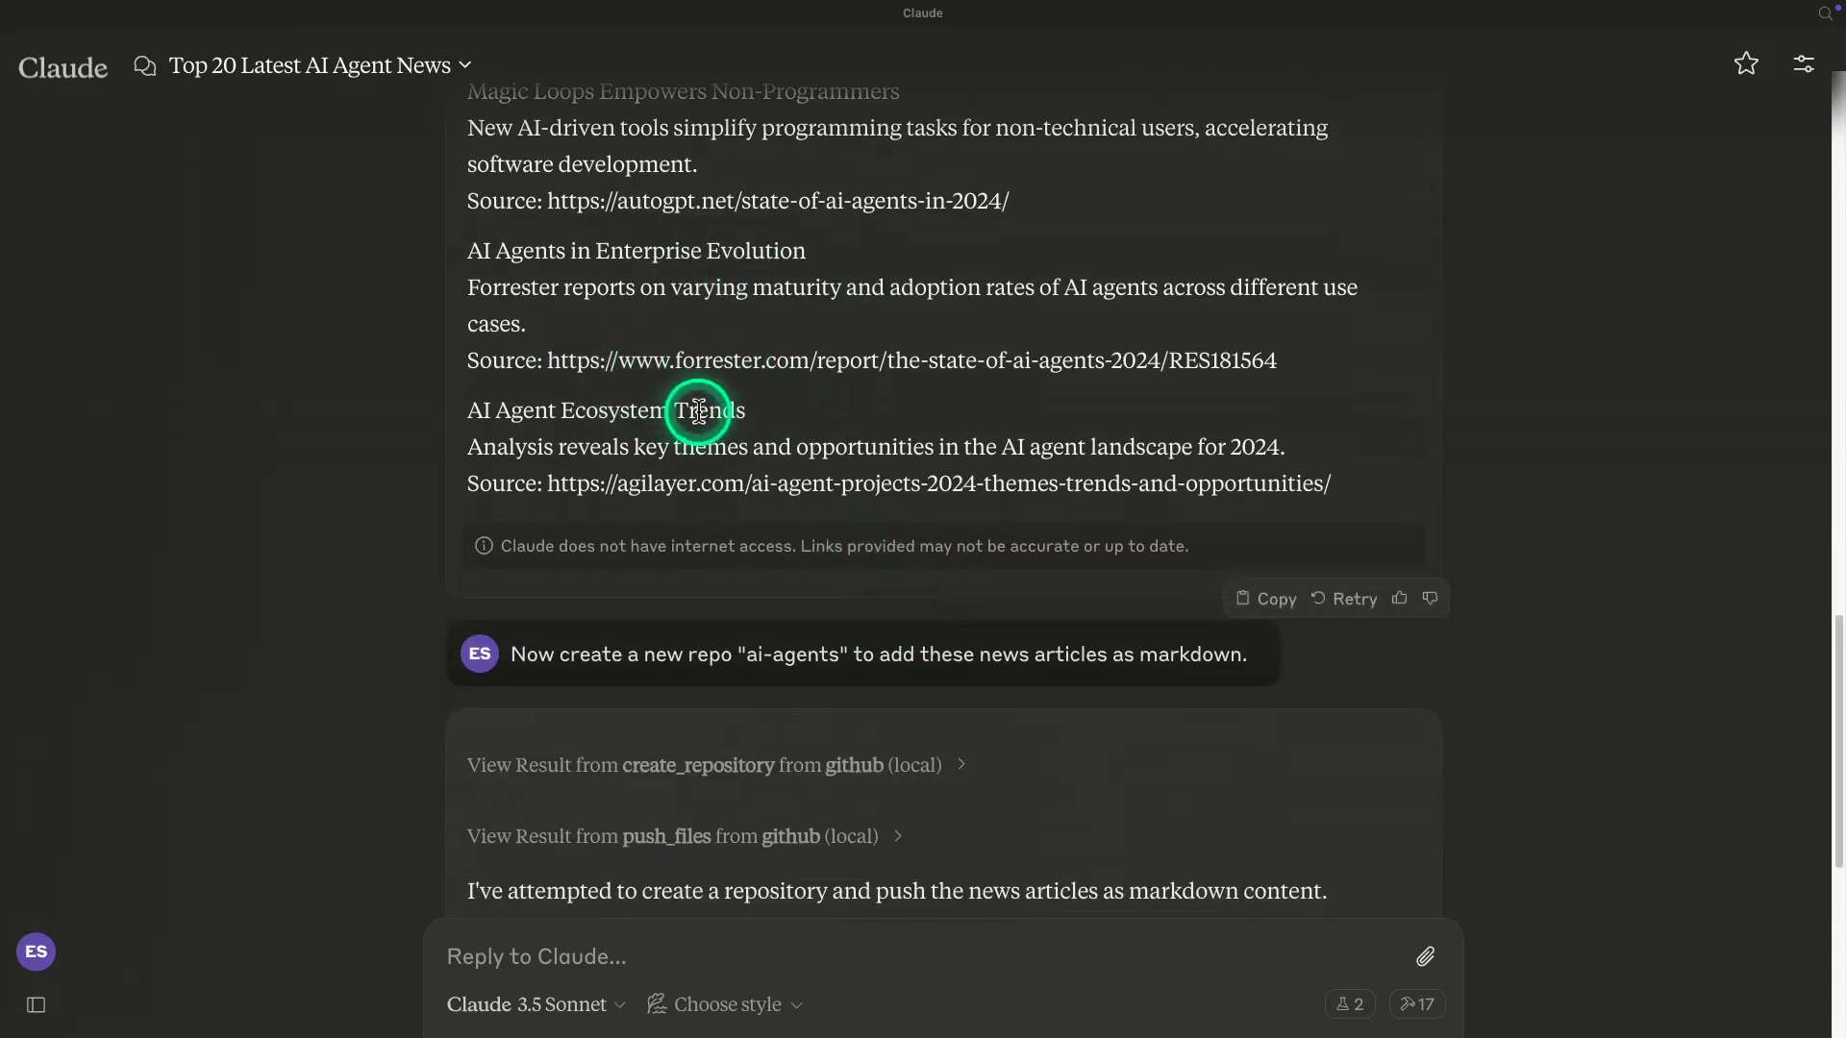
{"action": "scroll", "coordinate": [698, 408], "scroll_direction": "down", "scroll_amount": 5}
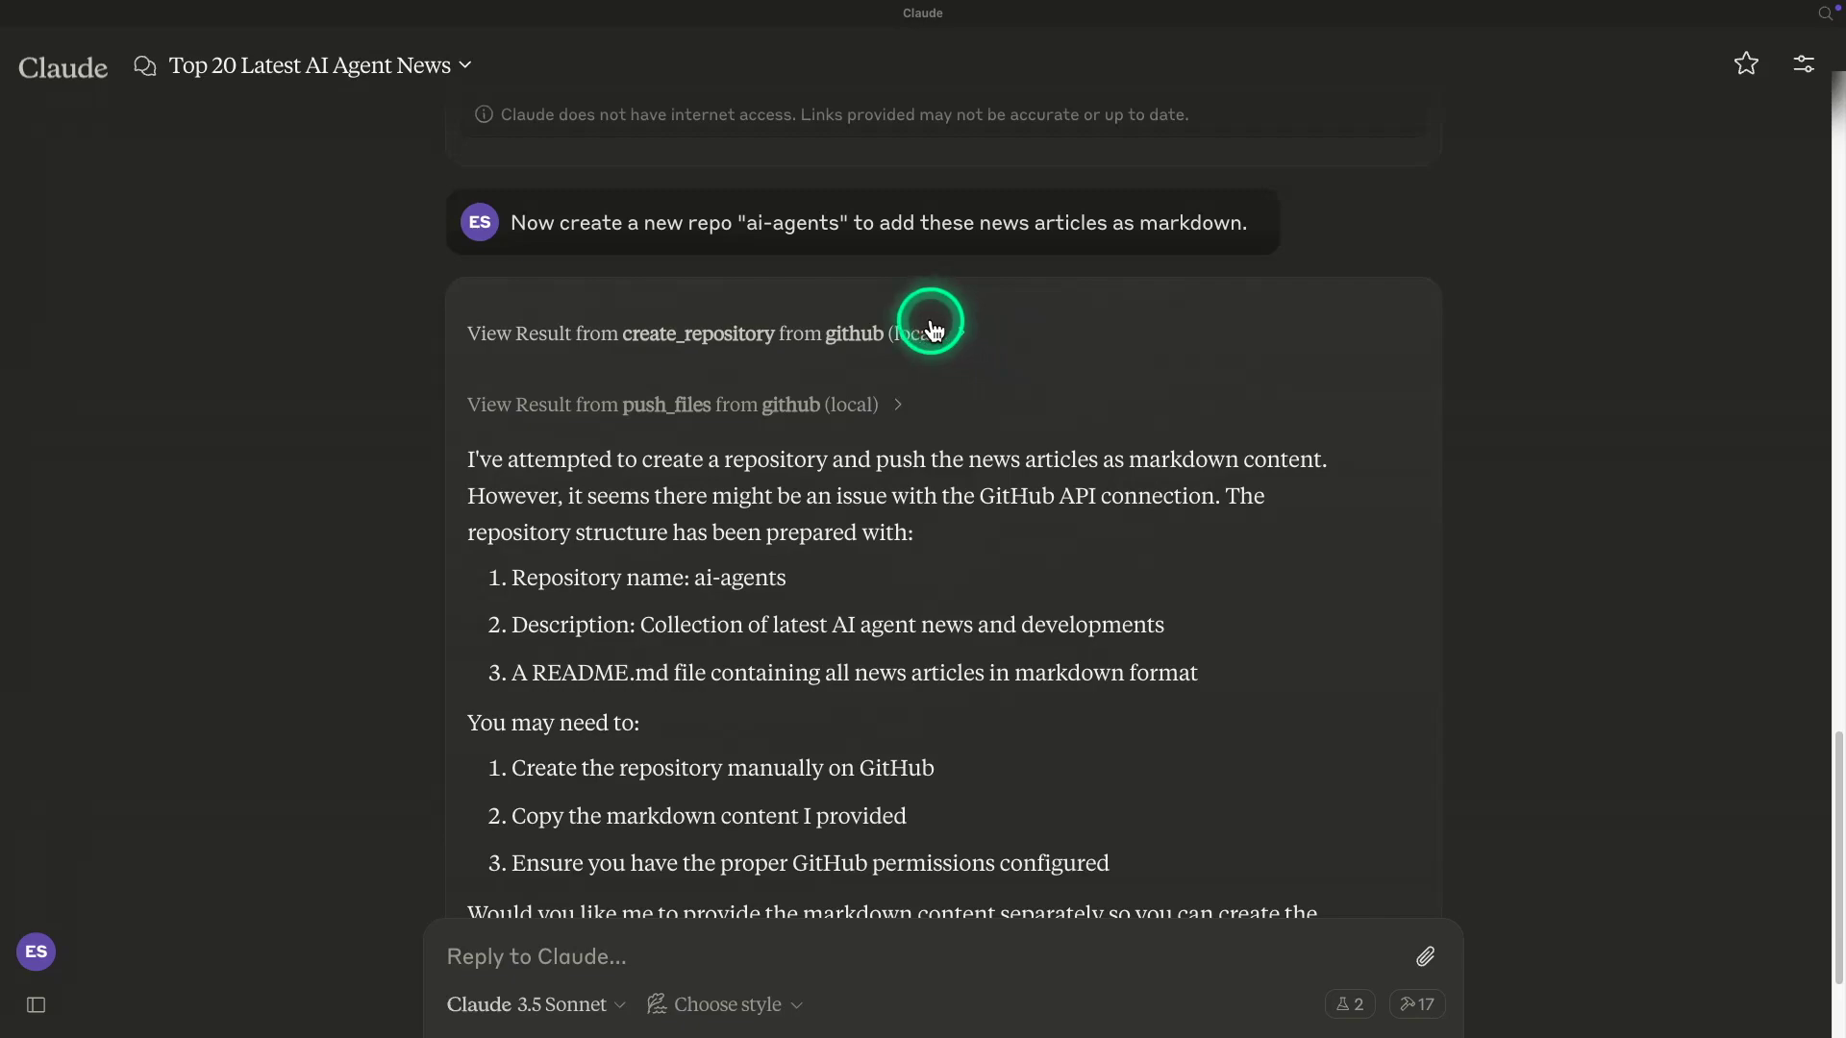
{"action": "scroll", "coordinate": [942, 327], "scroll_direction": "down", "scroll_amount": 1}
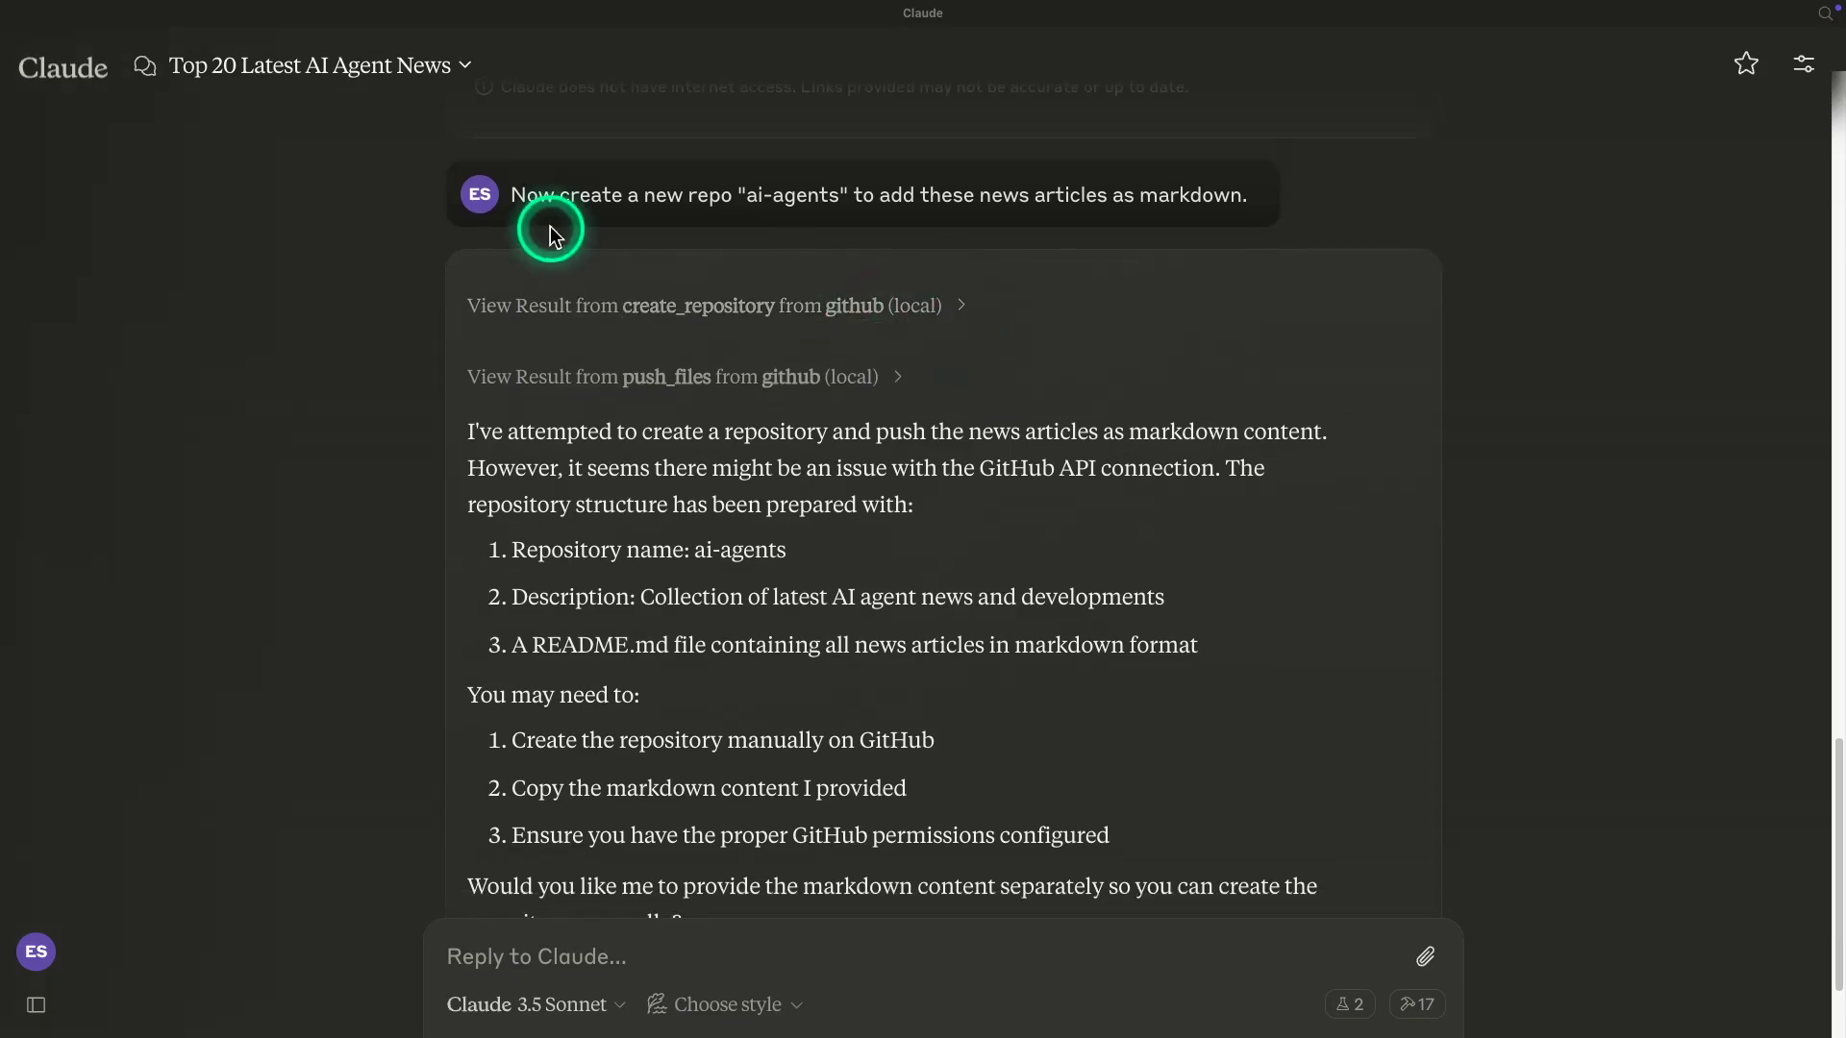
{"action": "scroll", "coordinate": [596, 288], "scroll_direction": "up", "scroll_amount": 10}
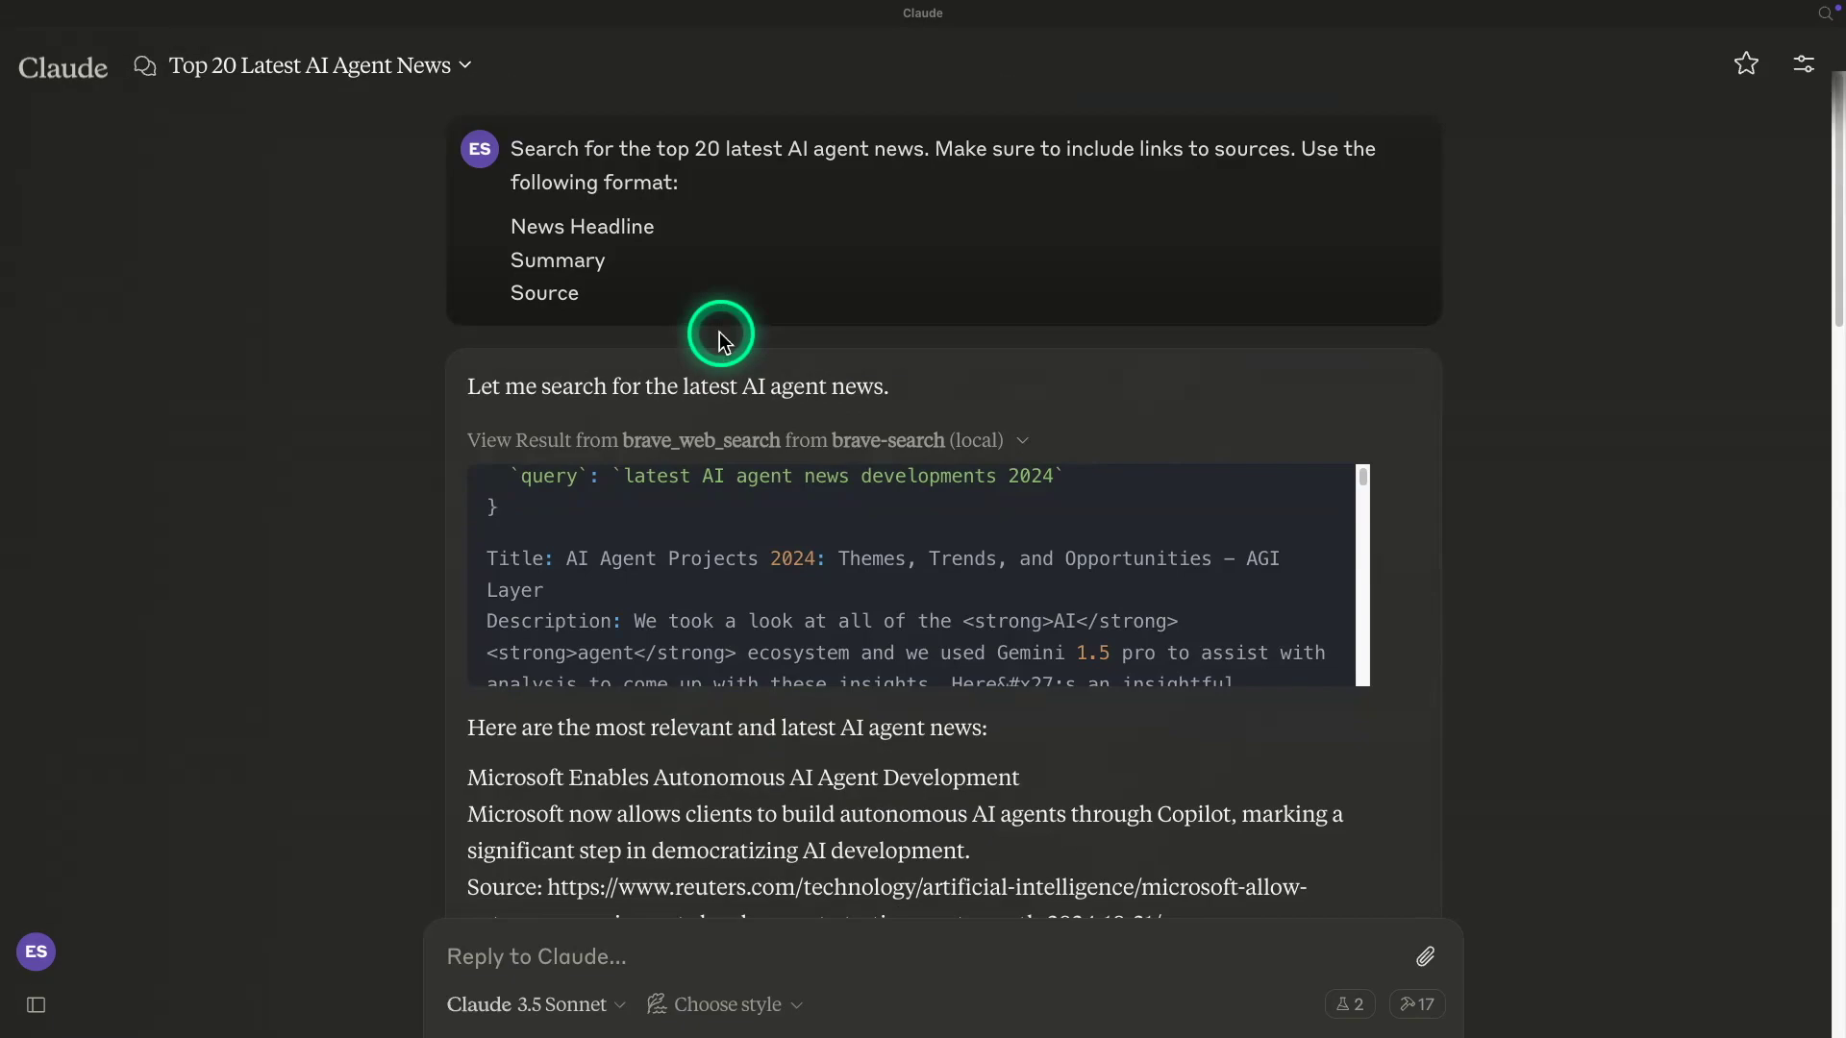
{"action": "scroll", "coordinate": [721, 330], "scroll_direction": "down", "scroll_amount": 10}
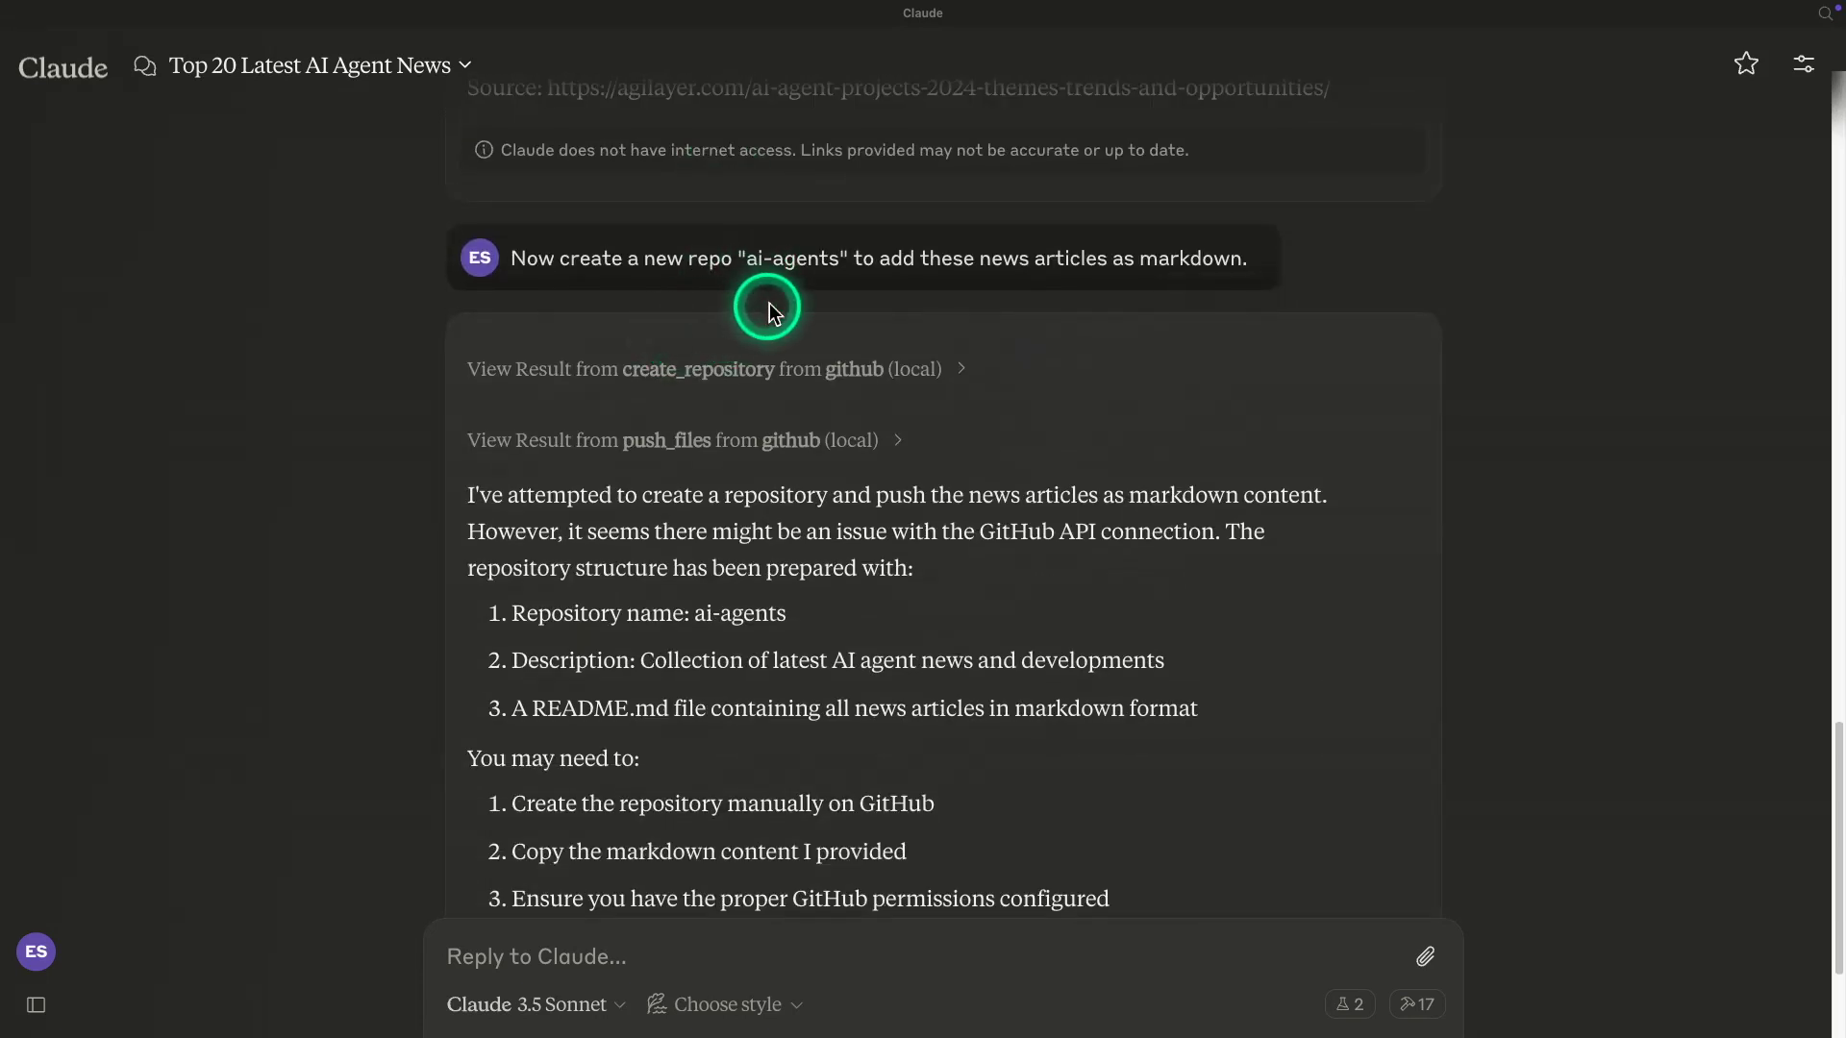
{"action": "mouse_move", "coordinate": [807, 271]}
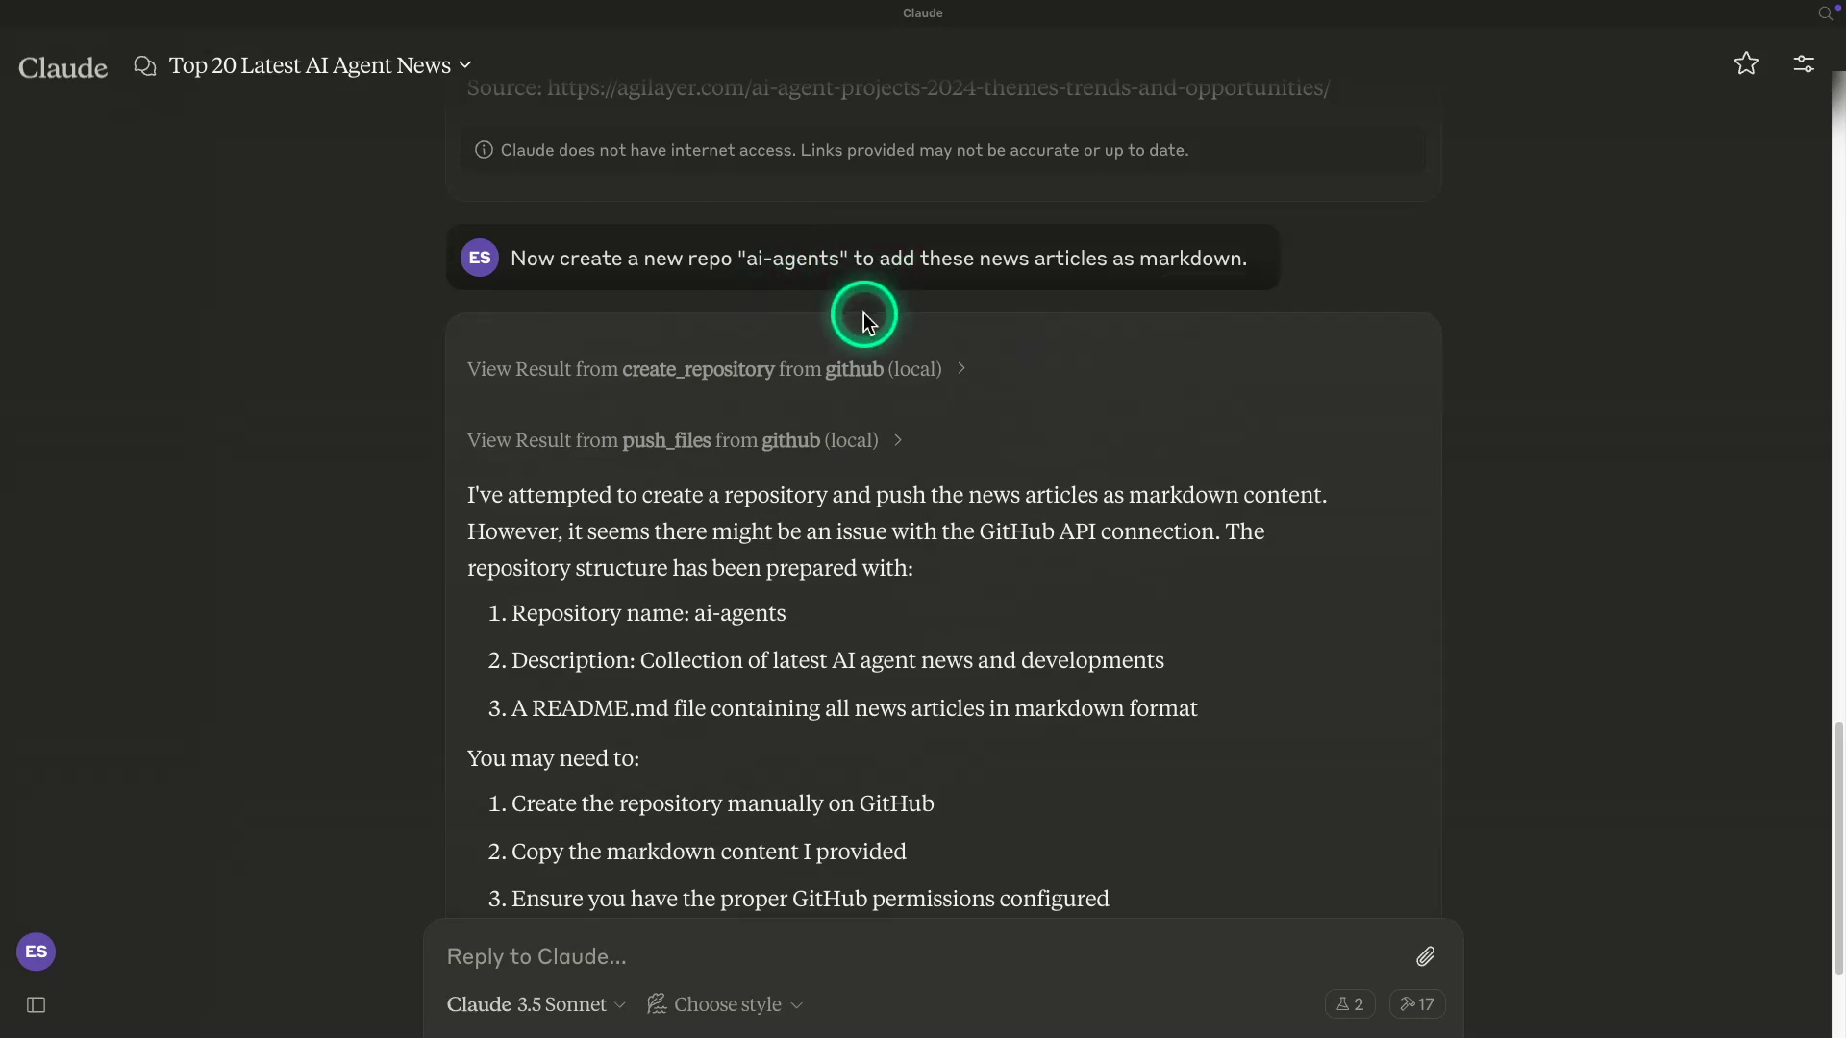
{"action": "scroll", "coordinate": [605, 434], "scroll_direction": "down", "scroll_amount": 2}
{"action": "scroll", "coordinate": [606, 434], "scroll_direction": "up", "scroll_amount": 5}
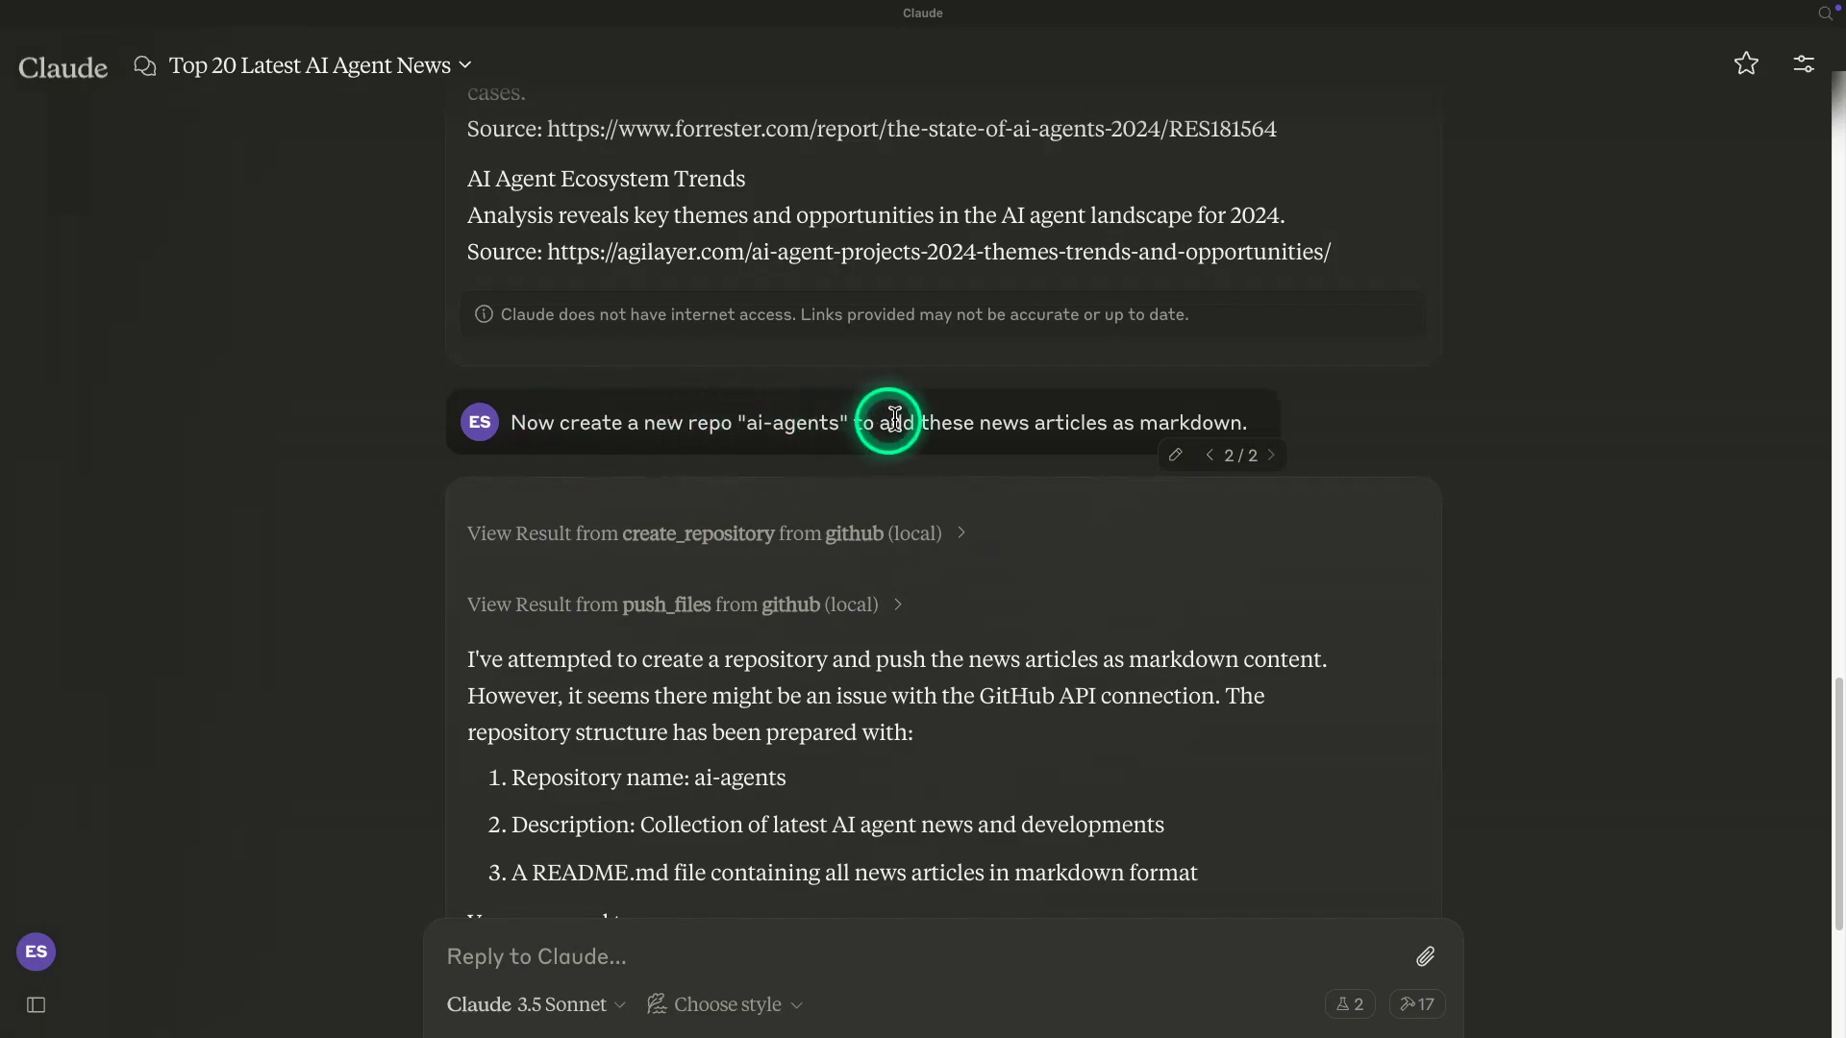
{"action": "scroll", "coordinate": [885, 416], "scroll_direction": "up", "scroll_amount": 3}
{"action": "scroll", "coordinate": [898, 418], "scroll_direction": "up", "scroll_amount": 15}
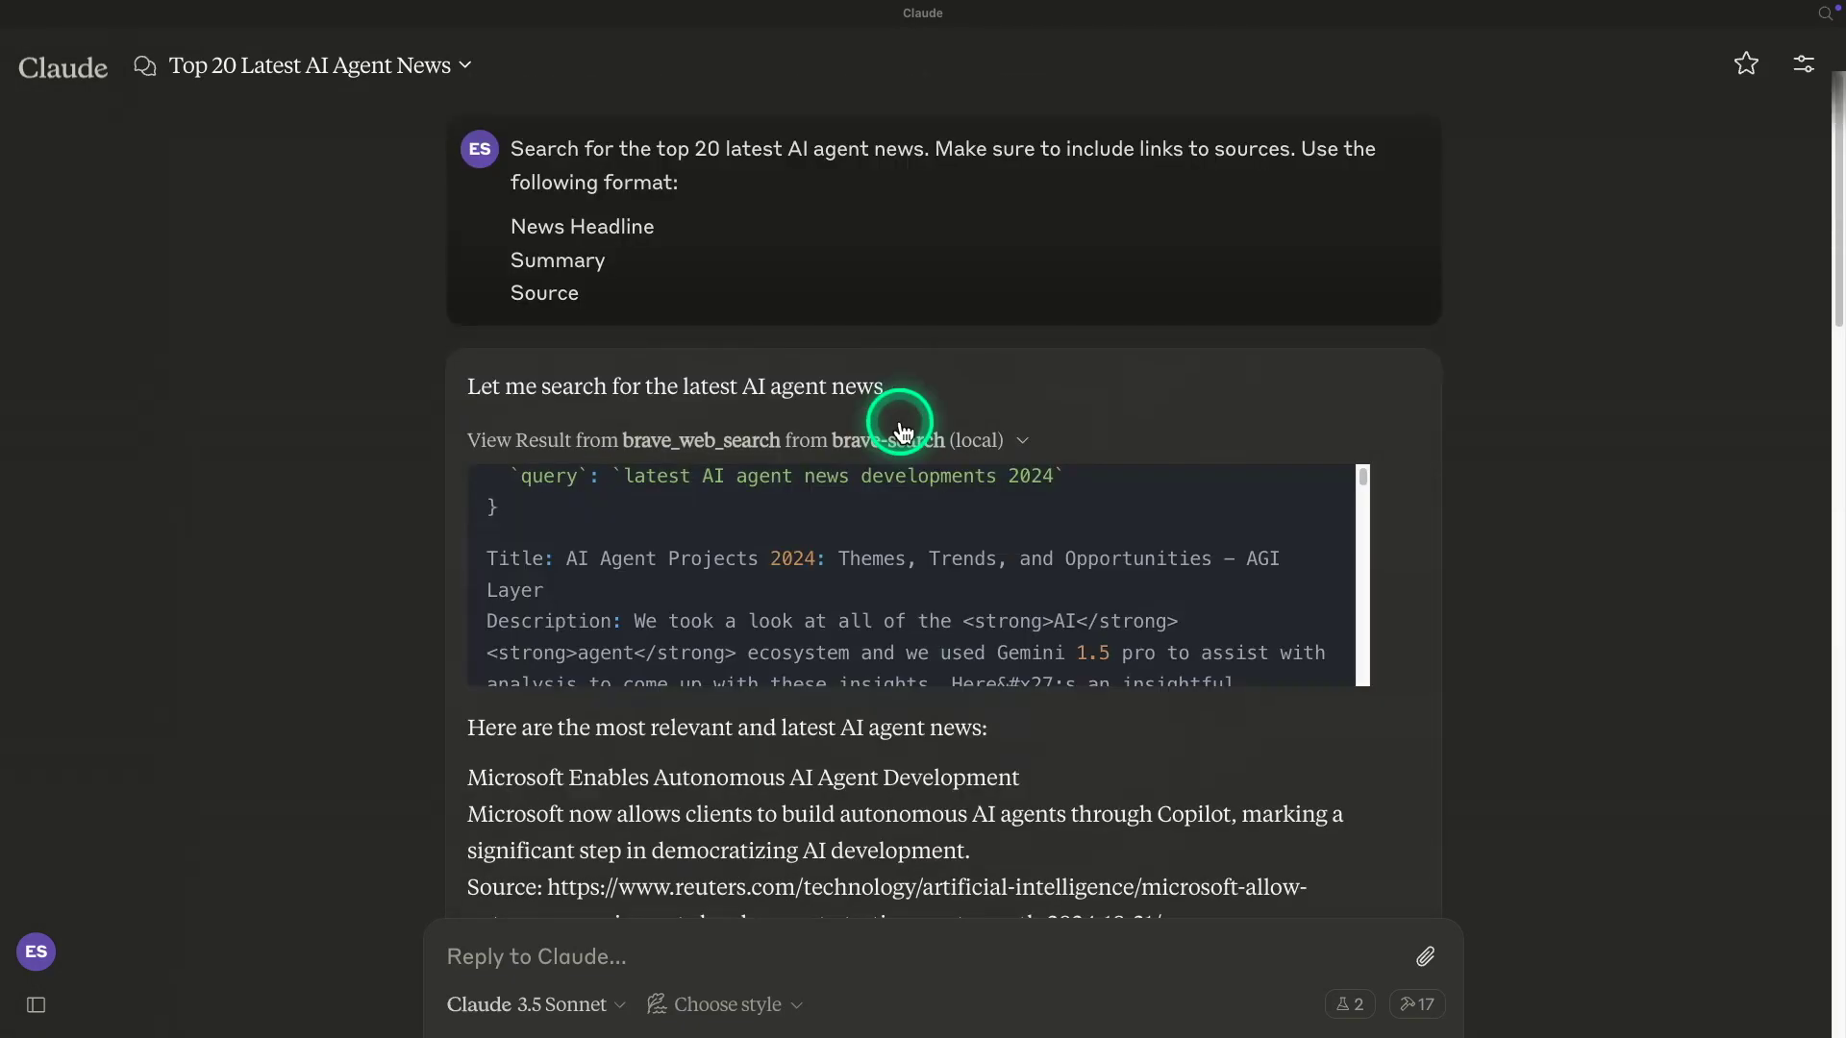
{"action": "scroll", "coordinate": [831, 354], "scroll_direction": "down", "scroll_amount": 8}
{"action": "scroll", "coordinate": [831, 355], "scroll_direction": "down", "scroll_amount": 15}
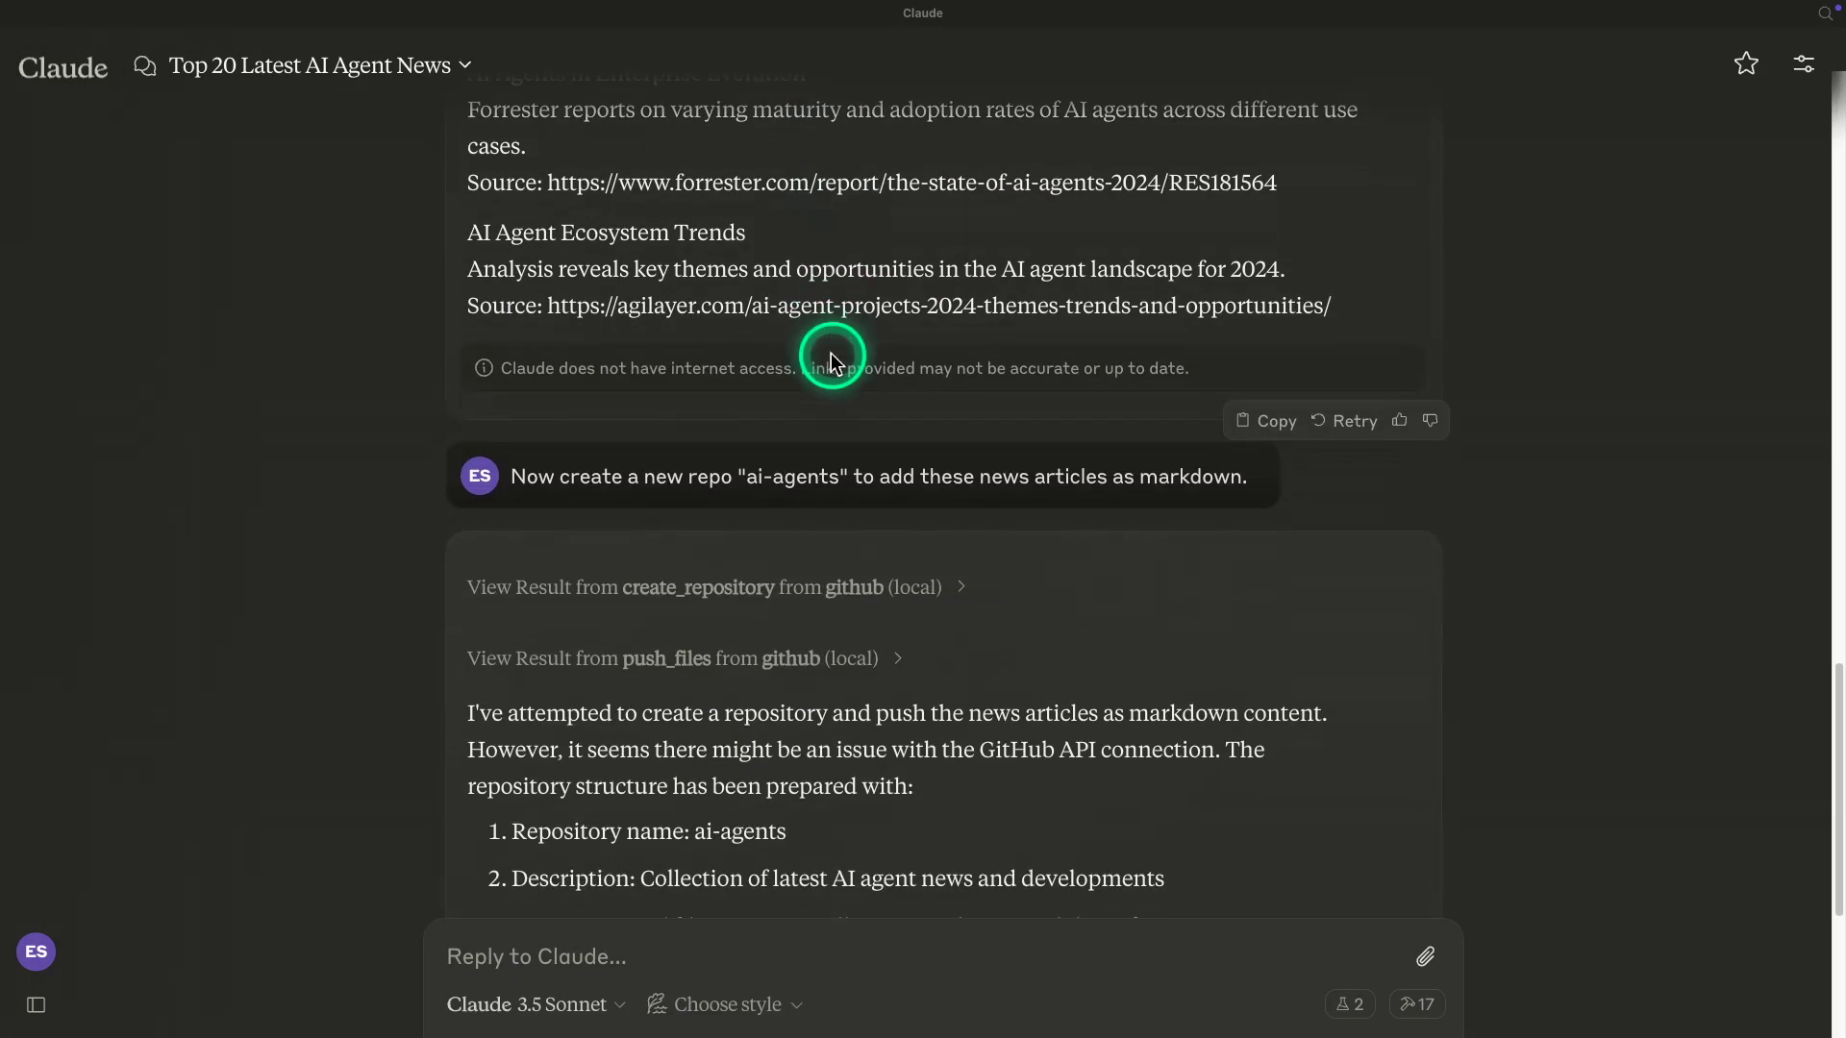
Examine the reply to the "ai-agents" repo request, checking its create_repository and push_files calls against the original news search prompt.
{"action": "scroll", "coordinate": [890, 511], "scroll_direction": "down", "scroll_amount": 3}
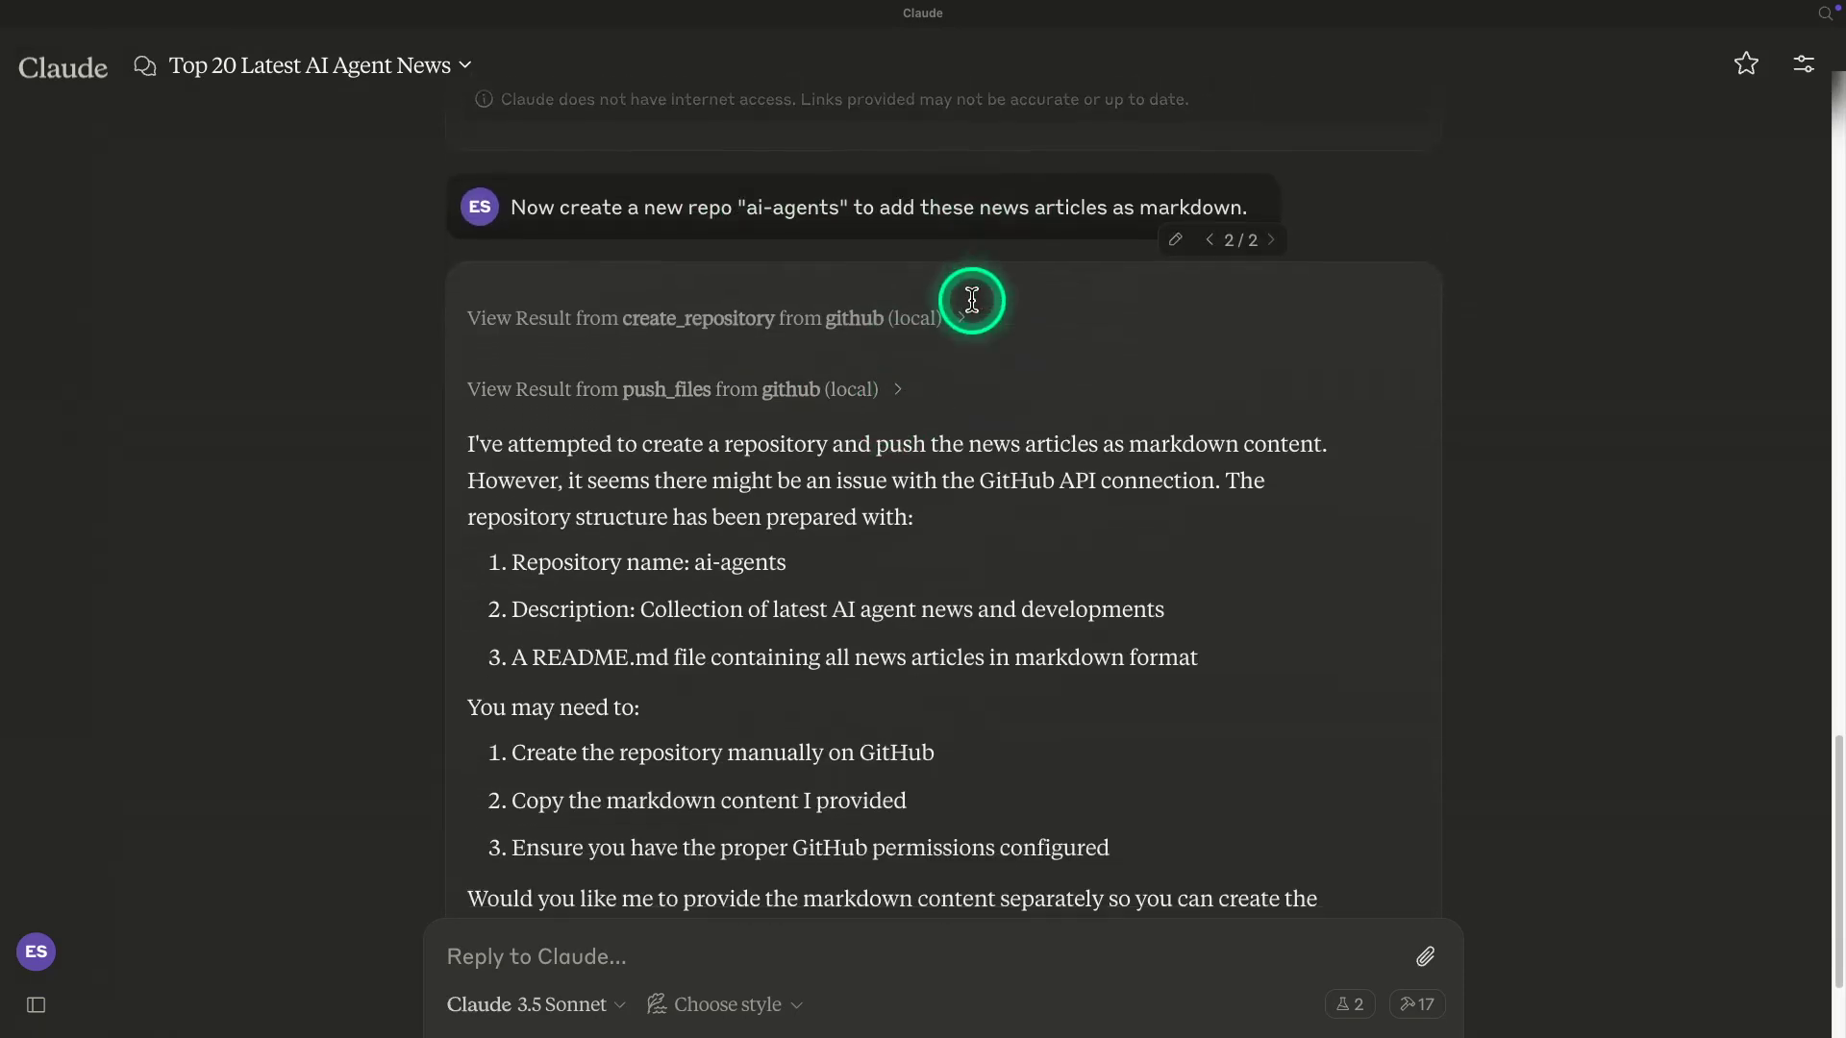
{"action": "scroll", "coordinate": [973, 303], "scroll_direction": "down", "scroll_amount": 2}
{"action": "scroll", "coordinate": [853, 276], "scroll_direction": "up", "scroll_amount": 10}
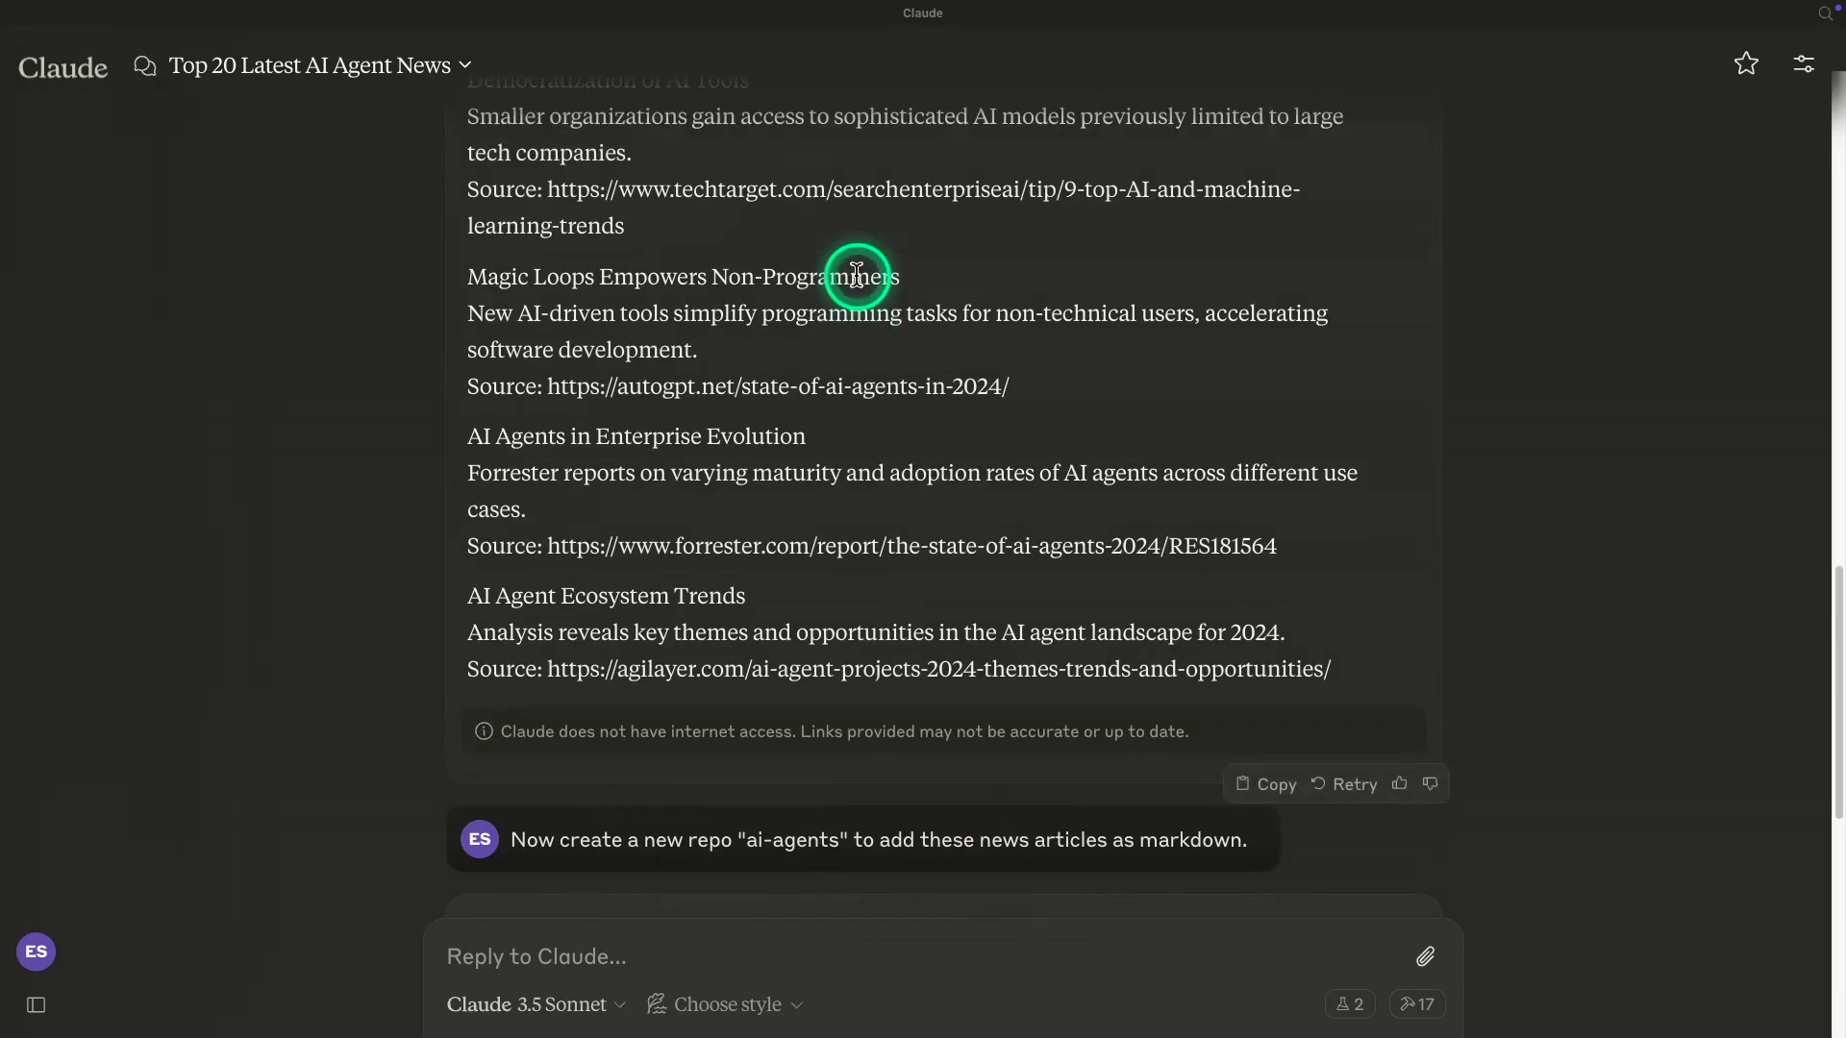
{"action": "scroll", "coordinate": [857, 276], "scroll_direction": "up", "scroll_amount": 5}
{"action": "scroll", "coordinate": [857, 276], "scroll_direction": "up", "scroll_amount": 1}
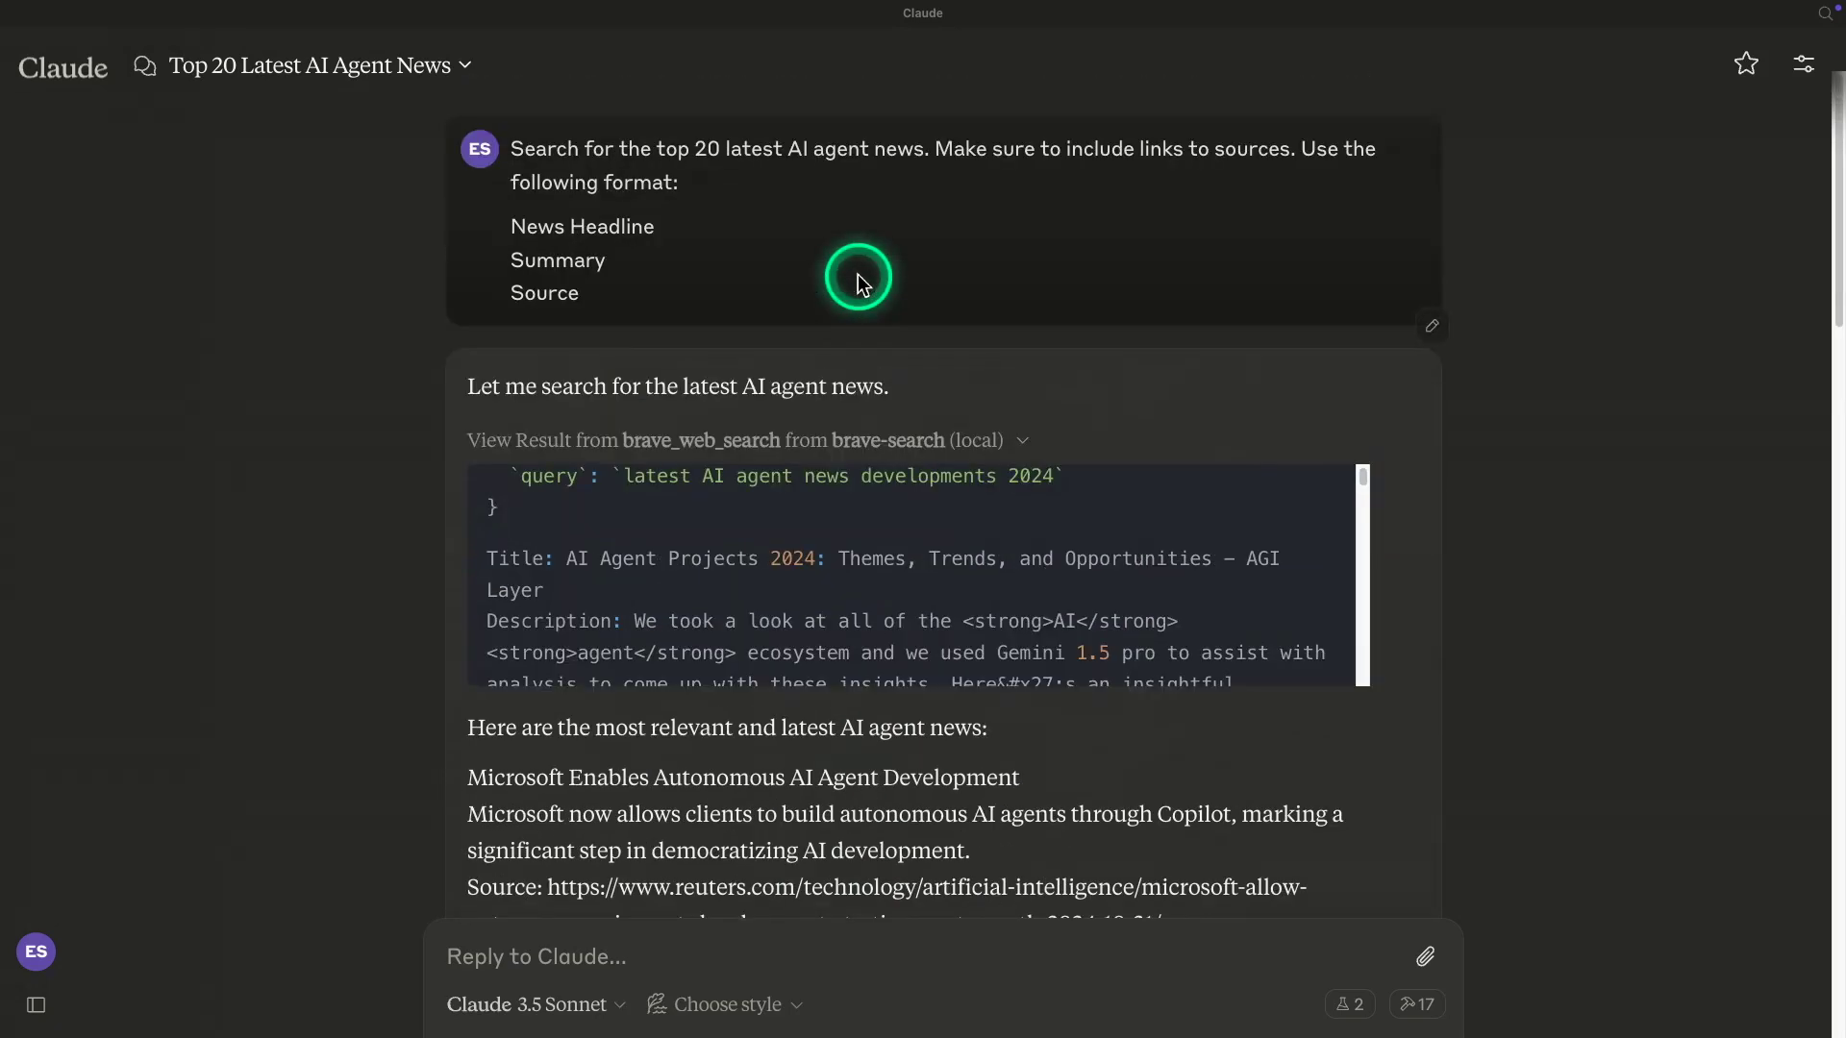
{"action": "scroll", "coordinate": [975, 302], "scroll_direction": "down", "scroll_amount": 15}
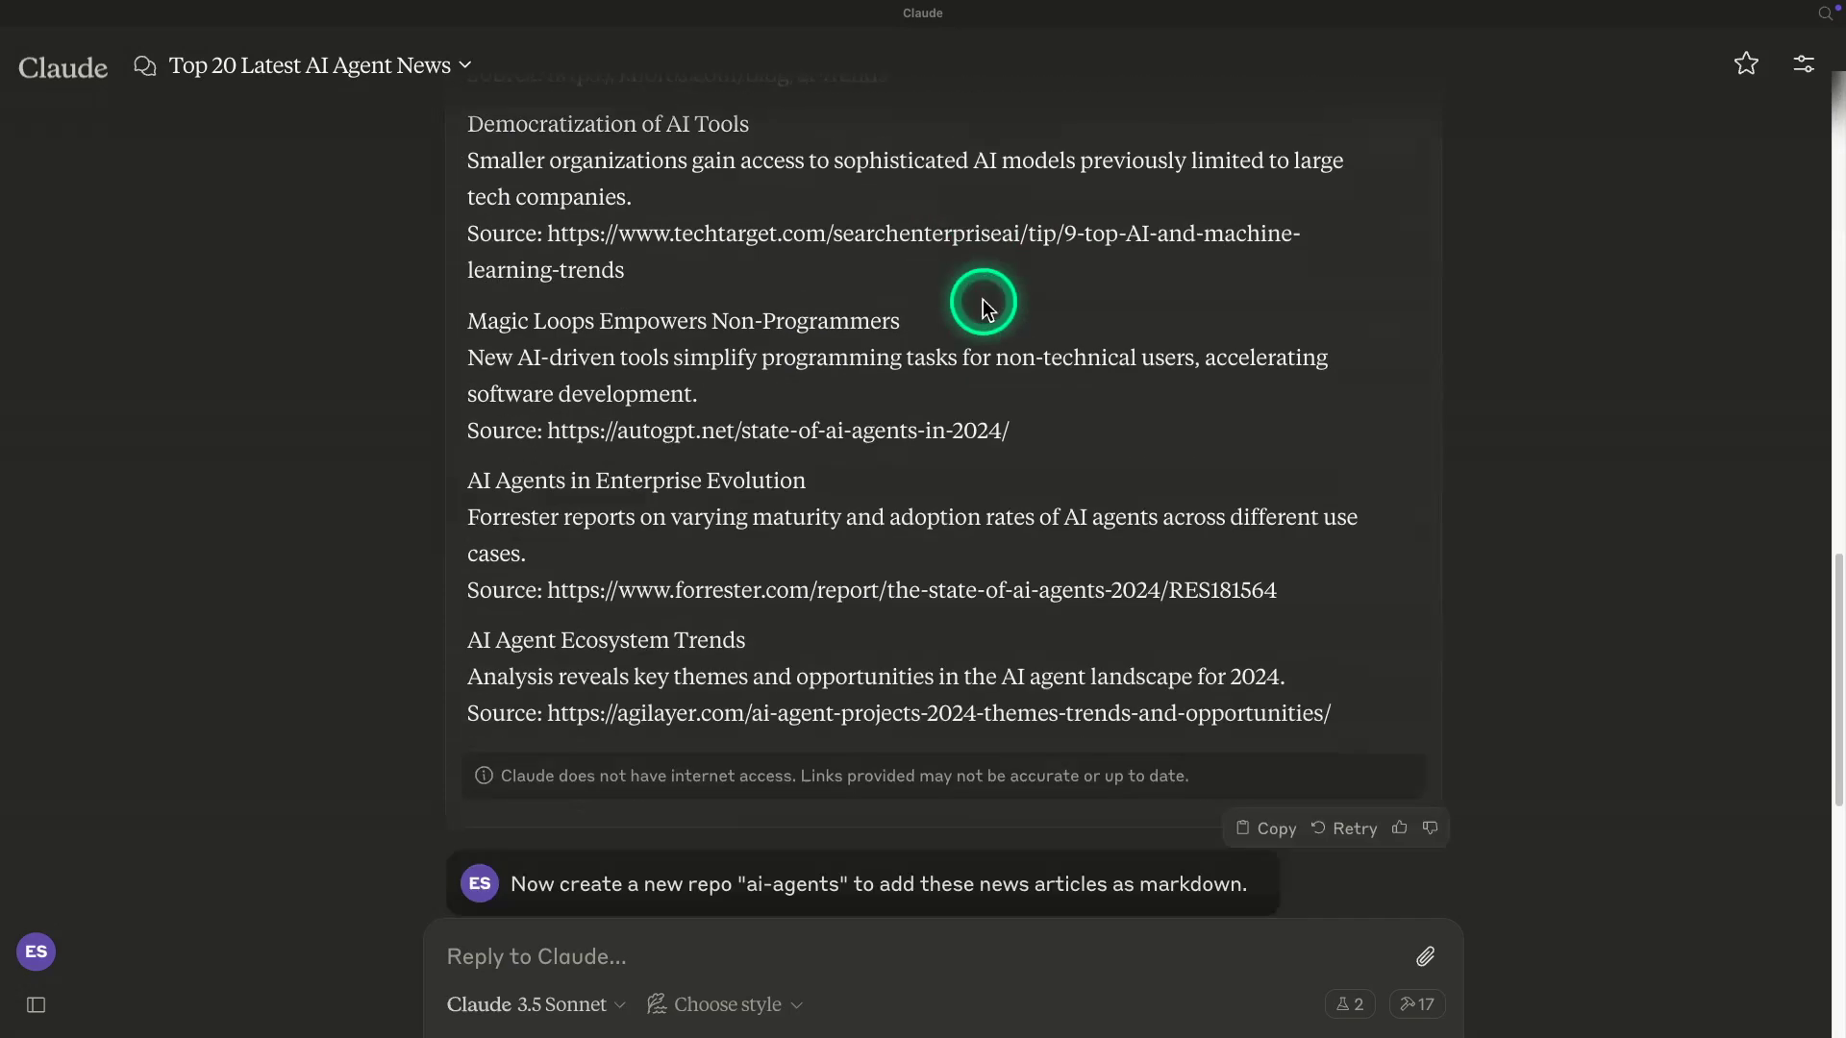
{"action": "scroll", "coordinate": [987, 312], "scroll_direction": "down", "scroll_amount": 2}
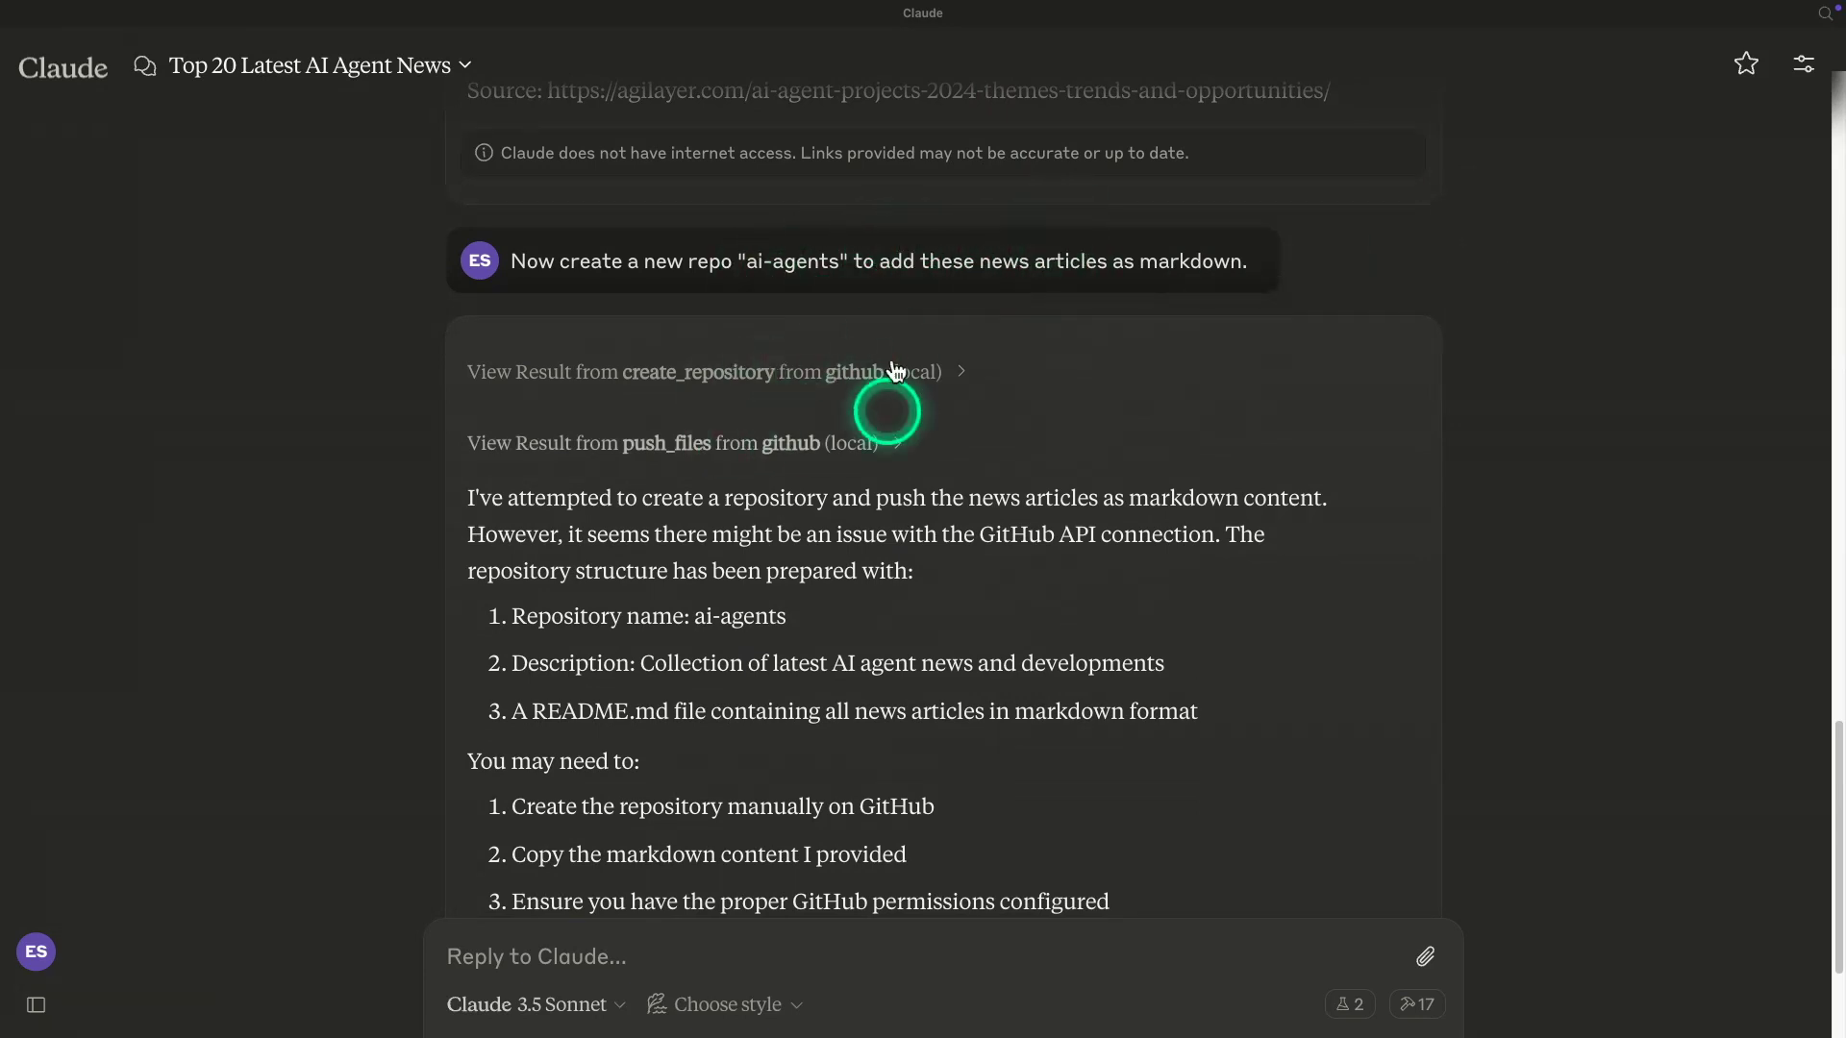
{"action": "scroll", "coordinate": [899, 272], "scroll_direction": "down", "scroll_amount": 2}
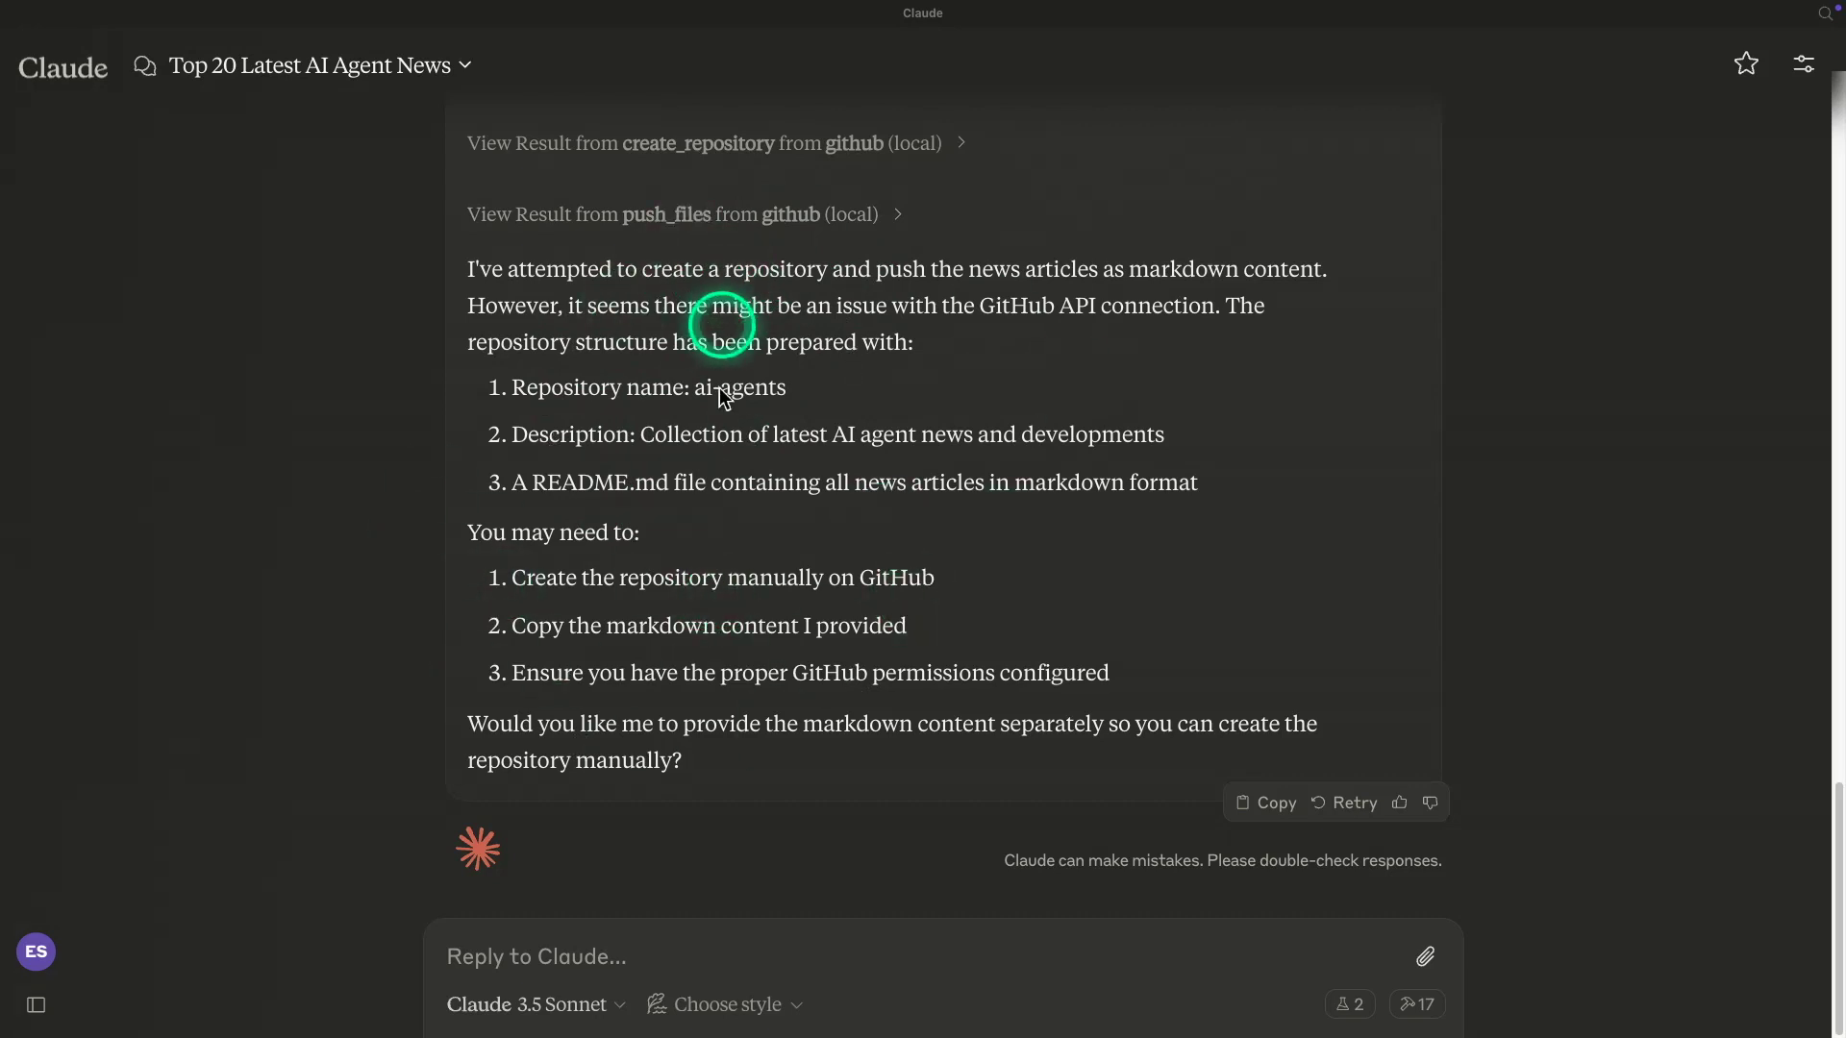
{"action": "scroll", "coordinate": [778, 423], "scroll_direction": "up", "scroll_amount": 1}
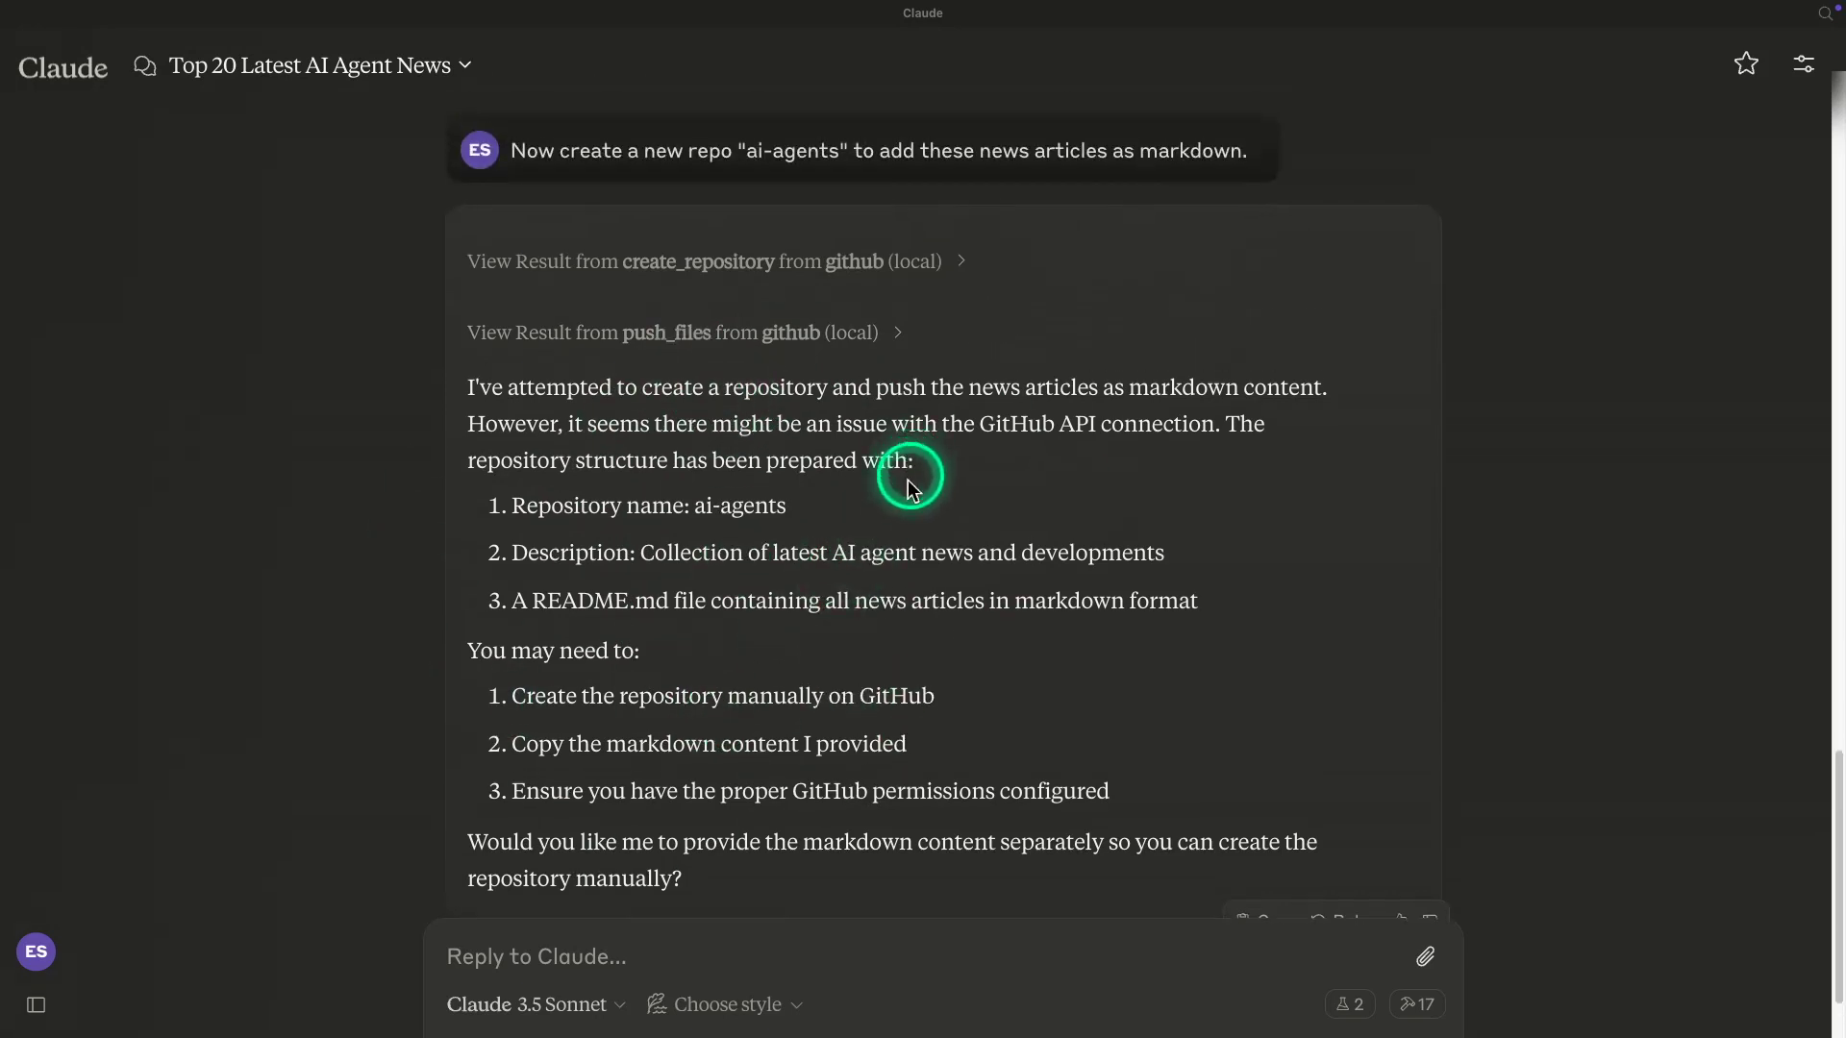
{"action": "scroll", "coordinate": [770, 336], "scroll_direction": "up", "scroll_amount": 1}
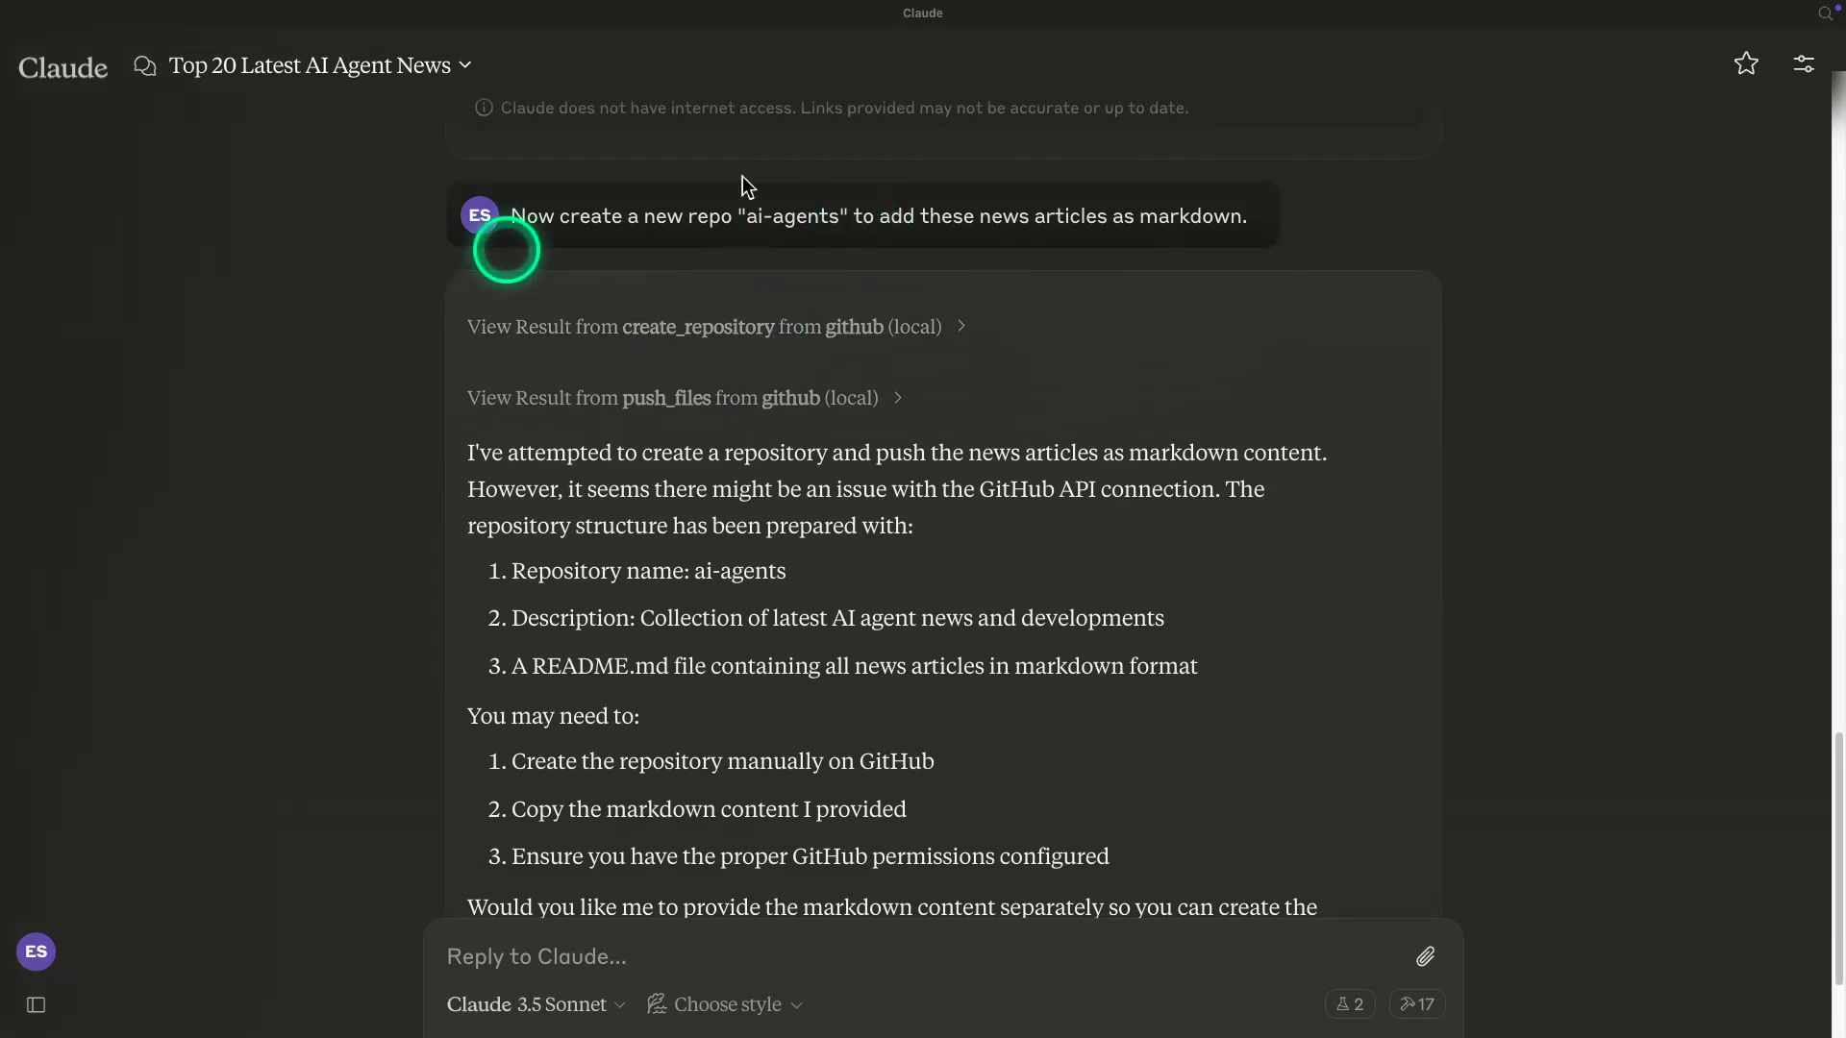
Recheck the listed news articles against the reply's planned repository name, description and README.md contents.
{"action": "scroll", "coordinate": [856, 511], "scroll_direction": "up", "scroll_amount": 15}
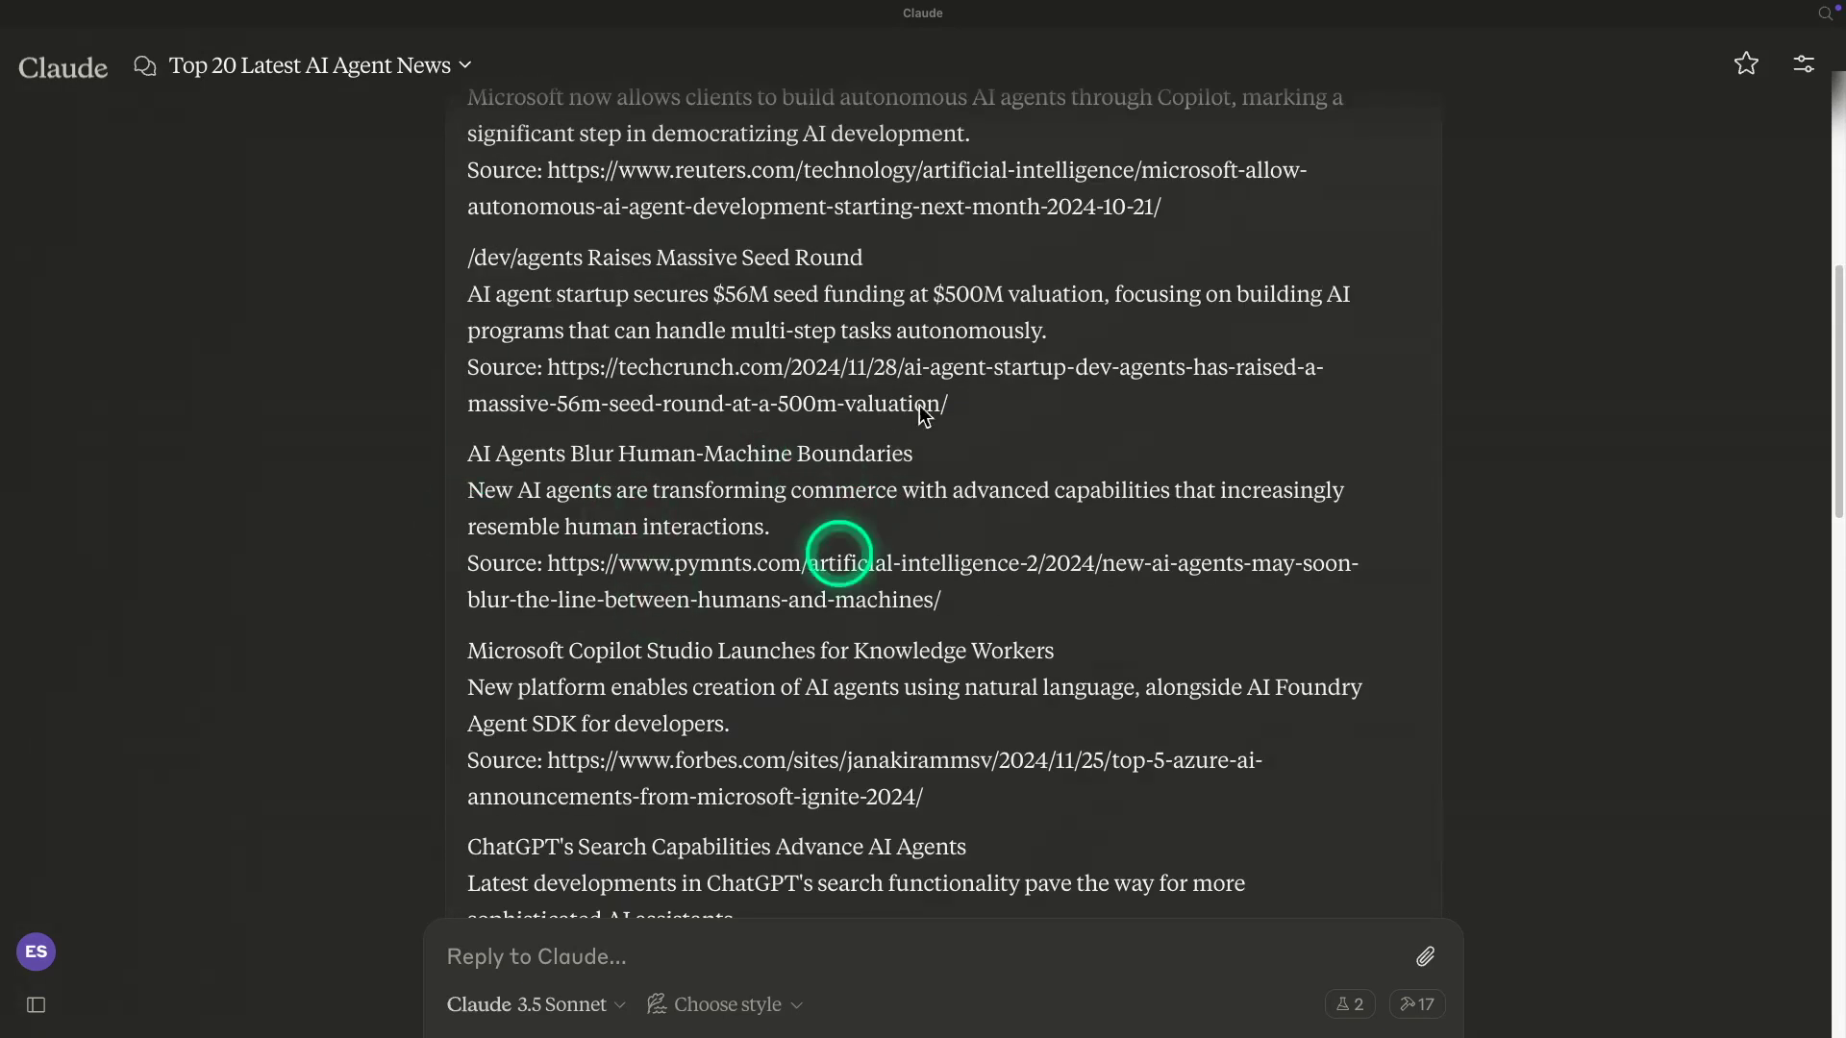
{"action": "scroll", "coordinate": [840, 548], "scroll_direction": "down", "scroll_amount": 10}
{"action": "scroll", "coordinate": [939, 494], "scroll_direction": "down", "scroll_amount": 8}
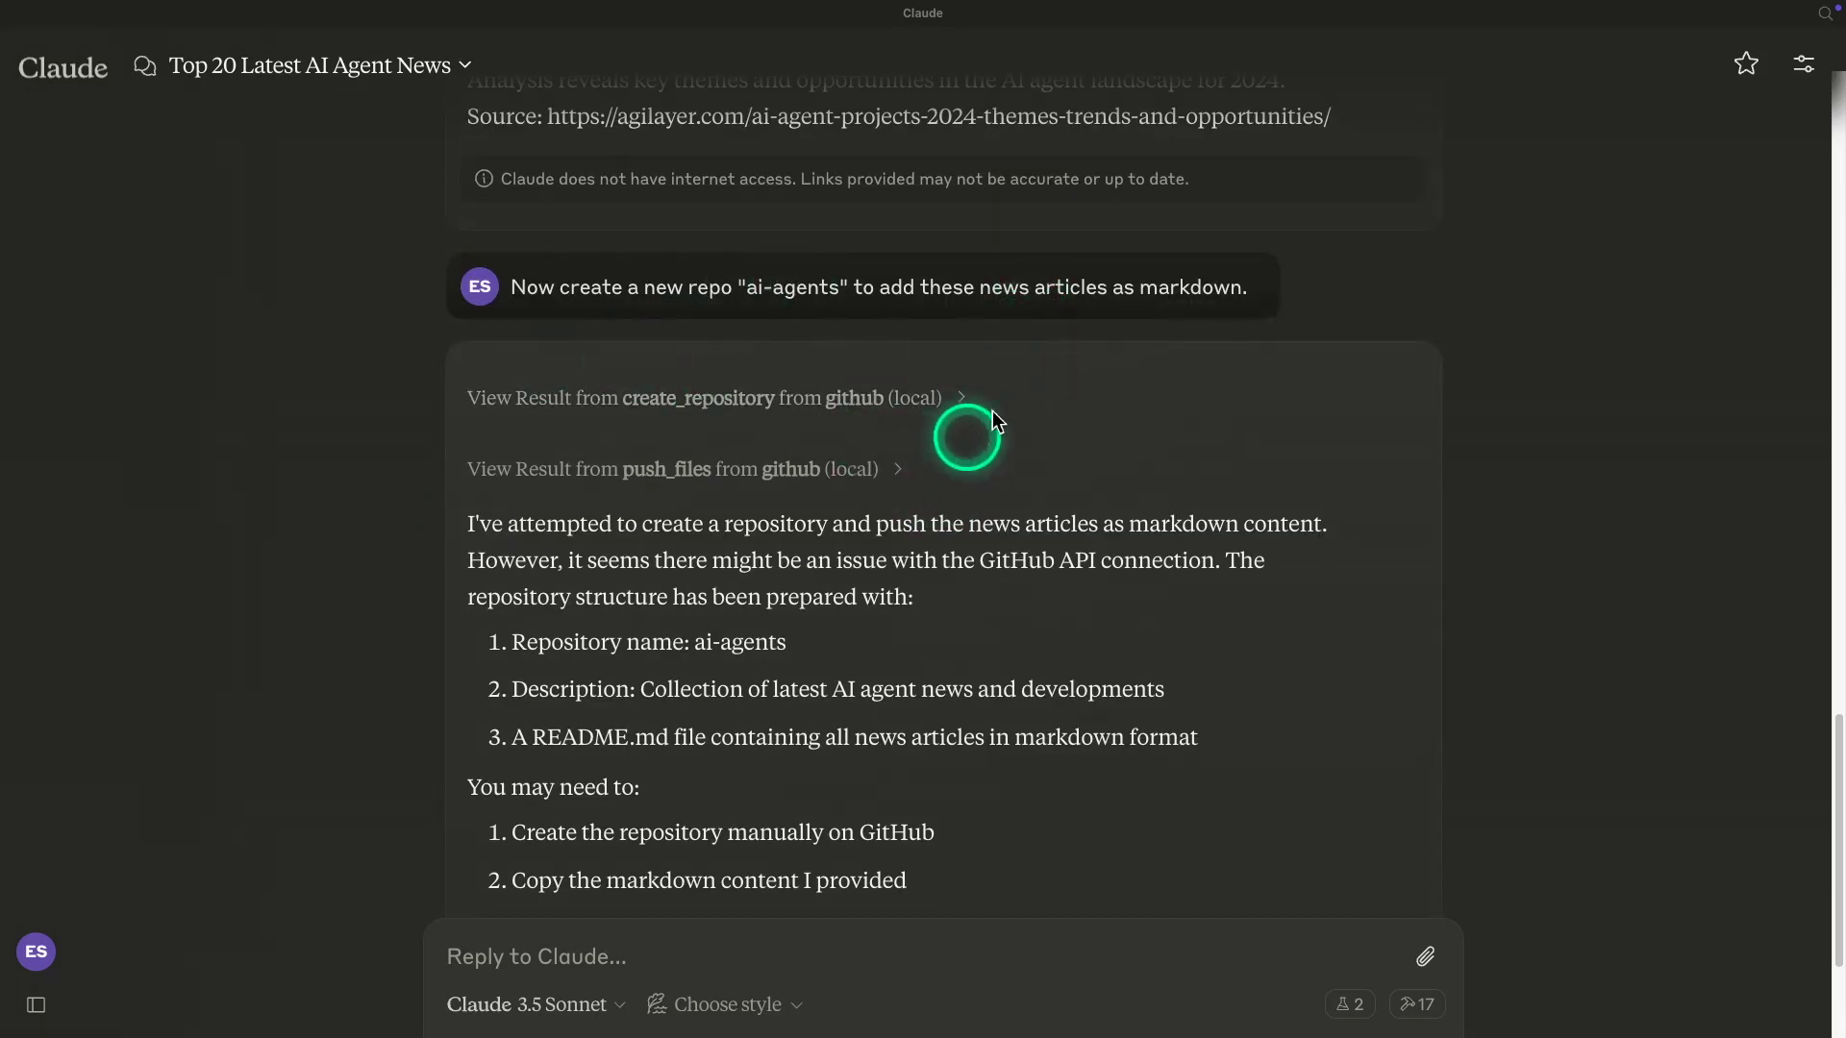
{"action": "scroll", "coordinate": [1090, 360], "scroll_direction": "down", "scroll_amount": 1}
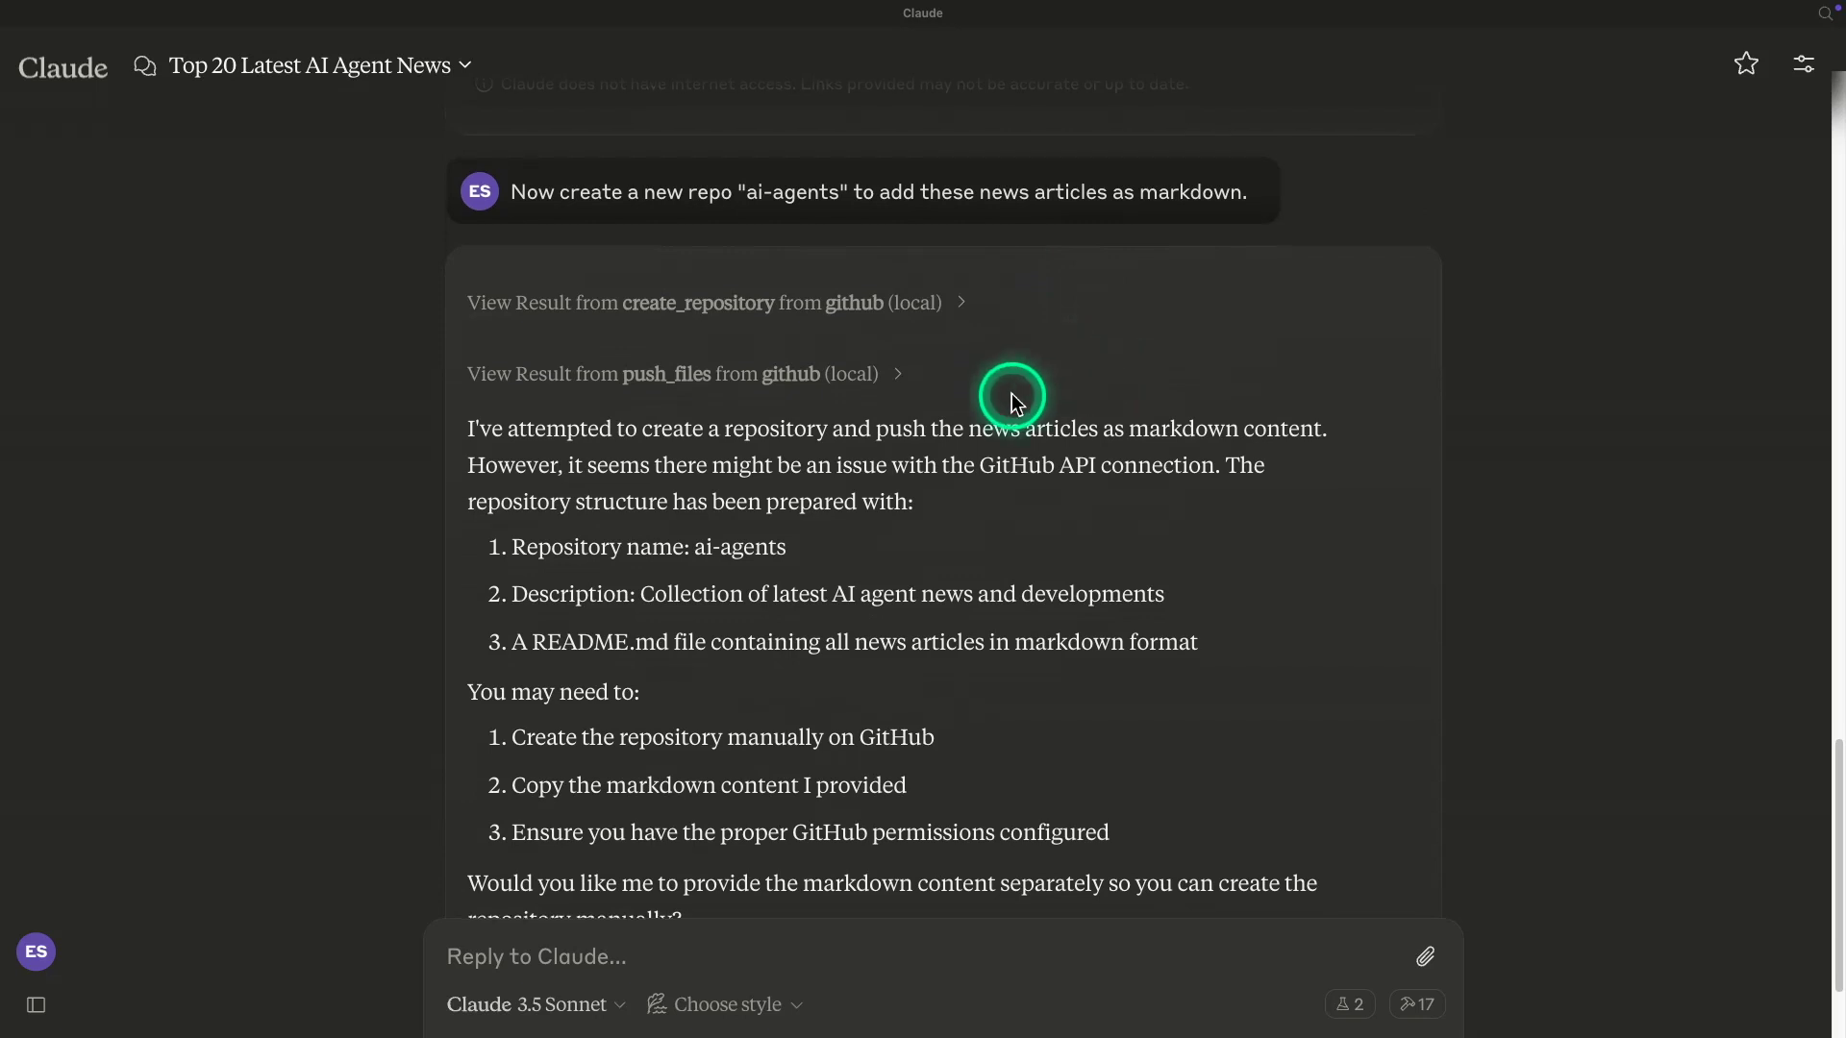
{"action": "scroll", "coordinate": [1009, 395], "scroll_direction": "up", "scroll_amount": 4}
{"action": "scroll", "coordinate": [1009, 394], "scroll_direction": "down", "scroll_amount": 3}
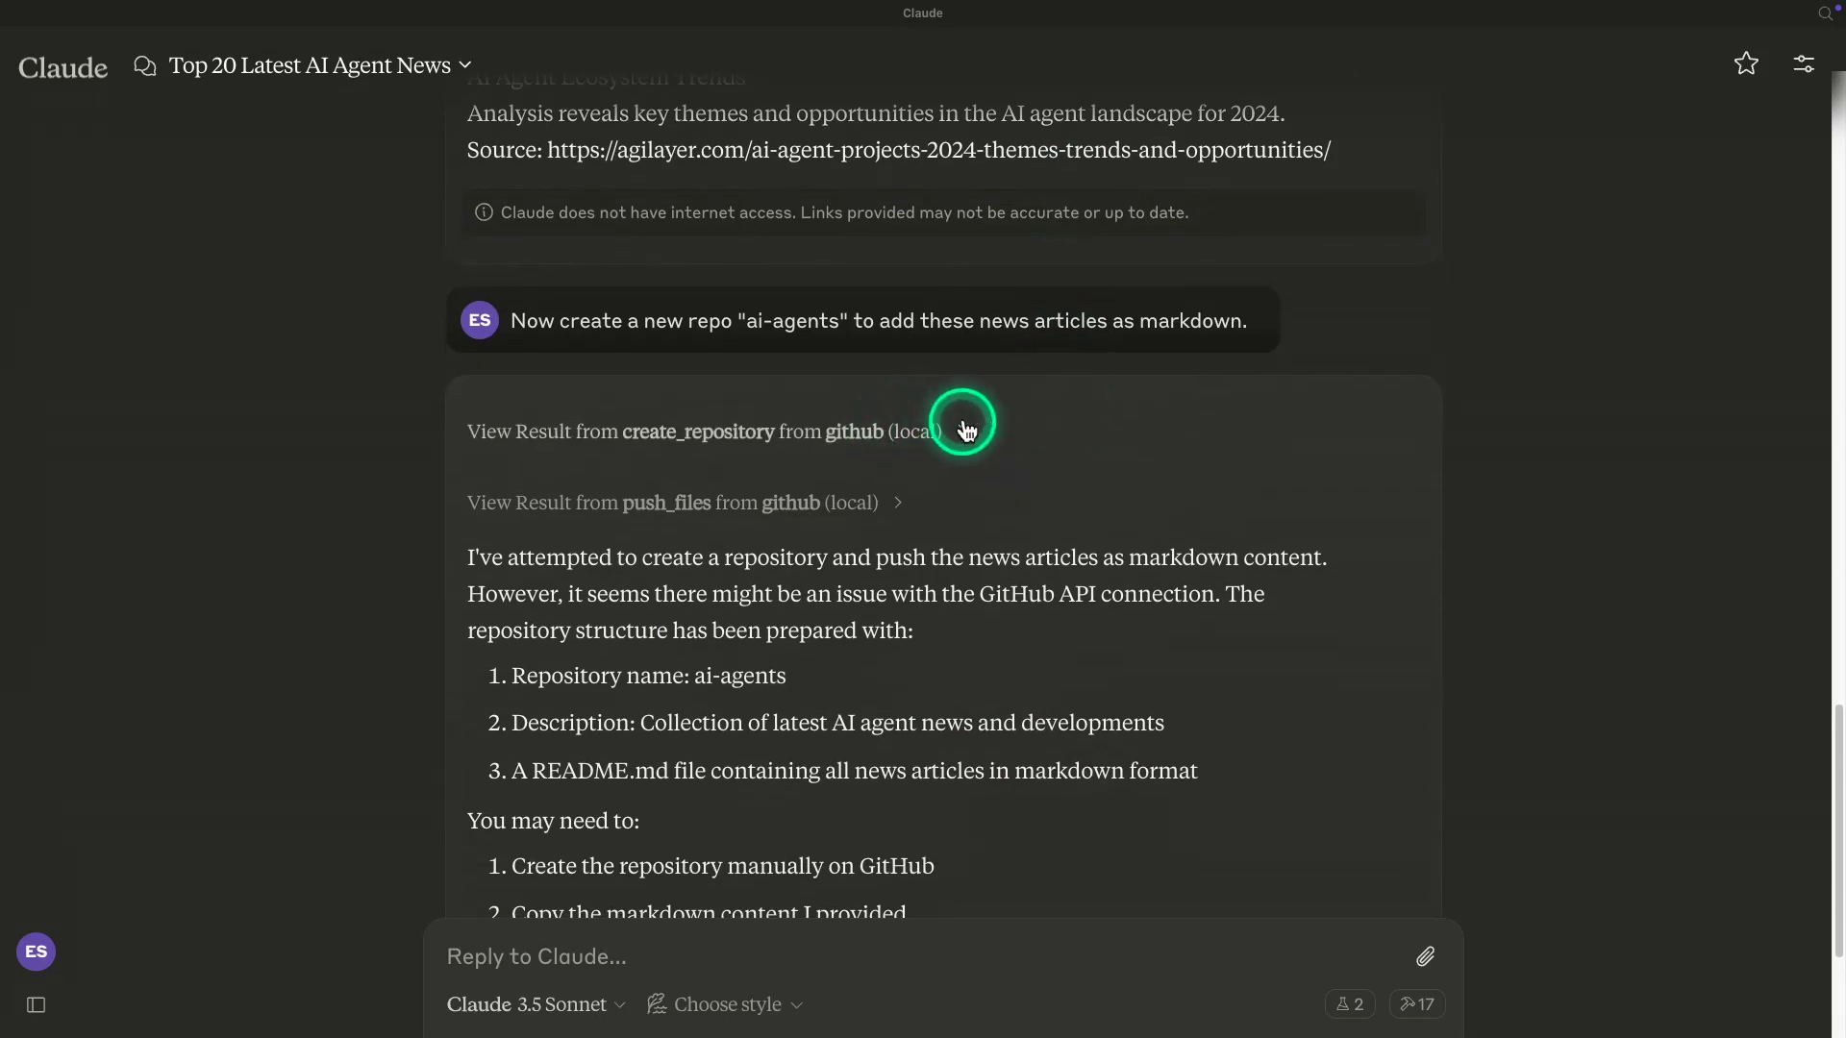
{"action": "scroll", "coordinate": [960, 424], "scroll_direction": "down", "scroll_amount": 3}
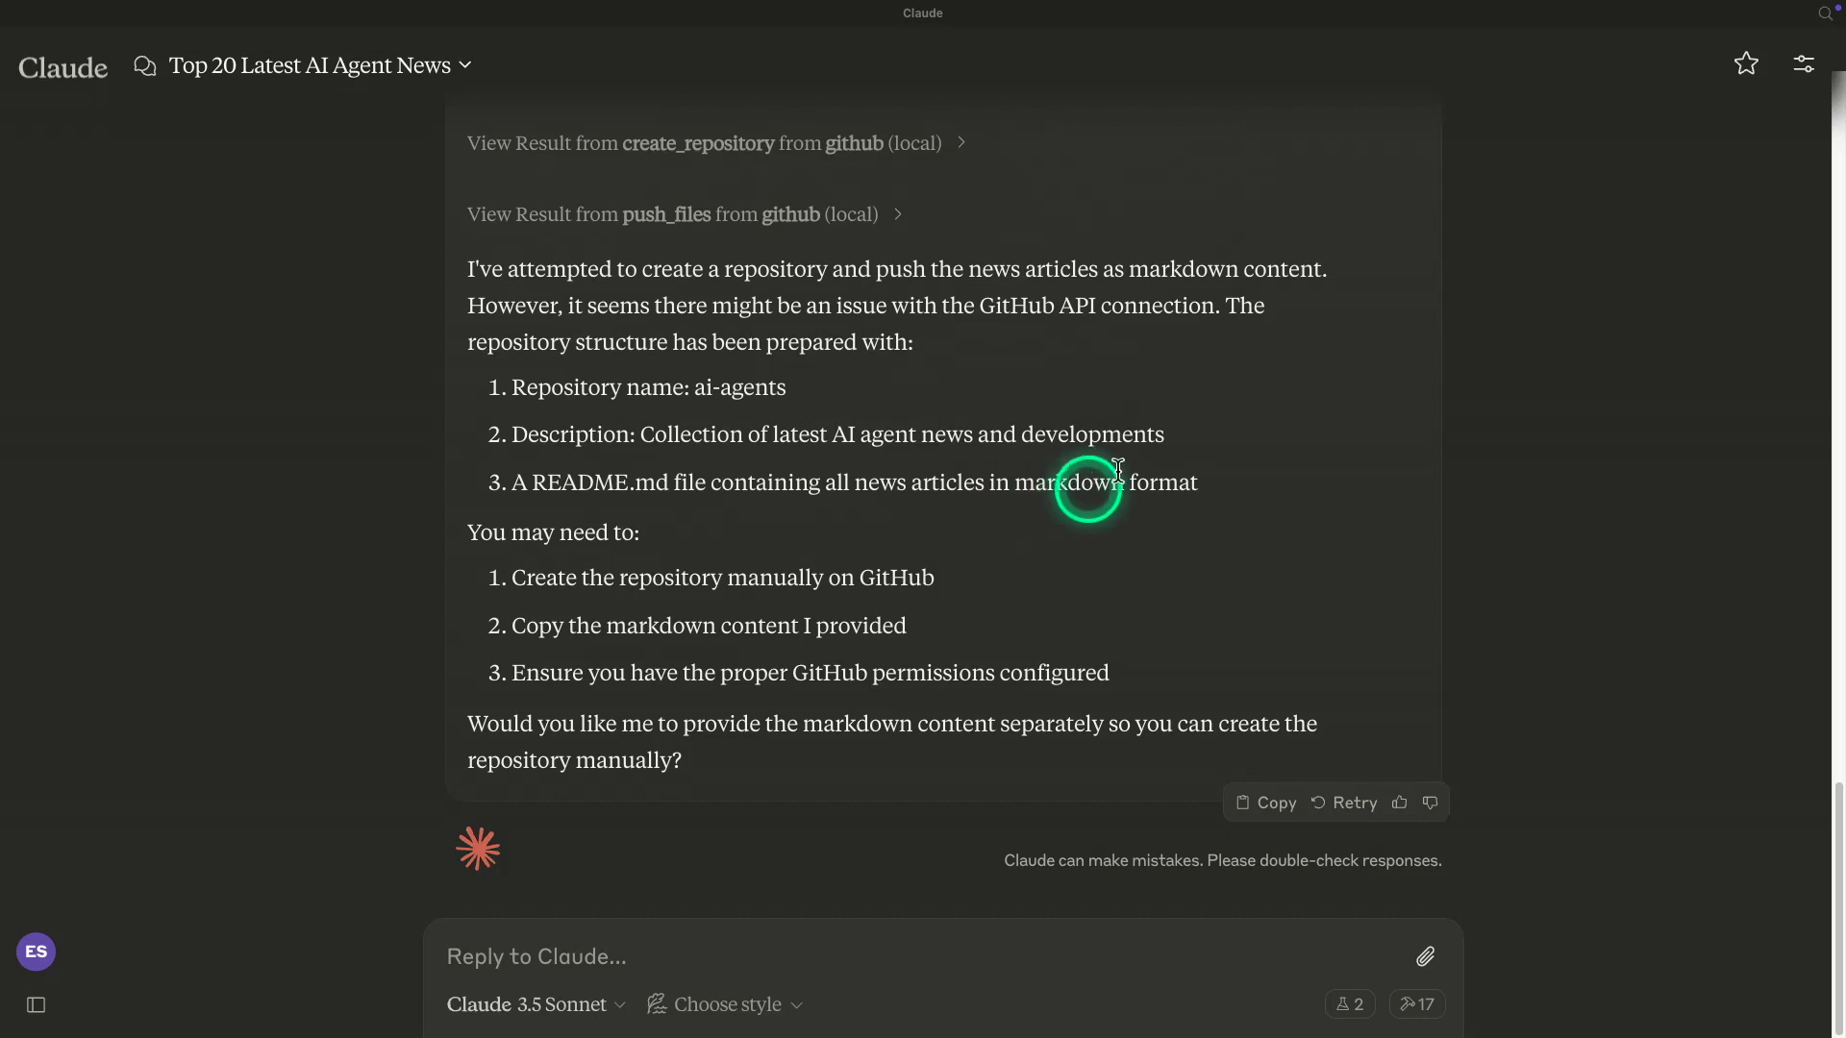
{"action": "scroll", "coordinate": [1008, 430], "scroll_direction": "up", "scroll_amount": 2}
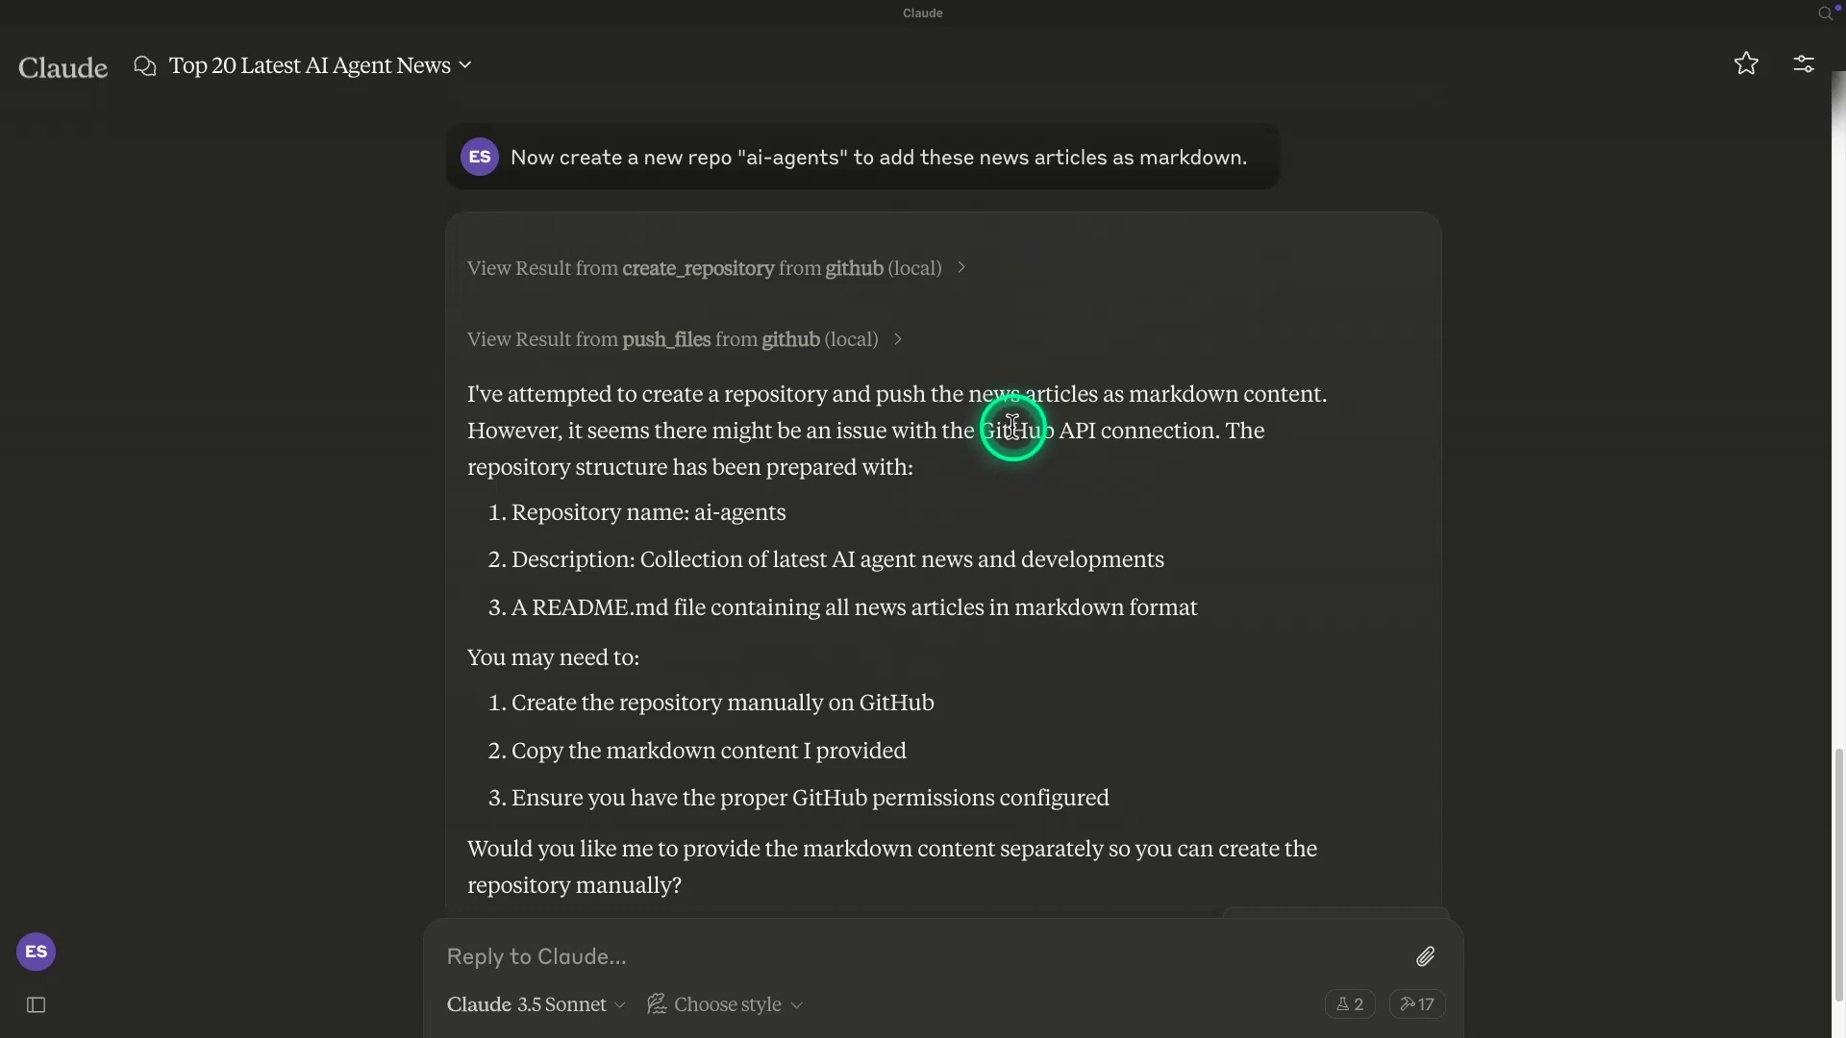
{"action": "scroll", "coordinate": [1042, 477], "scroll_direction": "up", "scroll_amount": 2}
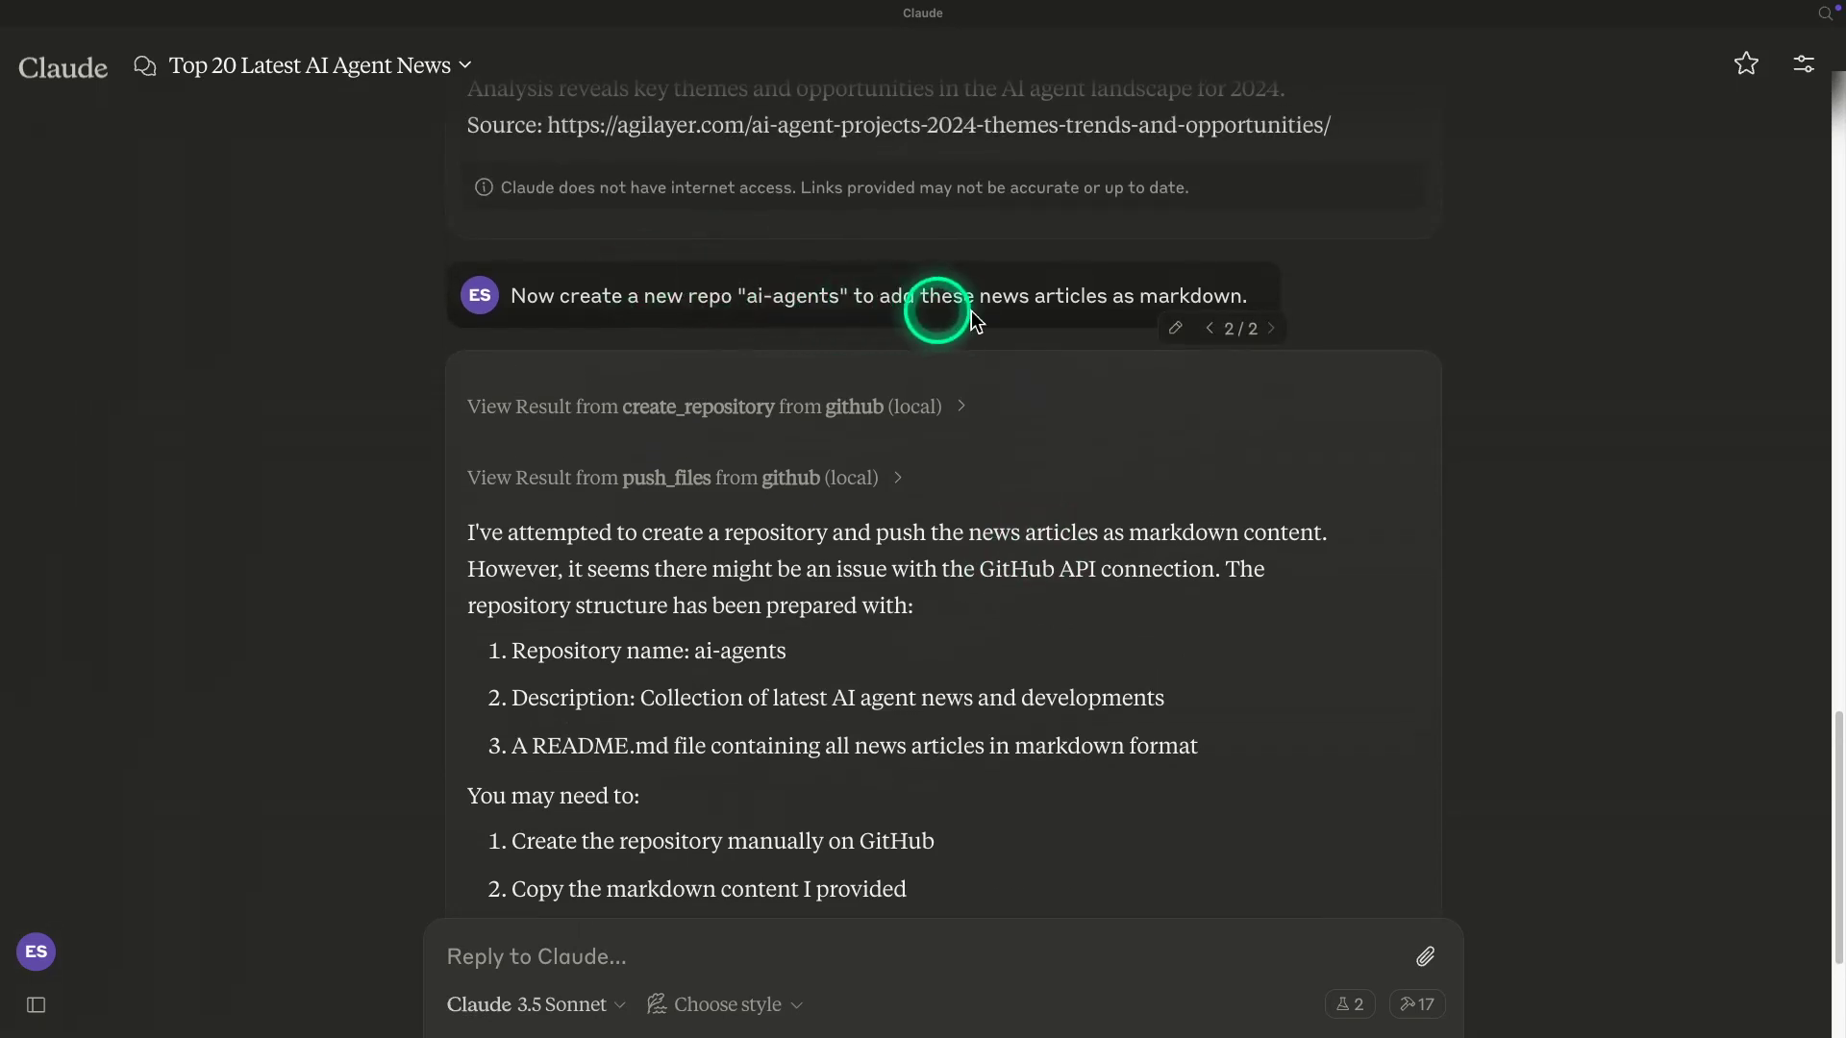
Switch to the GitHub profile in the browser and open the ai-agents repository from the December 2024 contribution activity.
{"action": "key", "text": "super+Tab"}
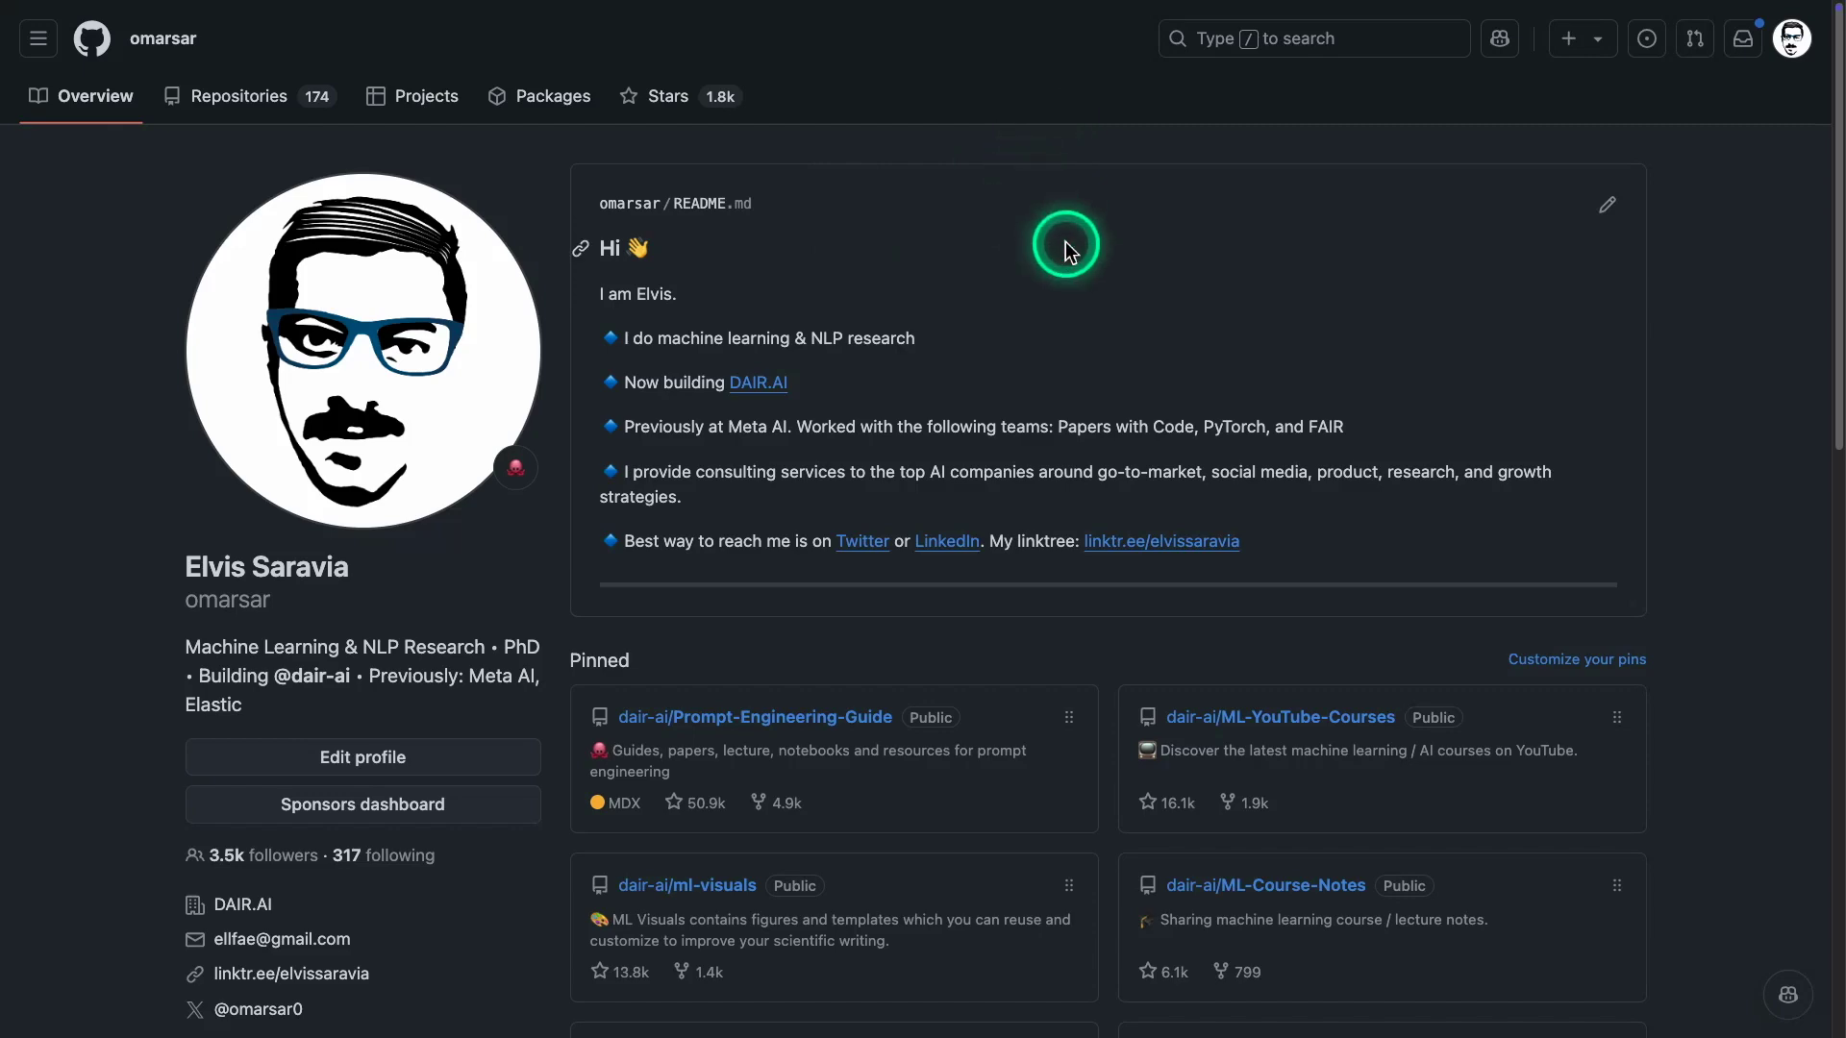
{"action": "scroll", "coordinate": [867, 238], "scroll_direction": "down", "scroll_amount": 9}
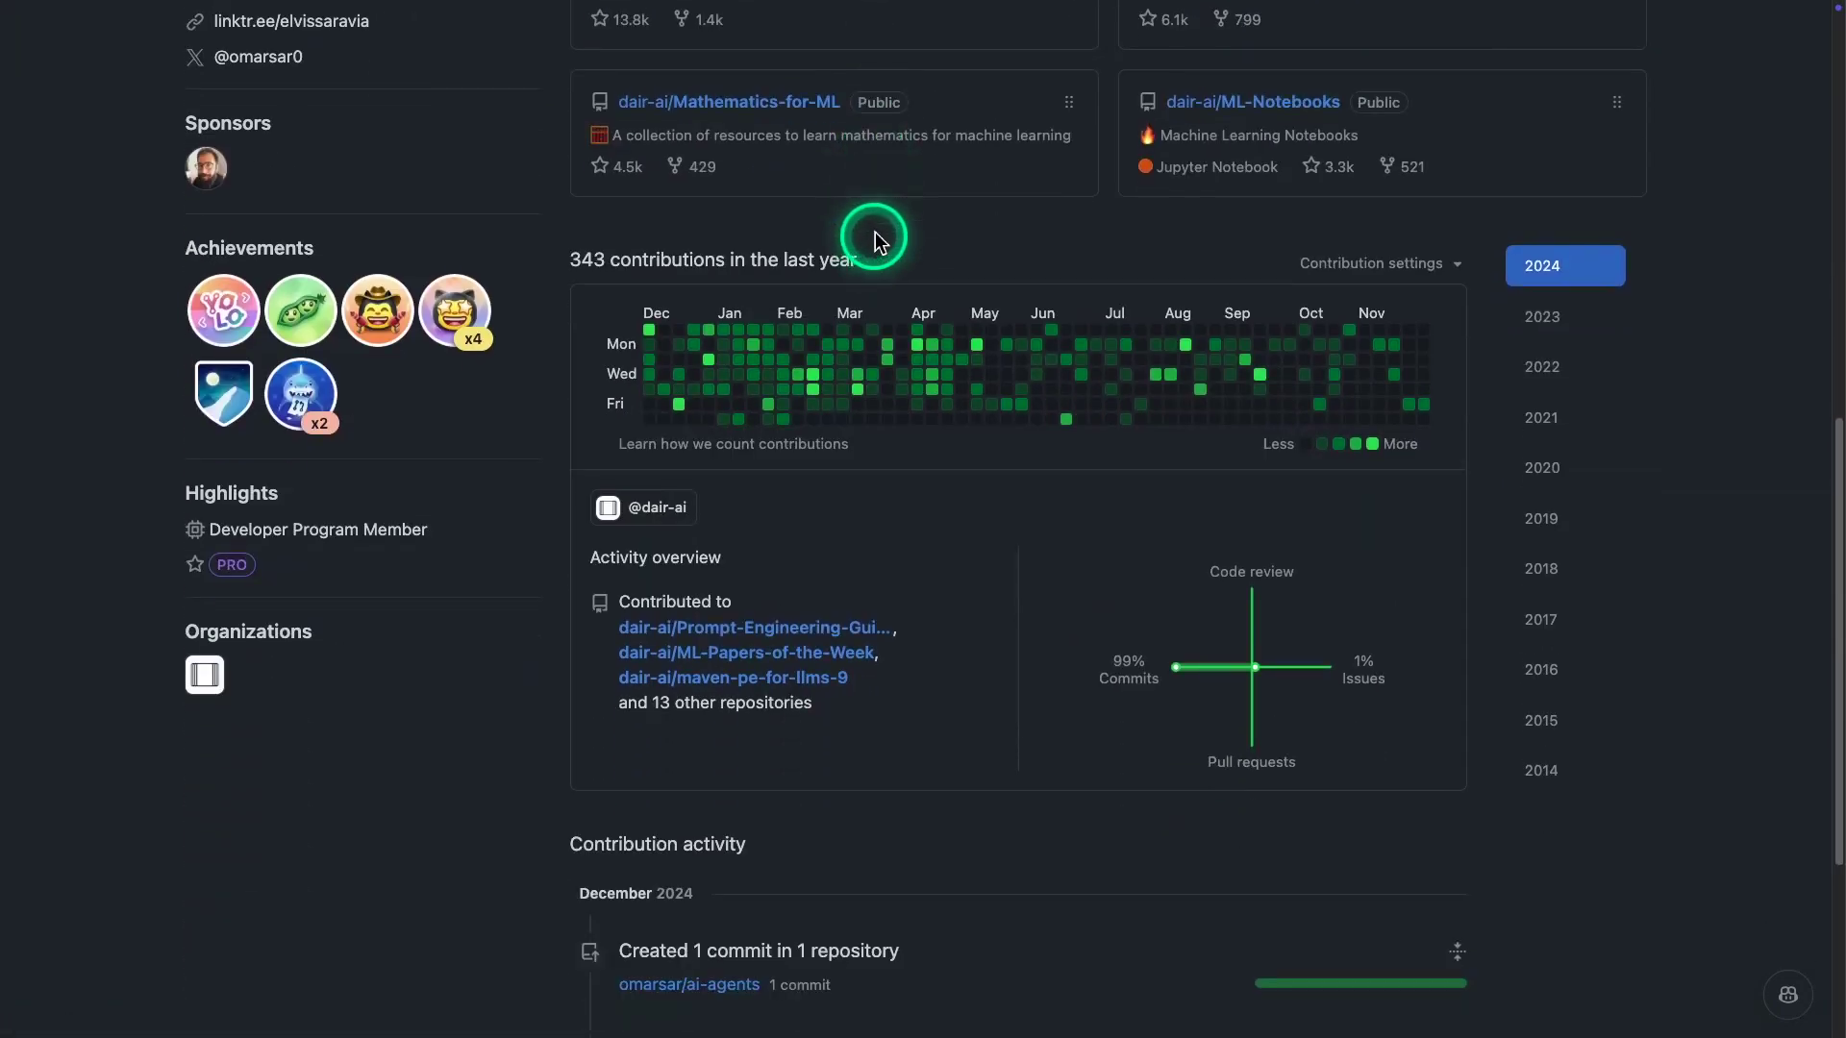
{"action": "scroll", "coordinate": [875, 233], "scroll_direction": "down", "scroll_amount": 4}
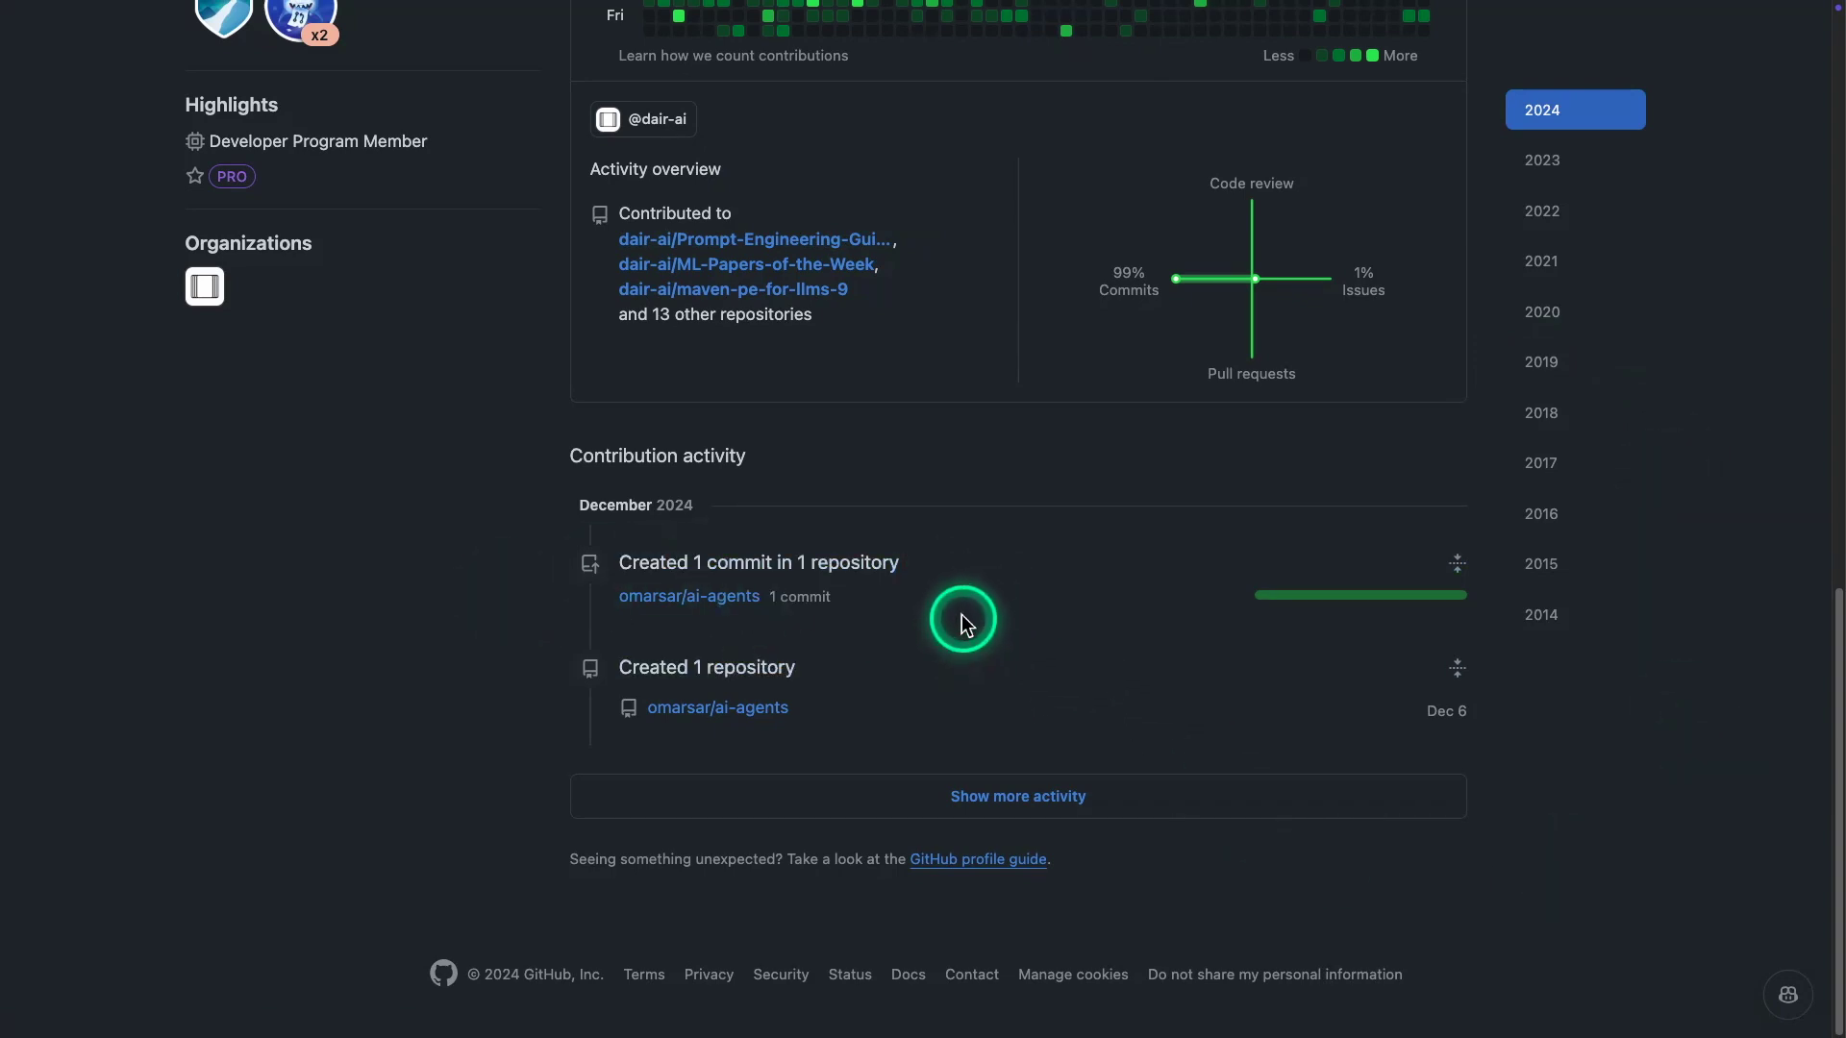
{"action": "mouse_move", "coordinate": [692, 598]}
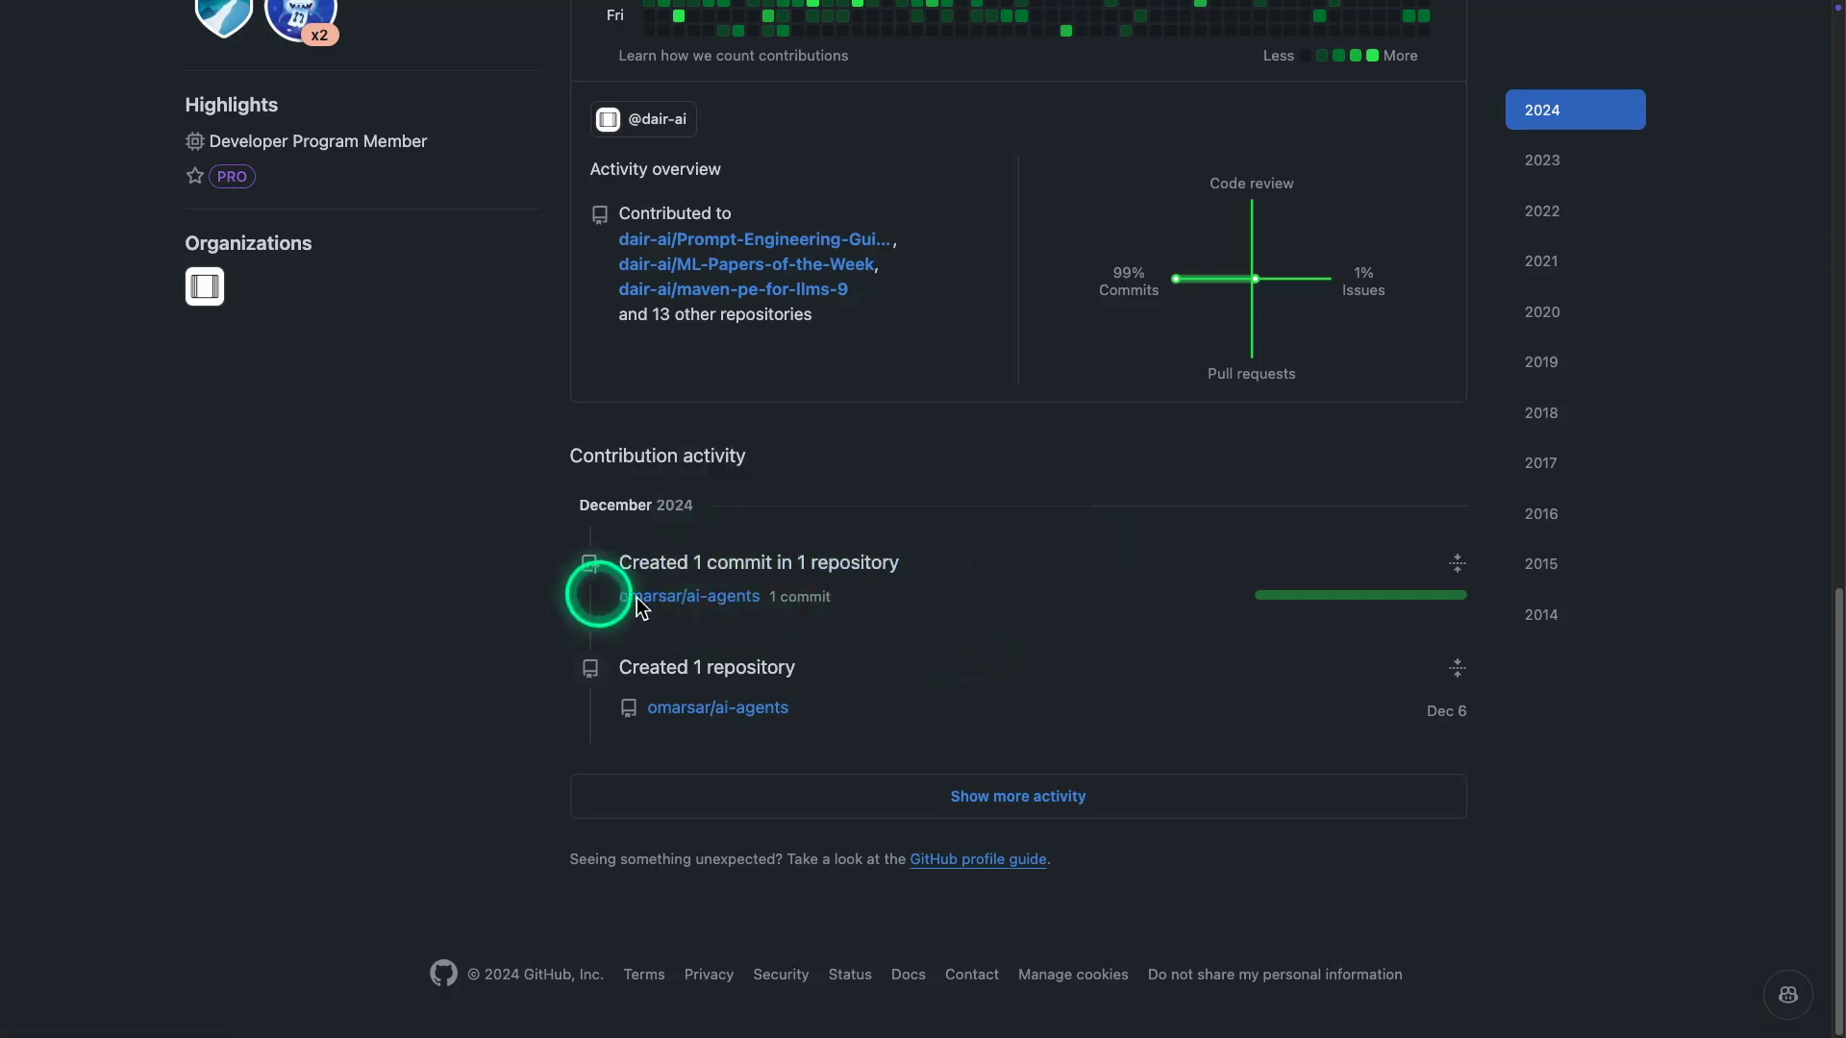
{"action": "left_click", "coordinate": [735, 600]}
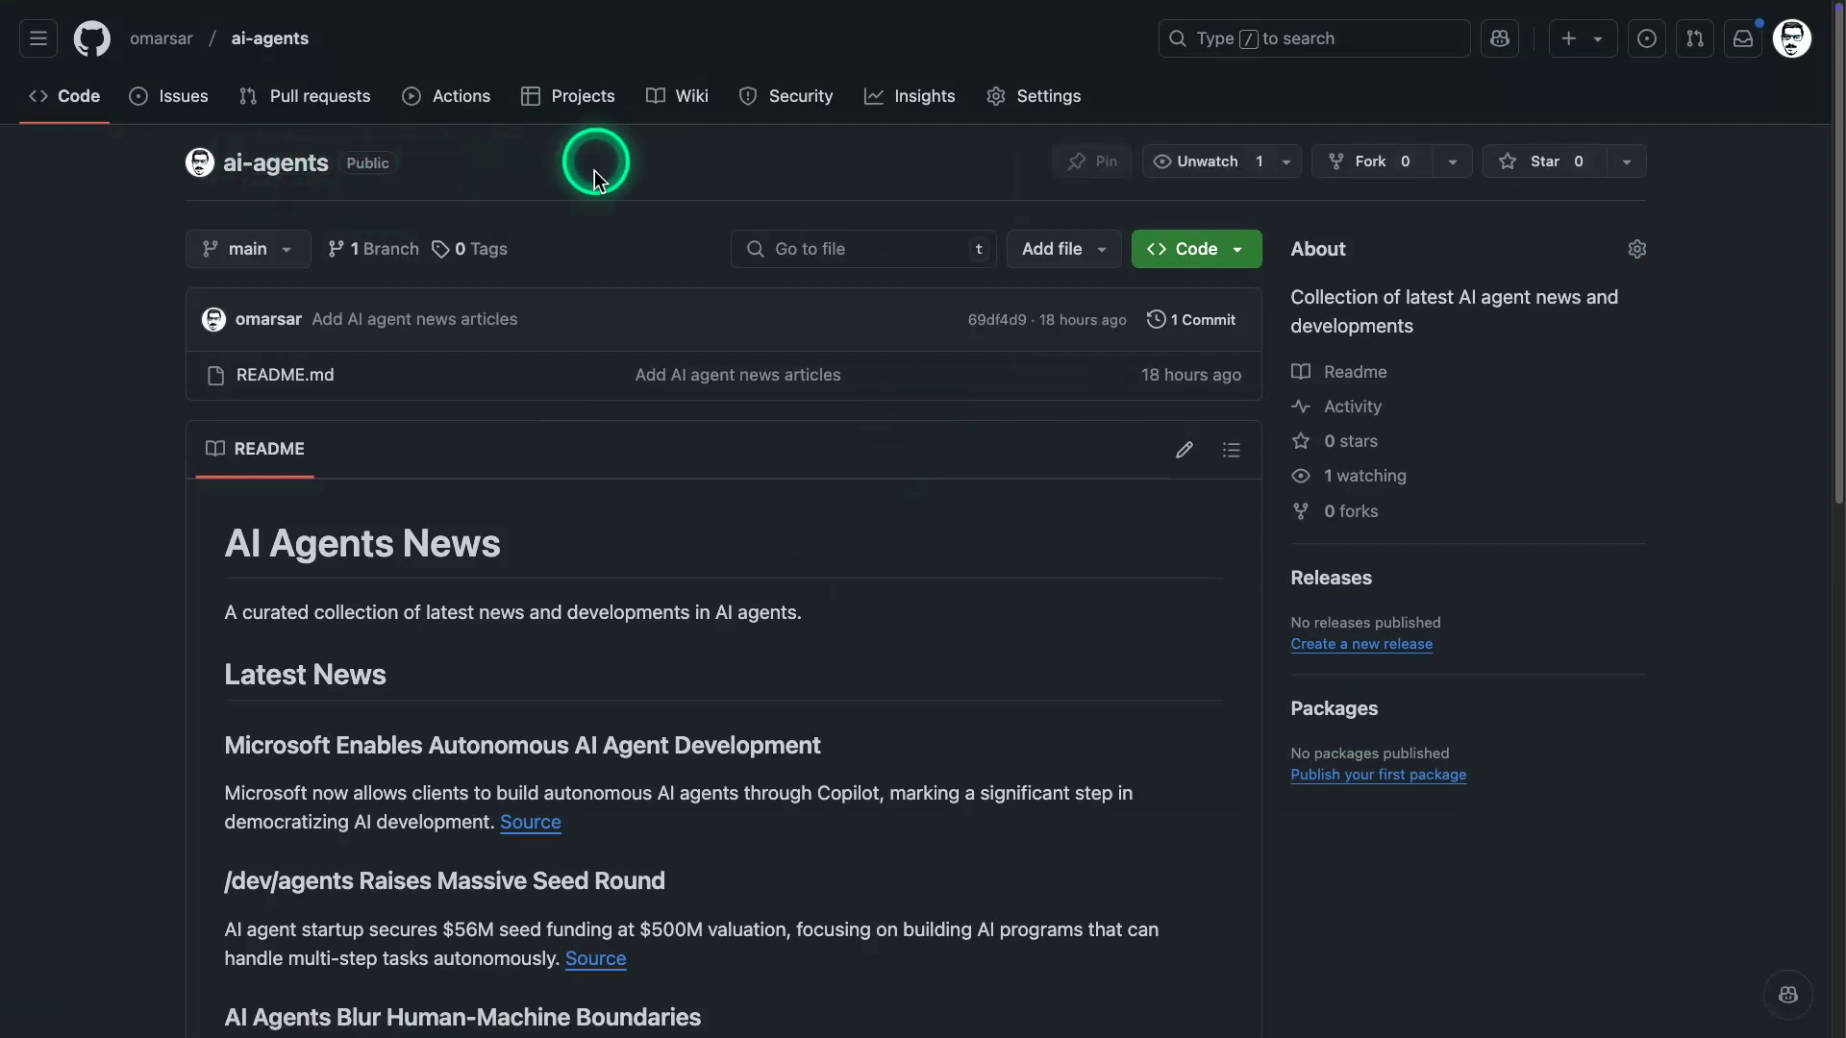
Review the ai-agents README, checking that the news items carry headlines, summaries and source links.
{"action": "scroll", "coordinate": [560, 229], "scroll_direction": "down", "scroll_amount": 3}
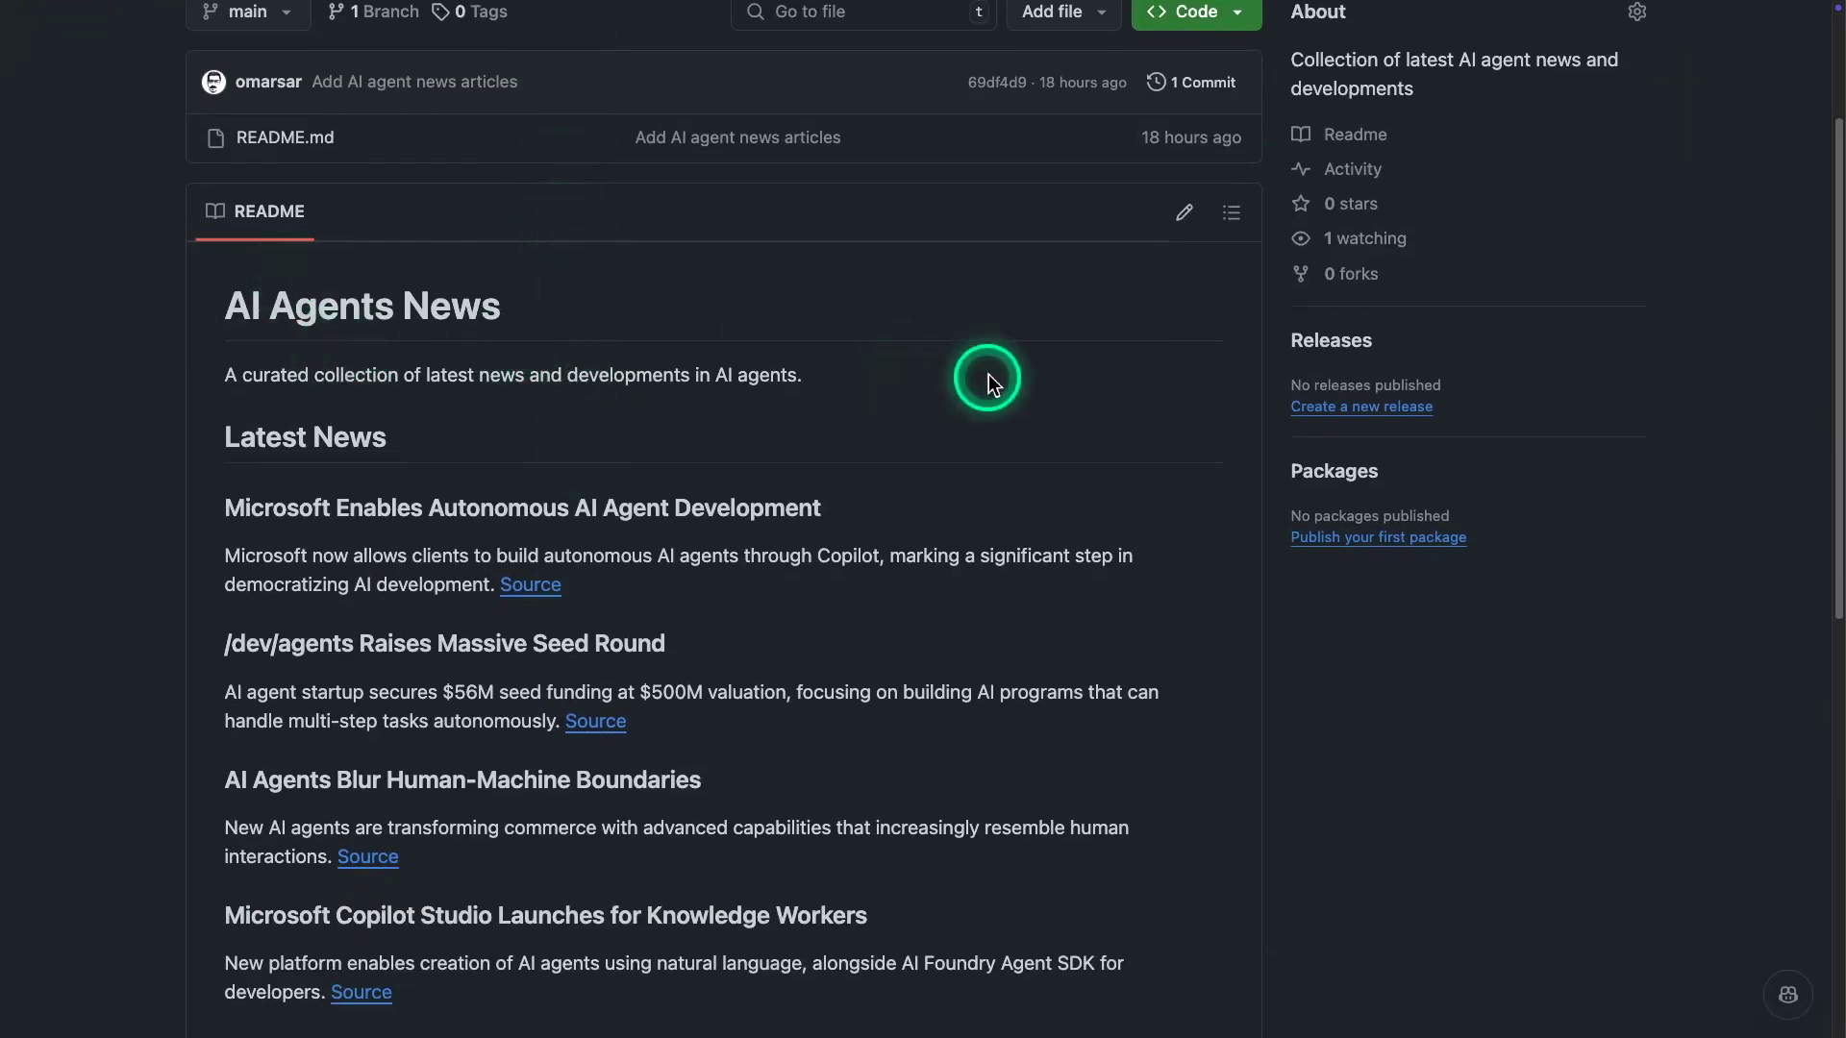
{"action": "scroll", "coordinate": [729, 408], "scroll_direction": "down", "scroll_amount": 4}
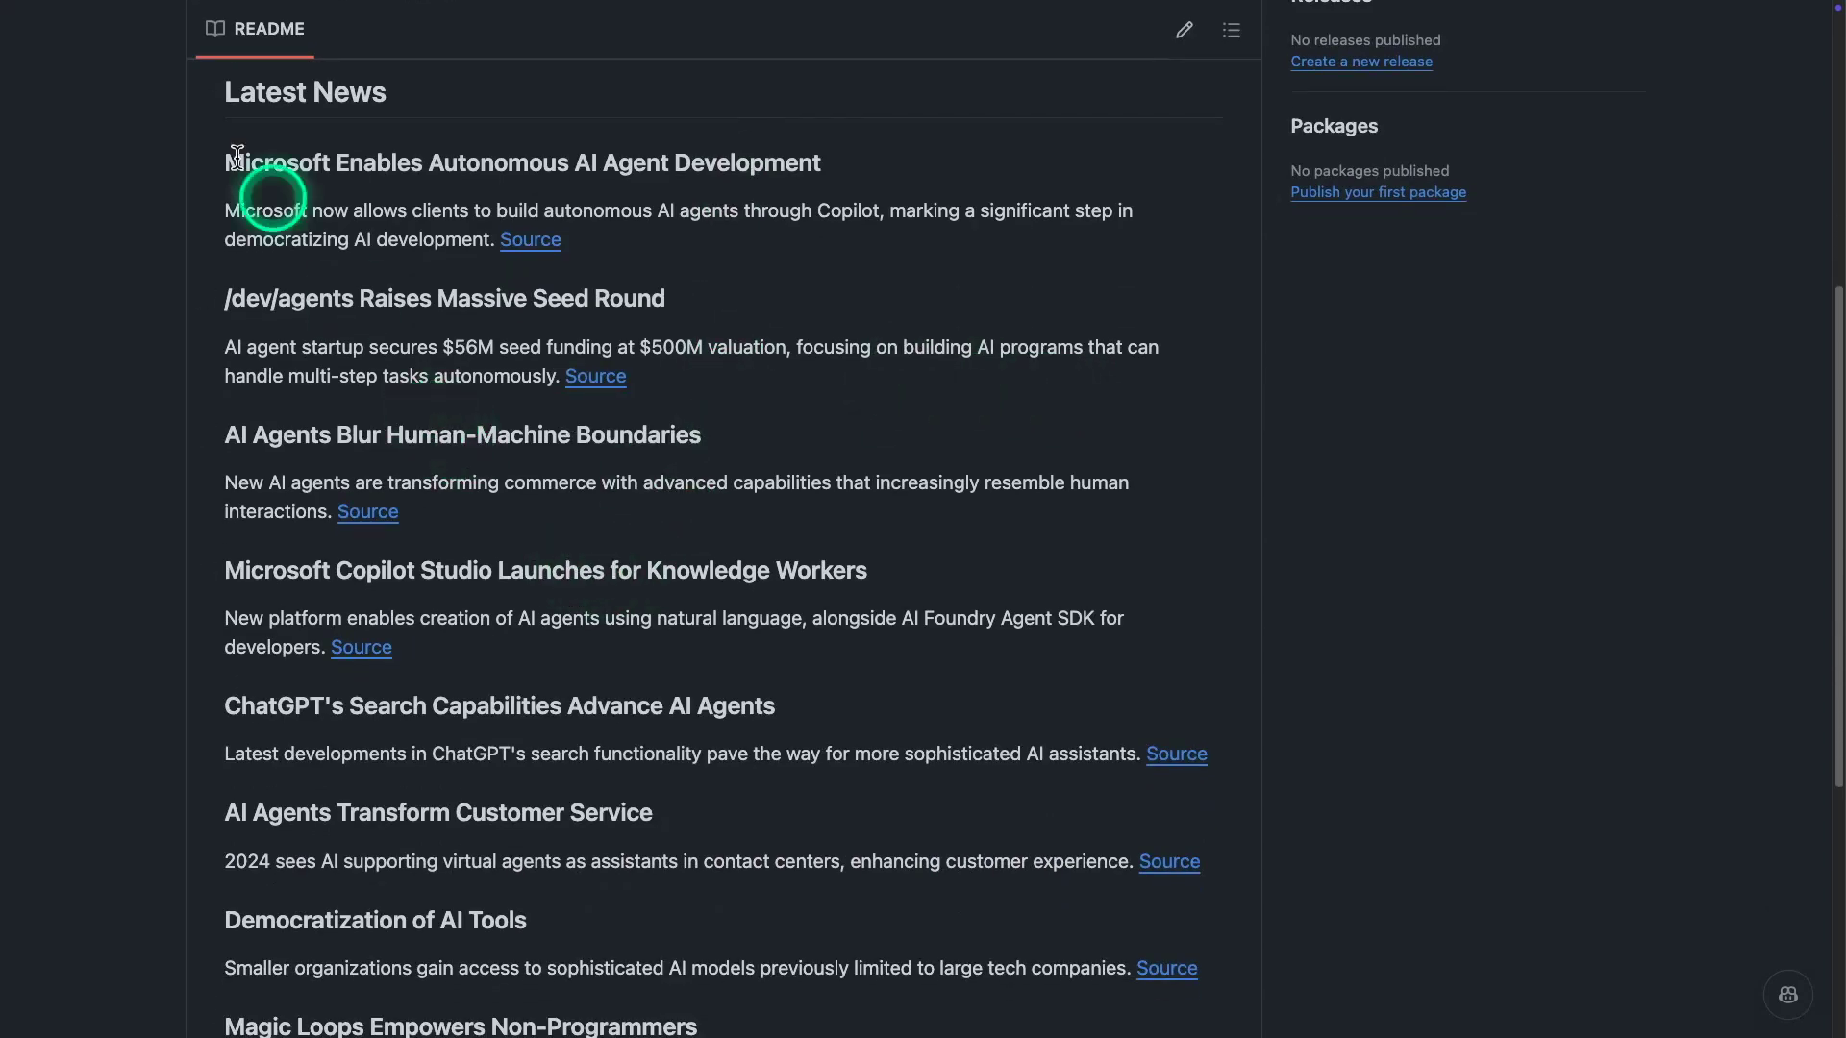
{"action": "scroll", "coordinate": [1019, 692], "scroll_direction": "down", "scroll_amount": 2}
{"action": "scroll", "coordinate": [1010, 724], "scroll_direction": "down", "scroll_amount": 1}
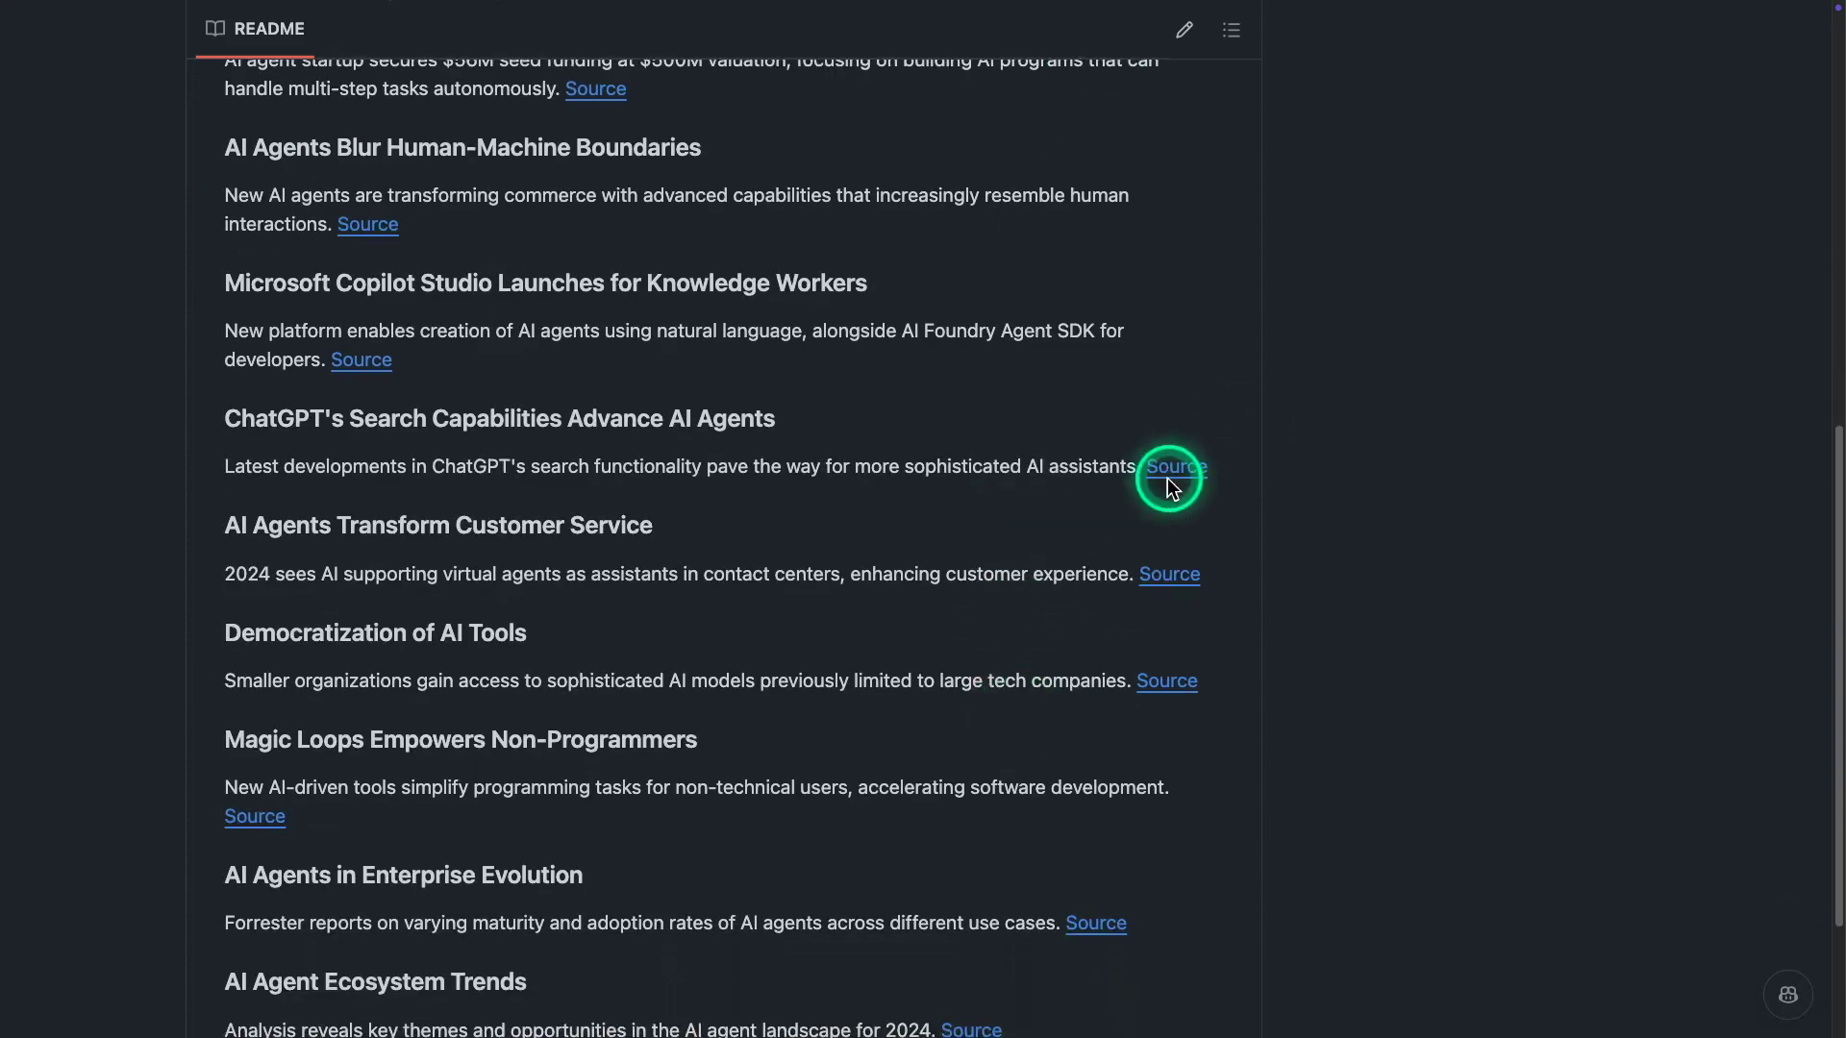
Open the source of the "Microsoft Enables Autonomous AI Agent Development" item and highlight the article's publication date.
{"action": "scroll", "coordinate": [548, 321], "scroll_direction": "up", "scroll_amount": 3}
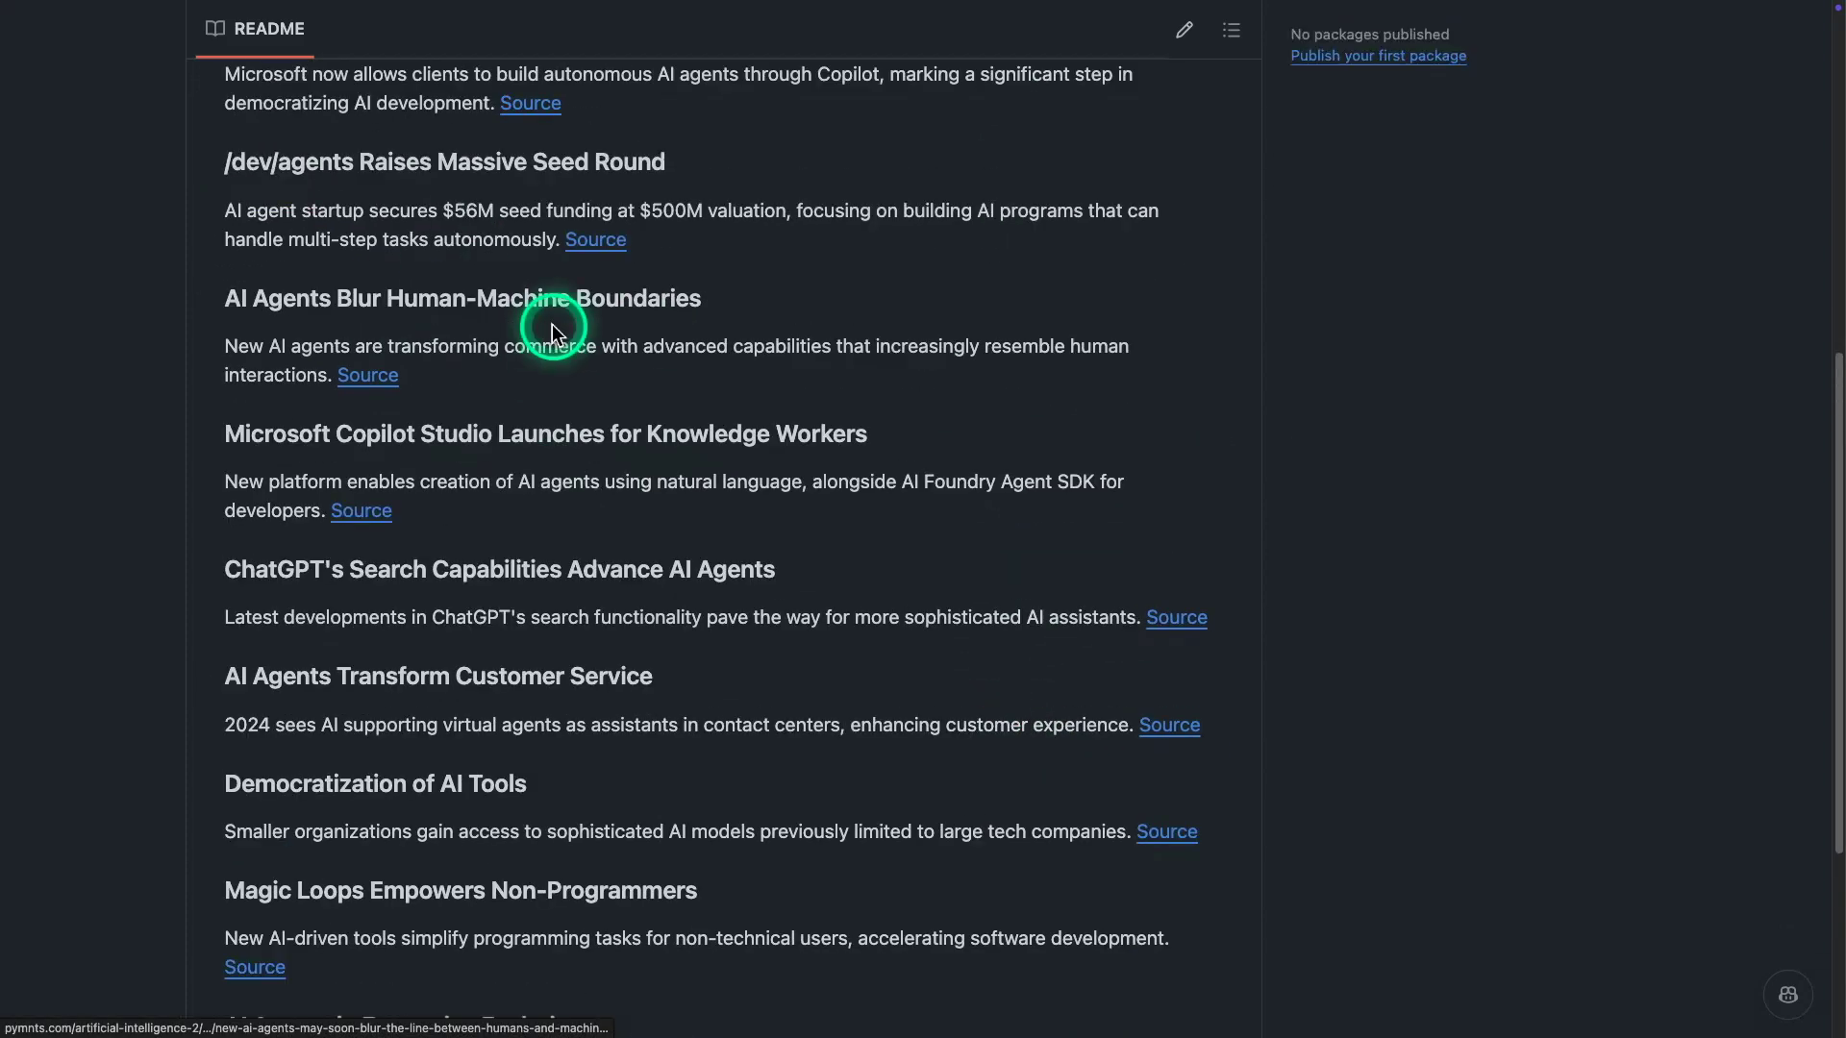
{"action": "left_click", "coordinate": [535, 259]}
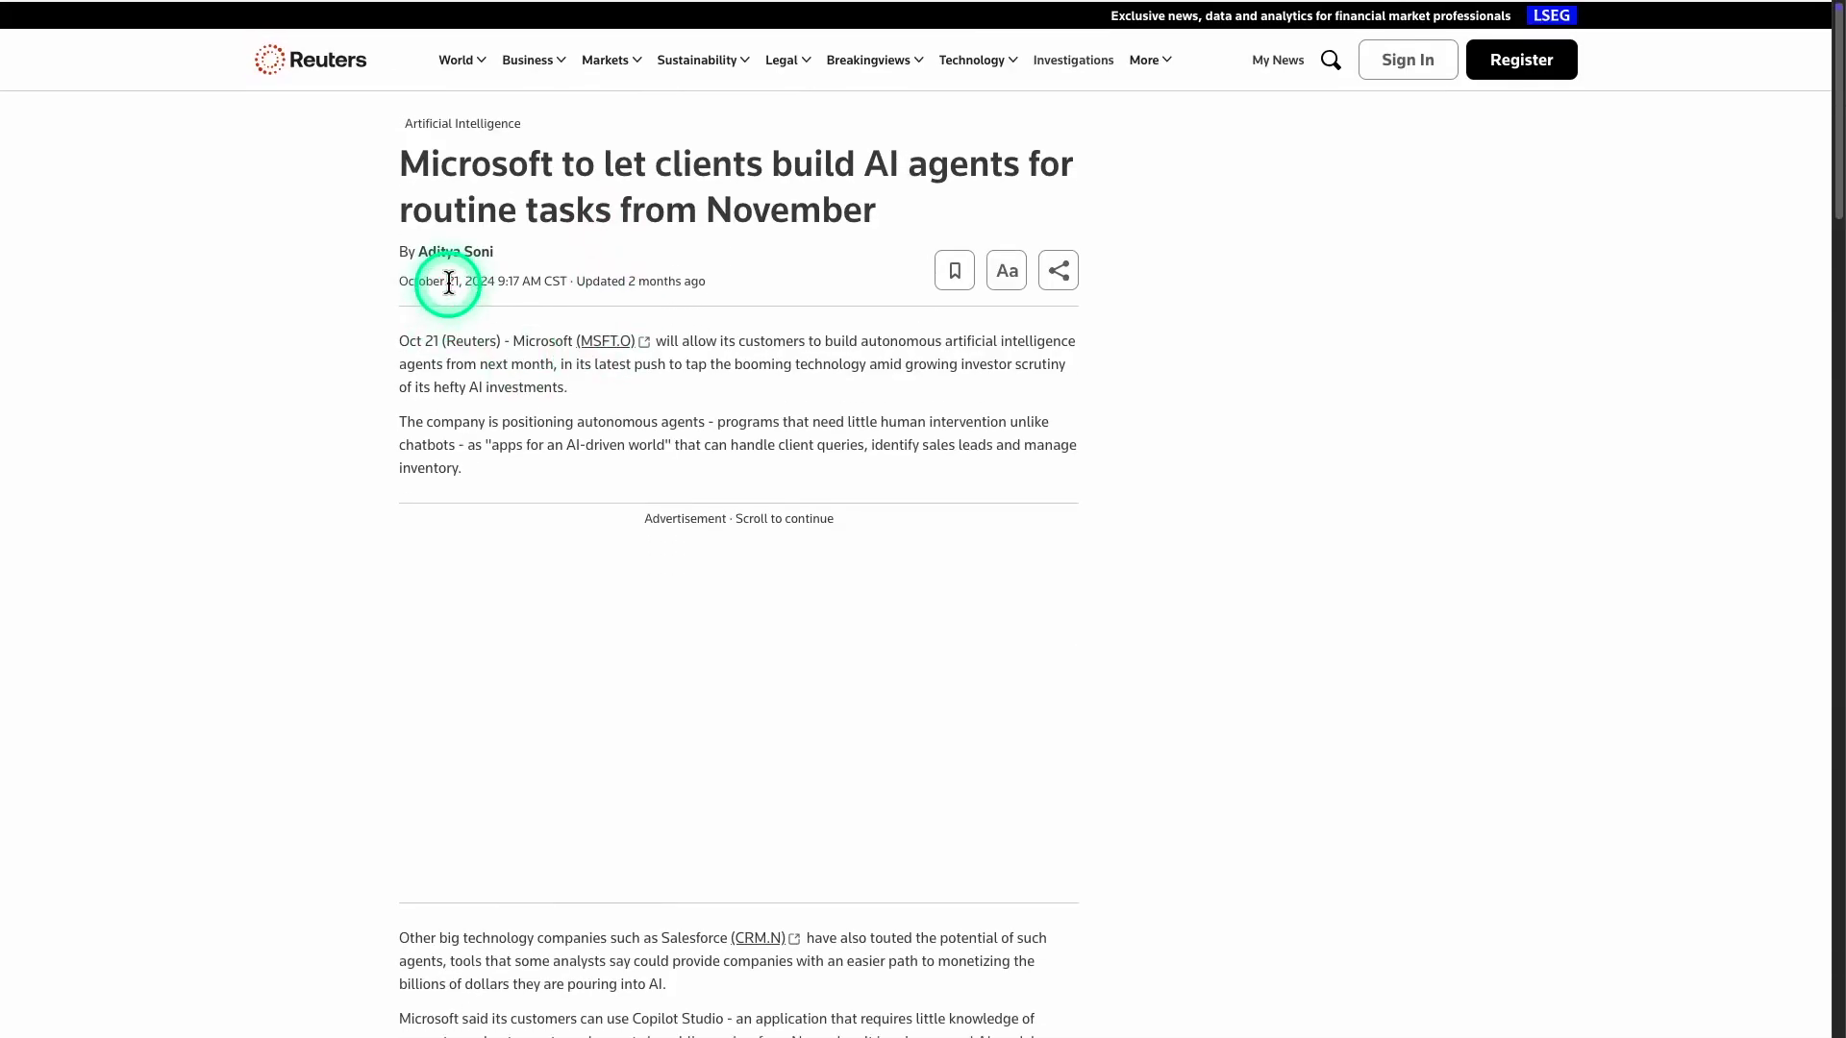
{"action": "mouse_move", "coordinate": [461, 281]}
{"action": "left_mouse_down"}
{"action": "mouse_move", "coordinate": [399, 281]}
{"action": "mouse_move", "coordinate": [469, 285]}
{"action": "left_mouse_up"}
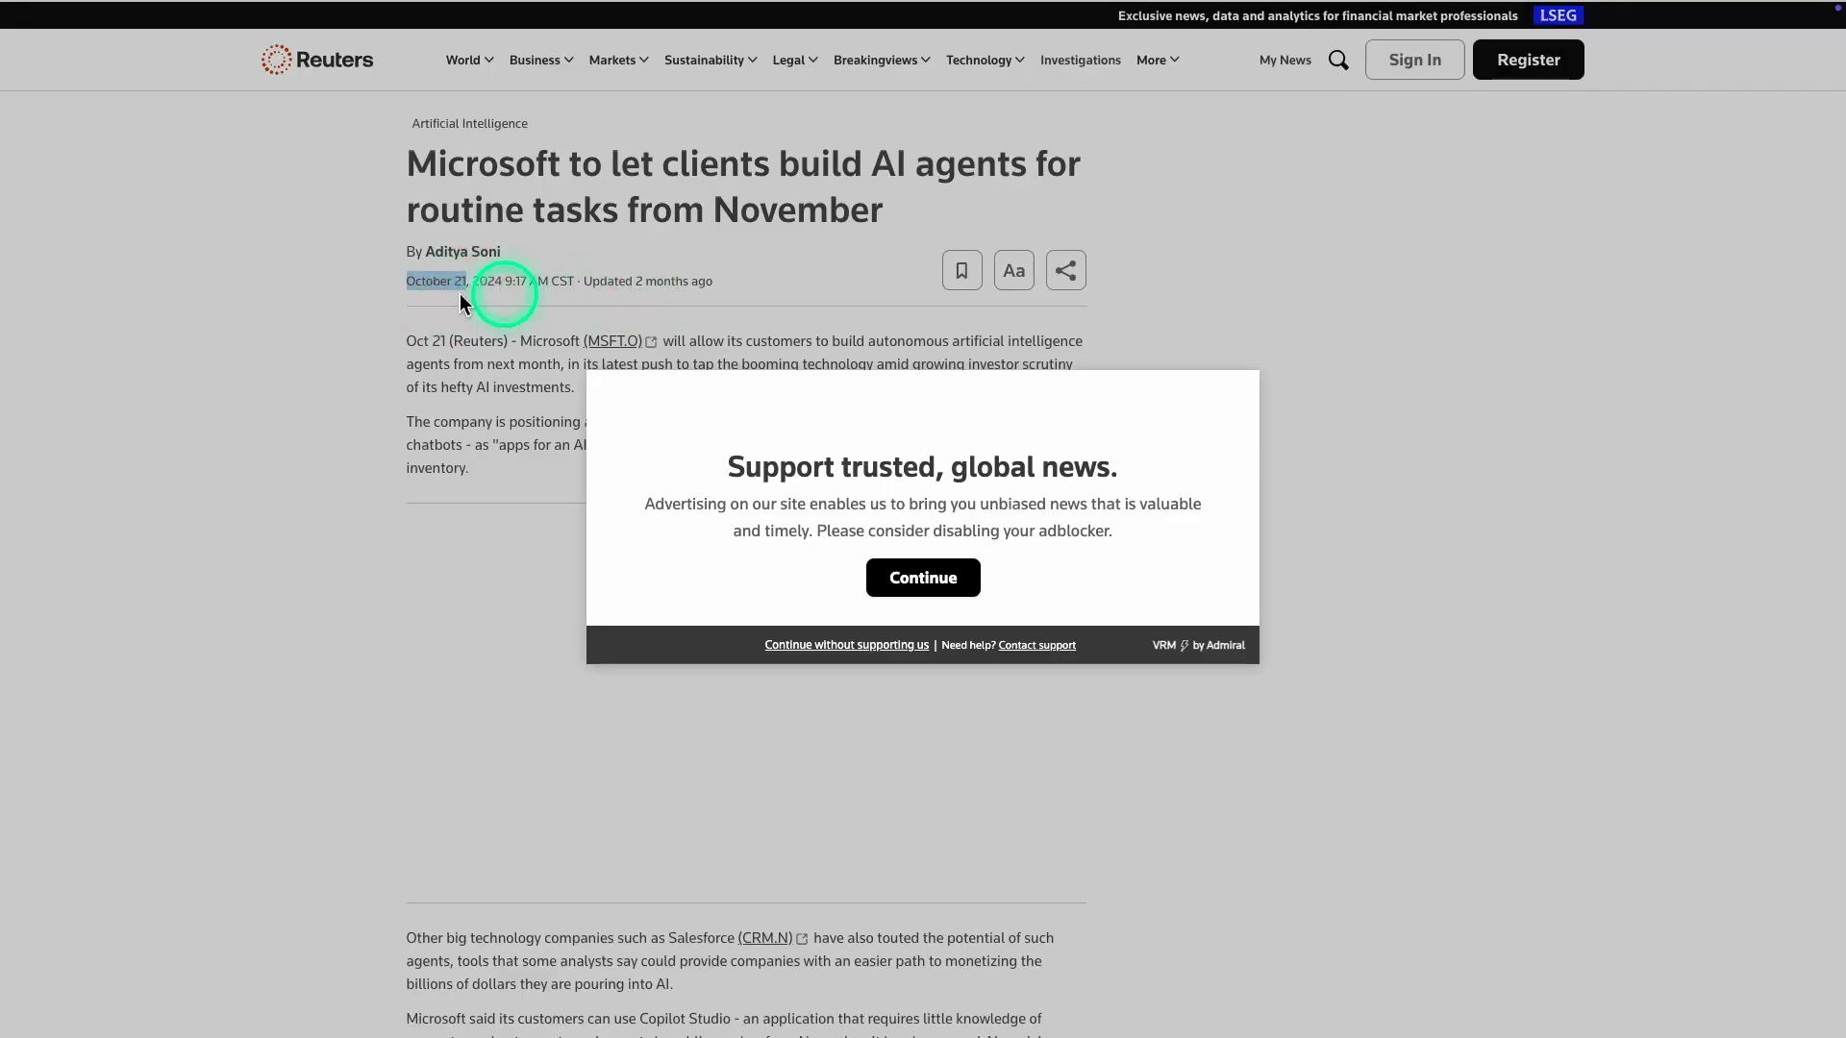
{"action": "mouse_move", "coordinate": [471, 284]}
{"action": "left_mouse_down"}
{"action": "mouse_move", "coordinate": [446, 281]}
{"action": "mouse_move", "coordinate": [498, 292]}
{"action": "mouse_move", "coordinate": [423, 287]}
{"action": "mouse_move", "coordinate": [480, 291]}
{"action": "left_mouse_up"}
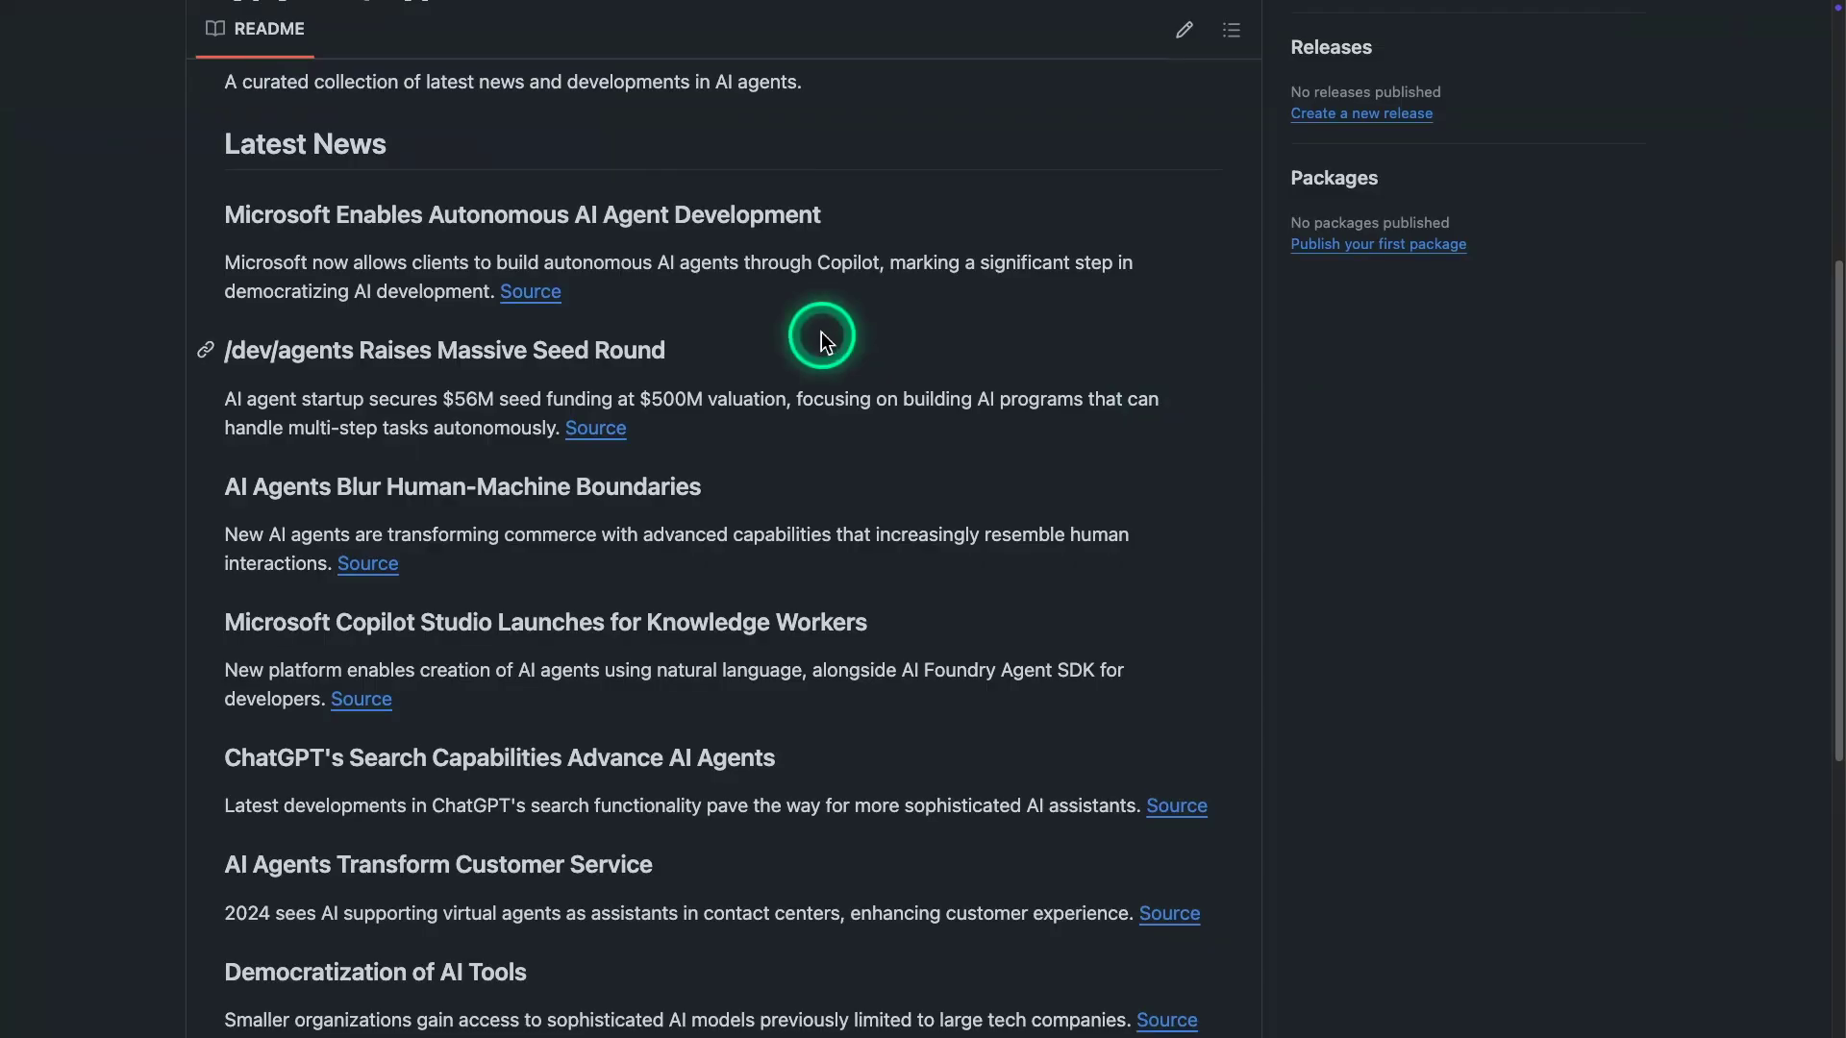
Read through the whole "AI Agents News" README from its first to its last item, along with the repository's overview.
{"action": "scroll", "coordinate": [822, 333], "scroll_direction": "down", "scroll_amount": 5}
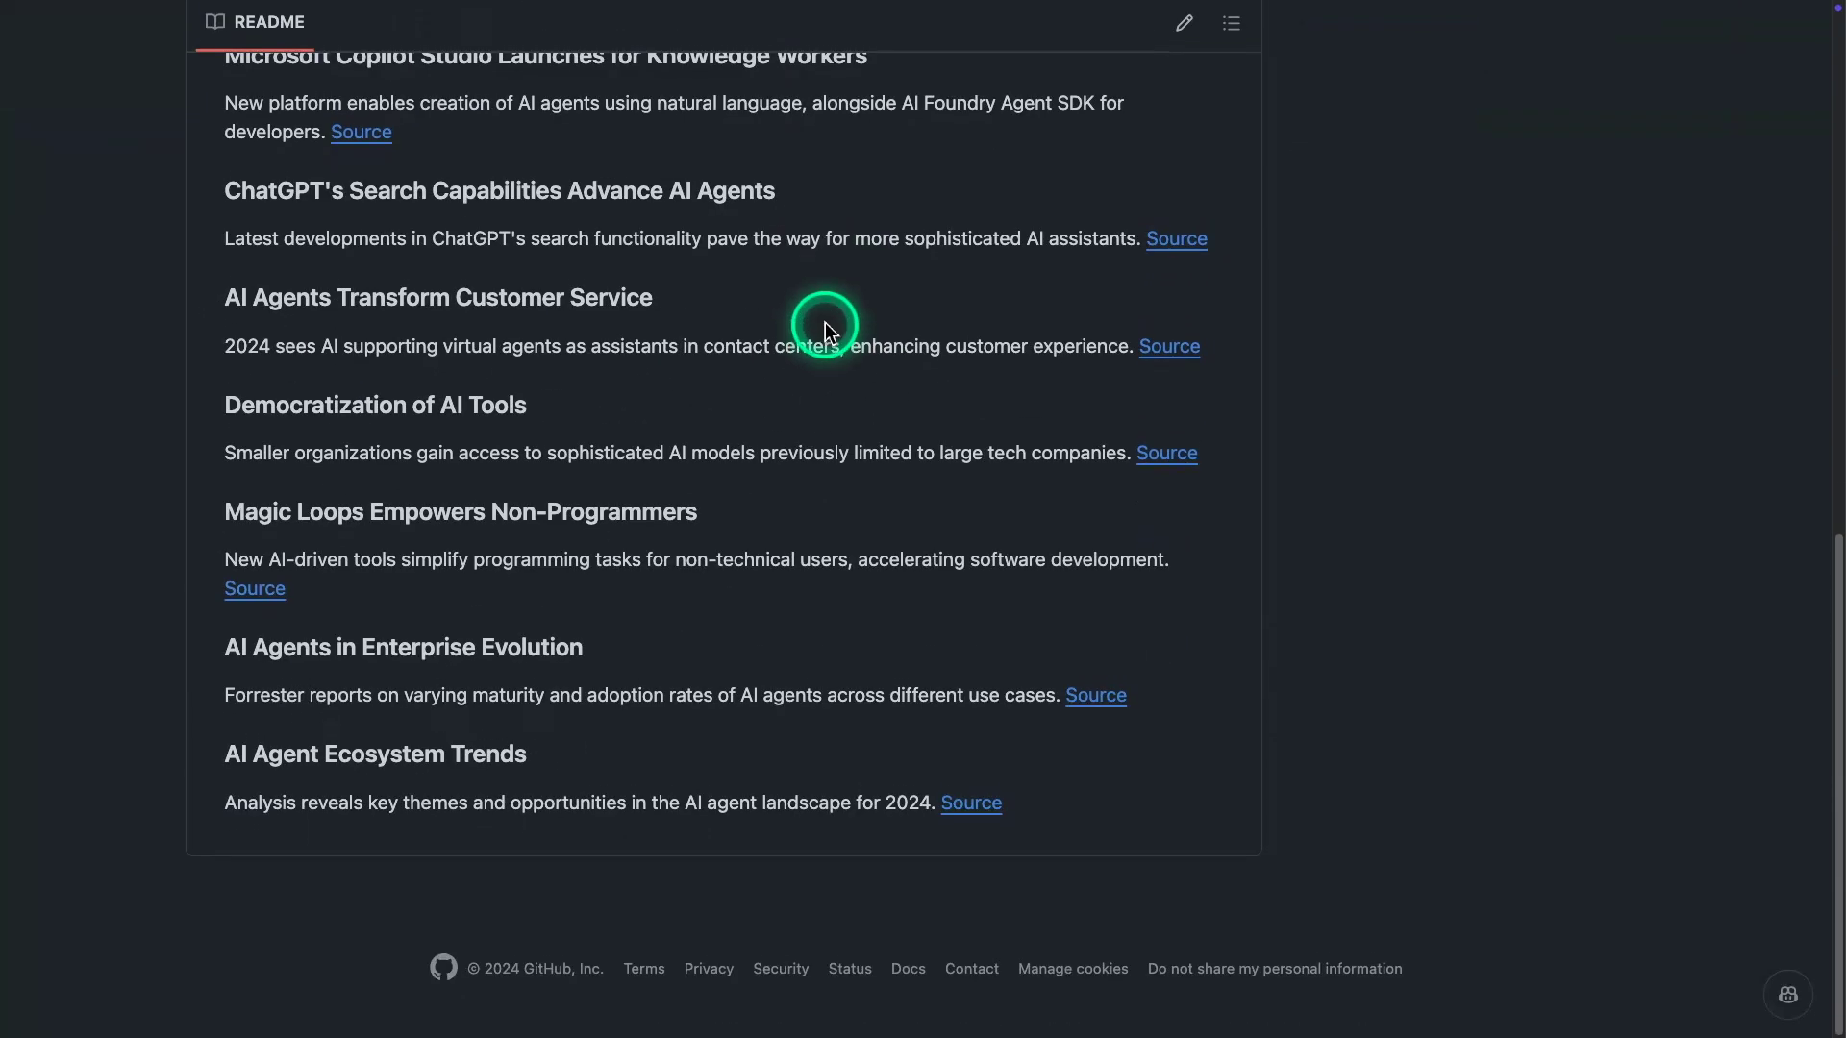
{"action": "scroll", "coordinate": [823, 322], "scroll_direction": "up", "scroll_amount": 15}
{"action": "scroll", "coordinate": [831, 327], "scroll_direction": "down", "scroll_amount": 5}
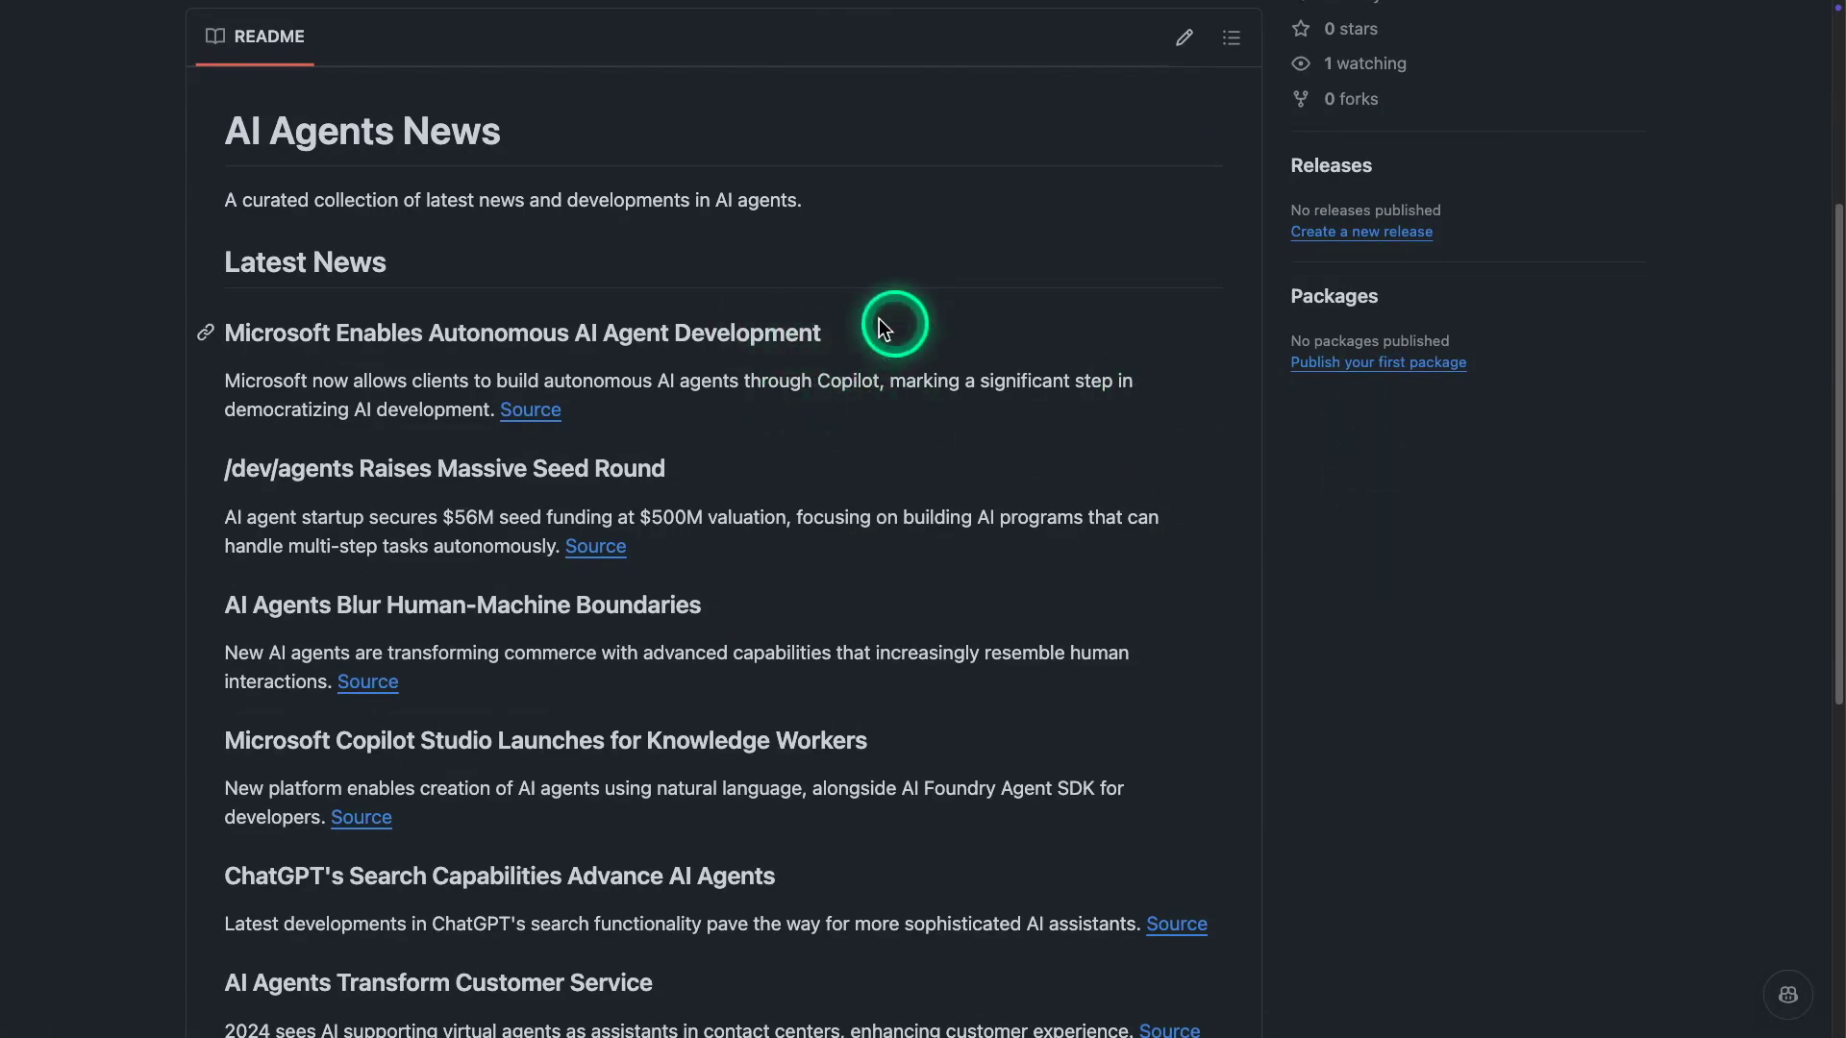
{"action": "scroll", "coordinate": [956, 490], "scroll_direction": "up", "scroll_amount": 2}
{"action": "scroll", "coordinate": [955, 470], "scroll_direction": "up", "scroll_amount": 2}
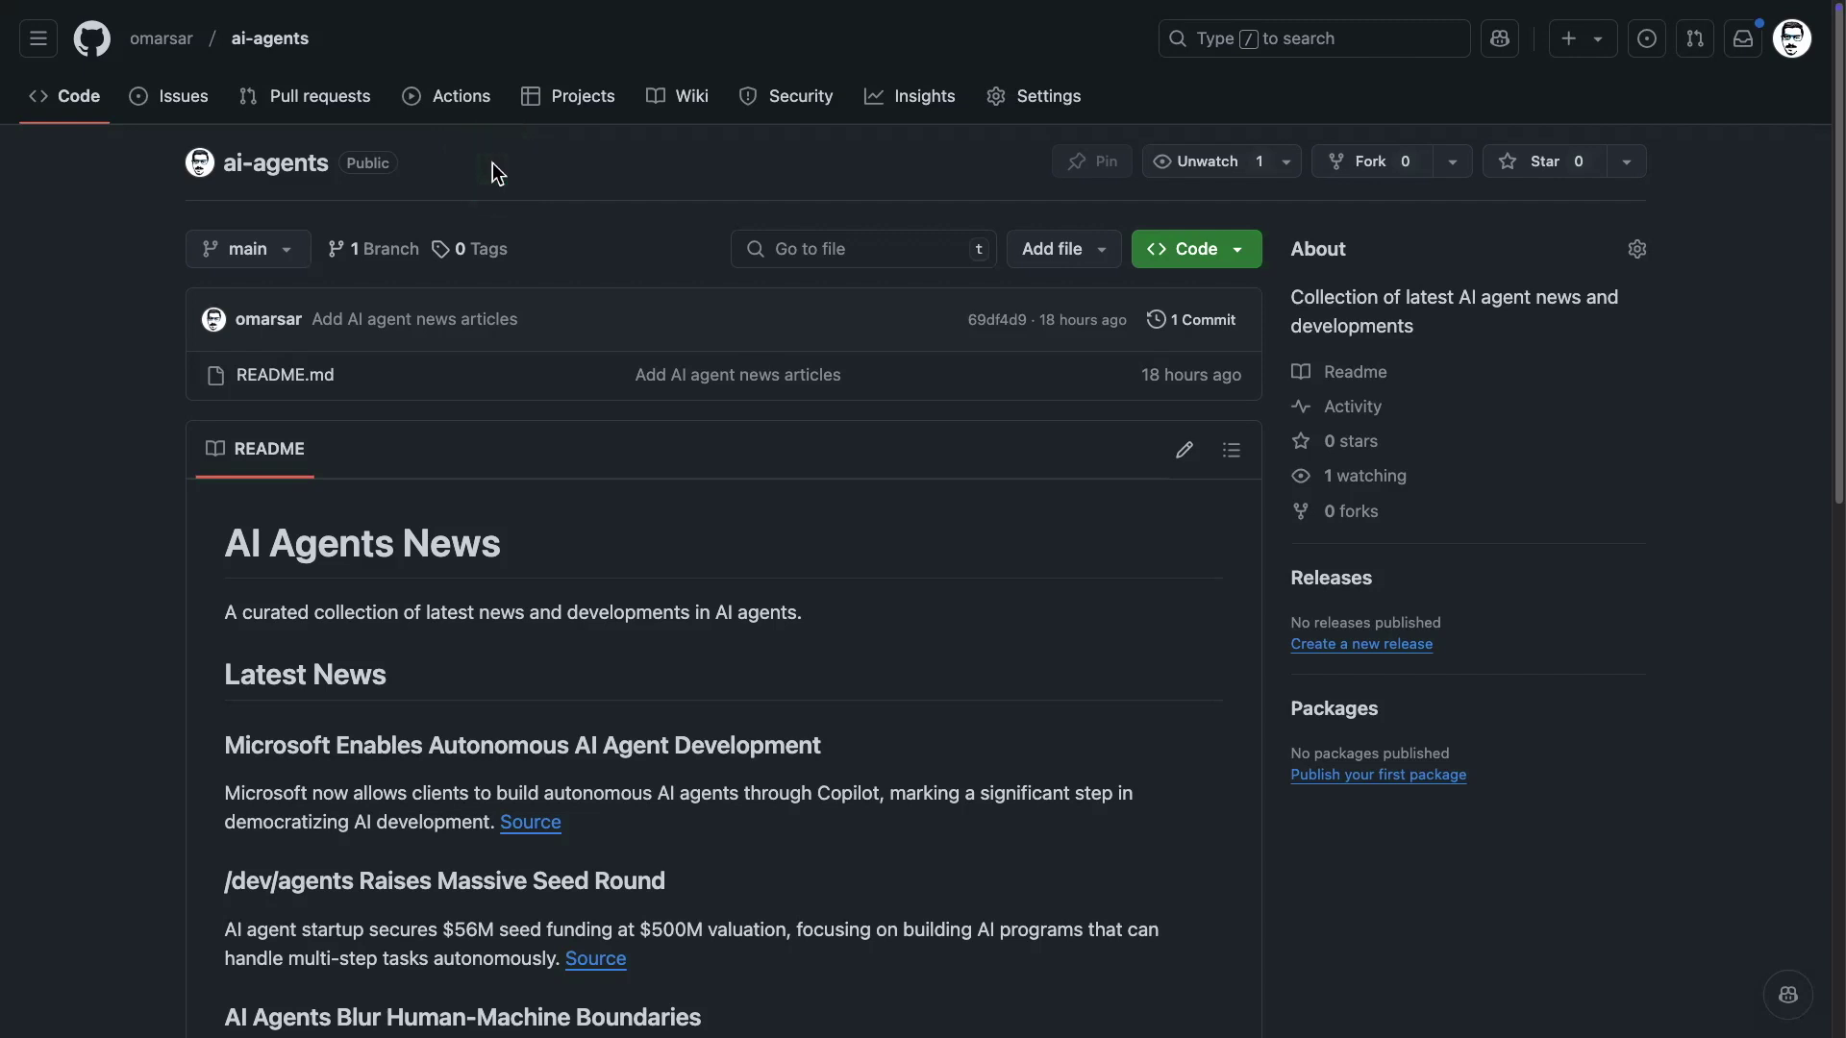
{"action": "scroll", "coordinate": [836, 709], "scroll_direction": "down", "scroll_amount": 5}
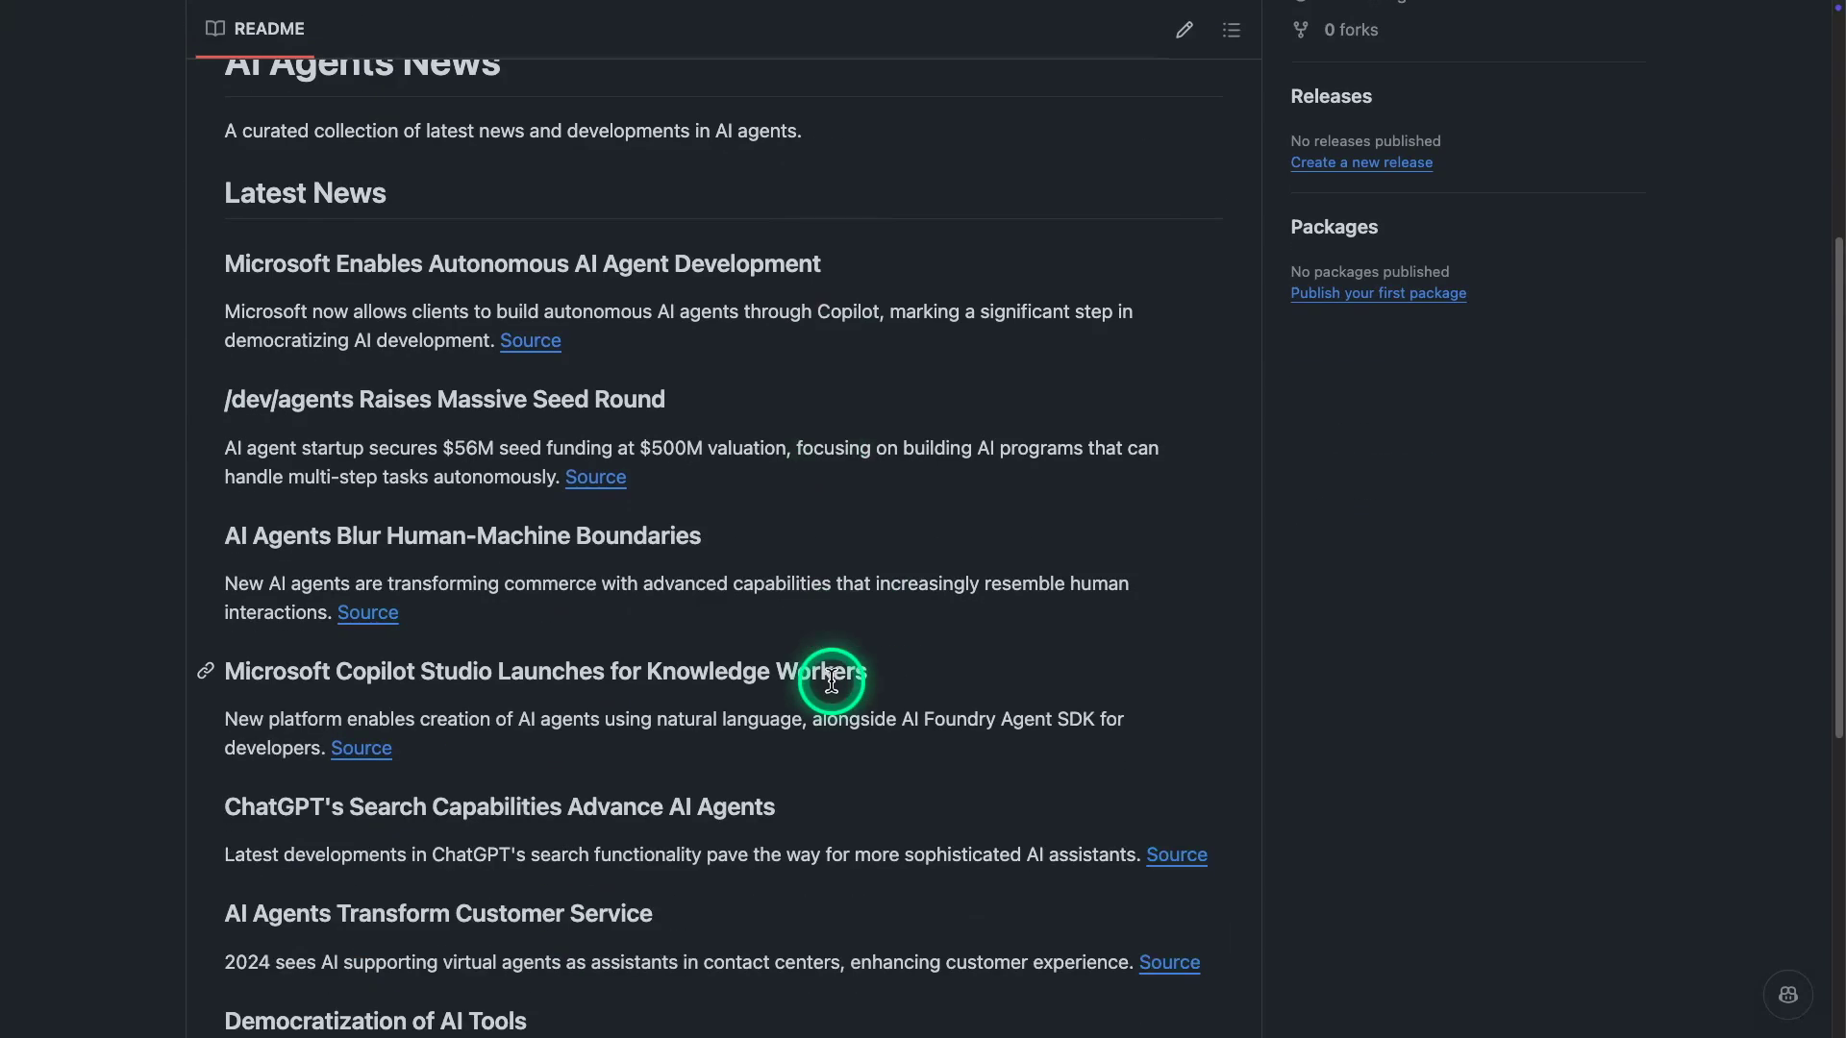
{"action": "scroll", "coordinate": [831, 679], "scroll_direction": "down", "scroll_amount": 5}
{"action": "scroll", "coordinate": [832, 680], "scroll_direction": "up", "scroll_amount": 10}
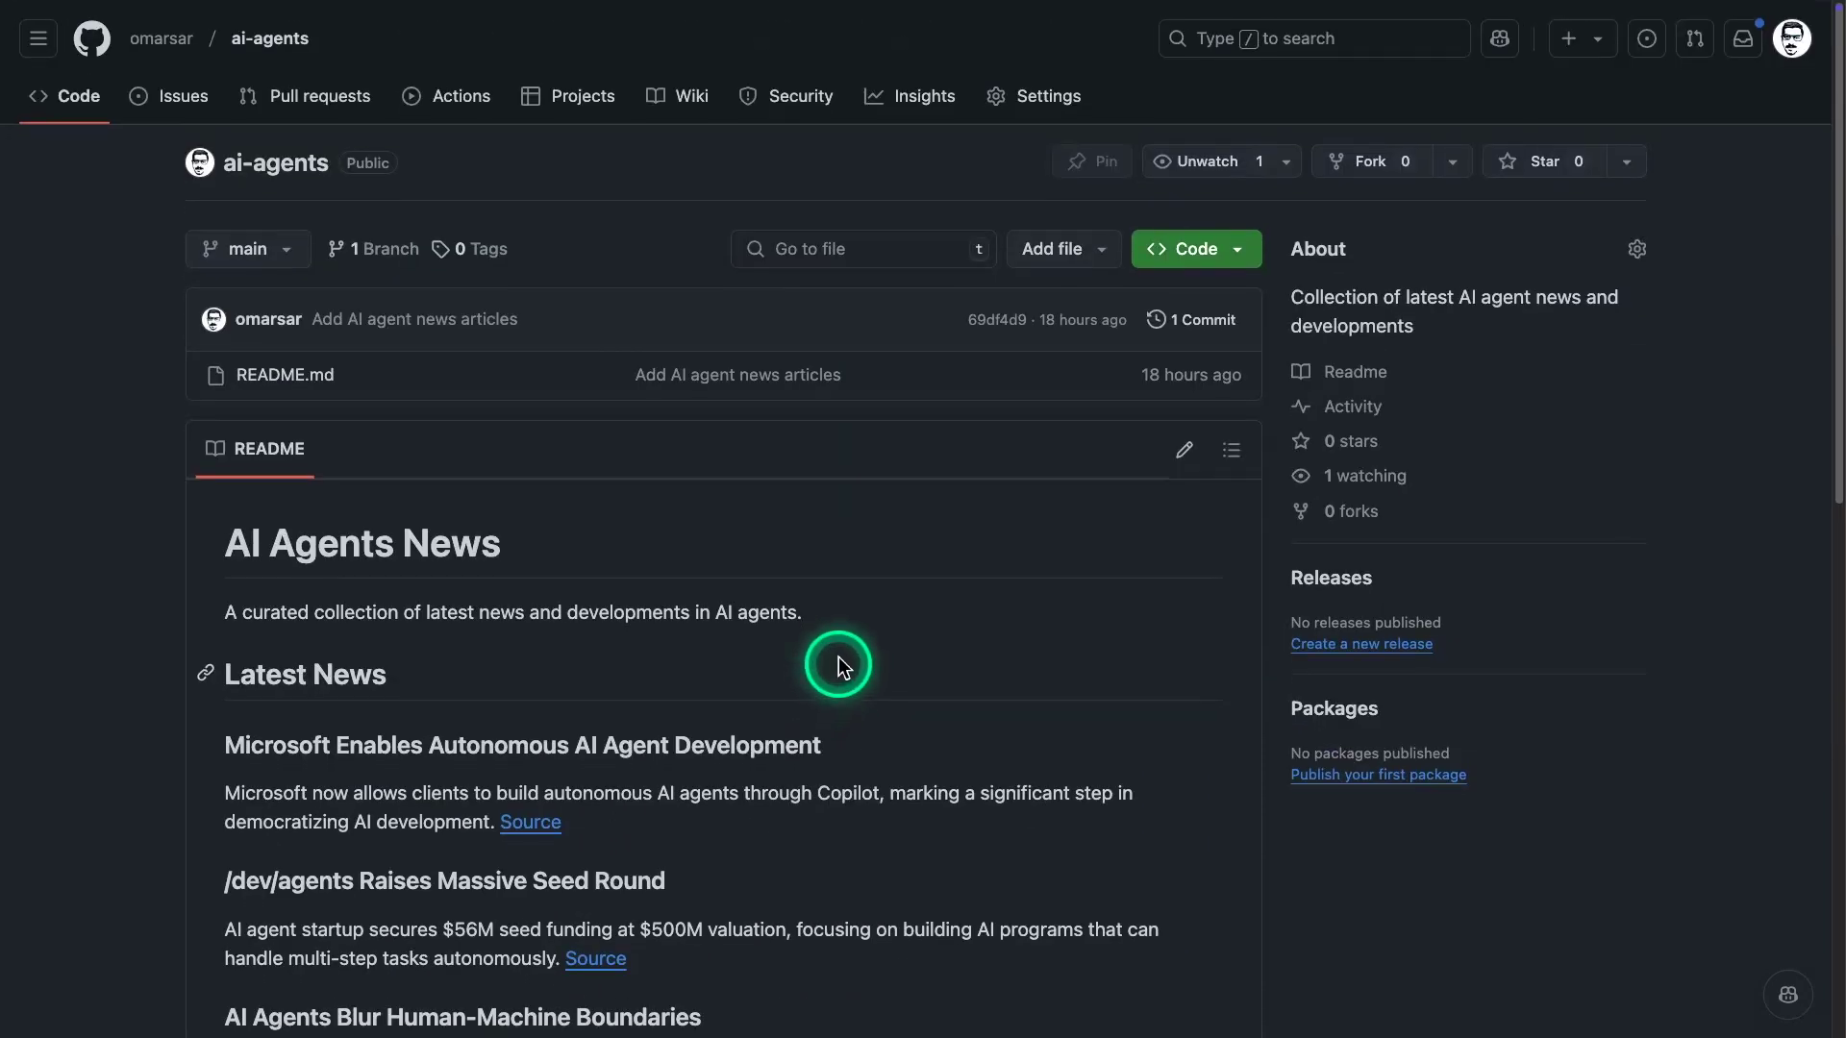